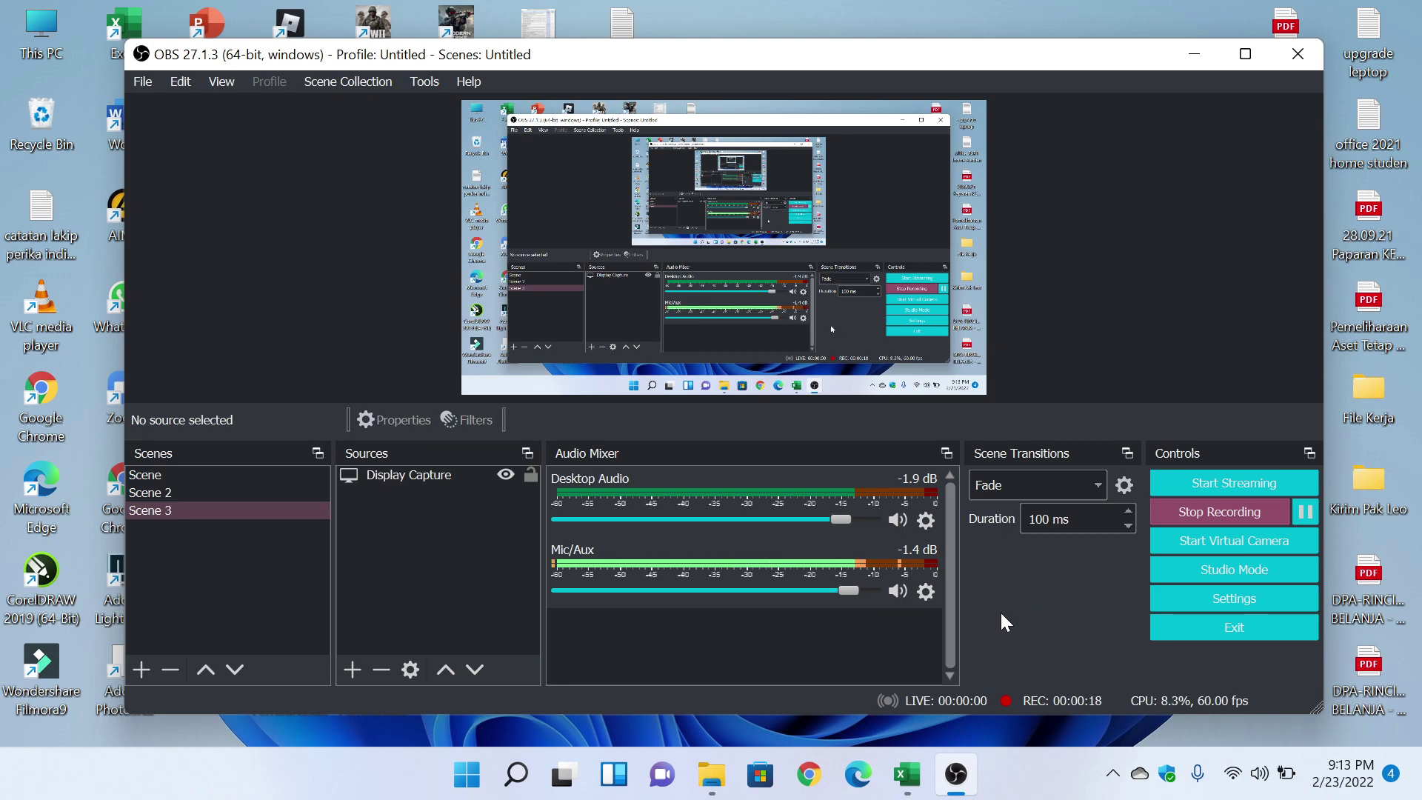
Switch to Microsoft Edge, search the web for krisna.system, and open the Krisna Systems site.
click(859, 774)
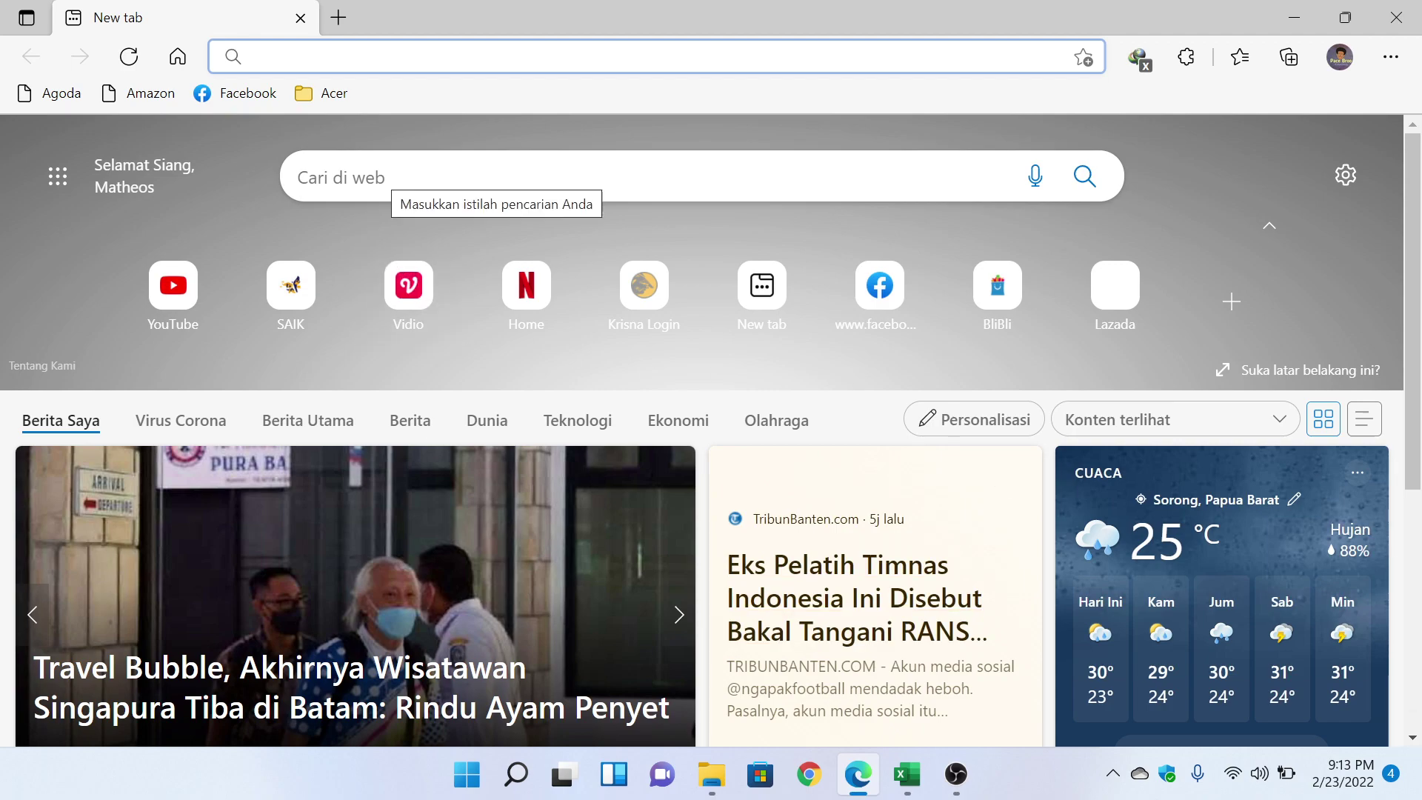
click(393, 176)
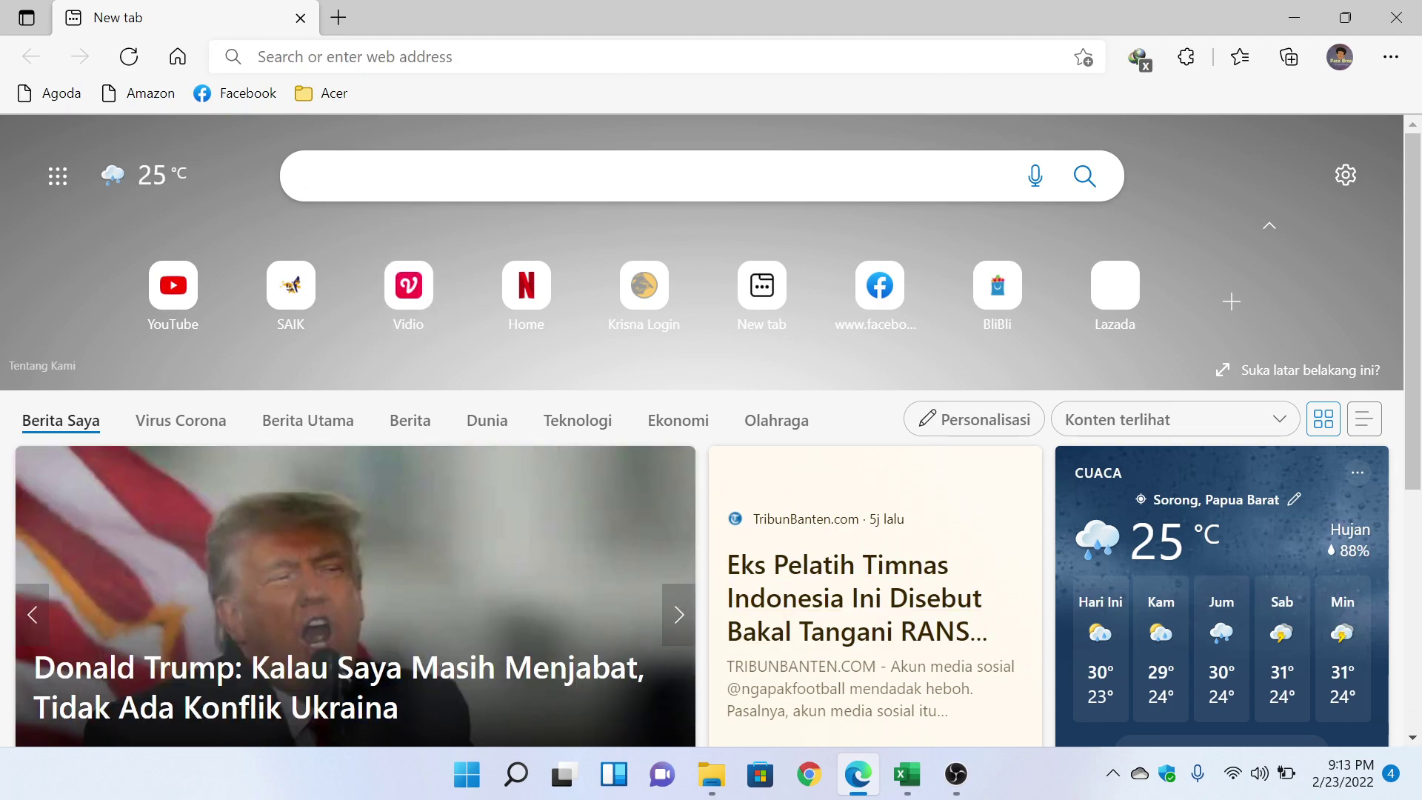
text(kri)
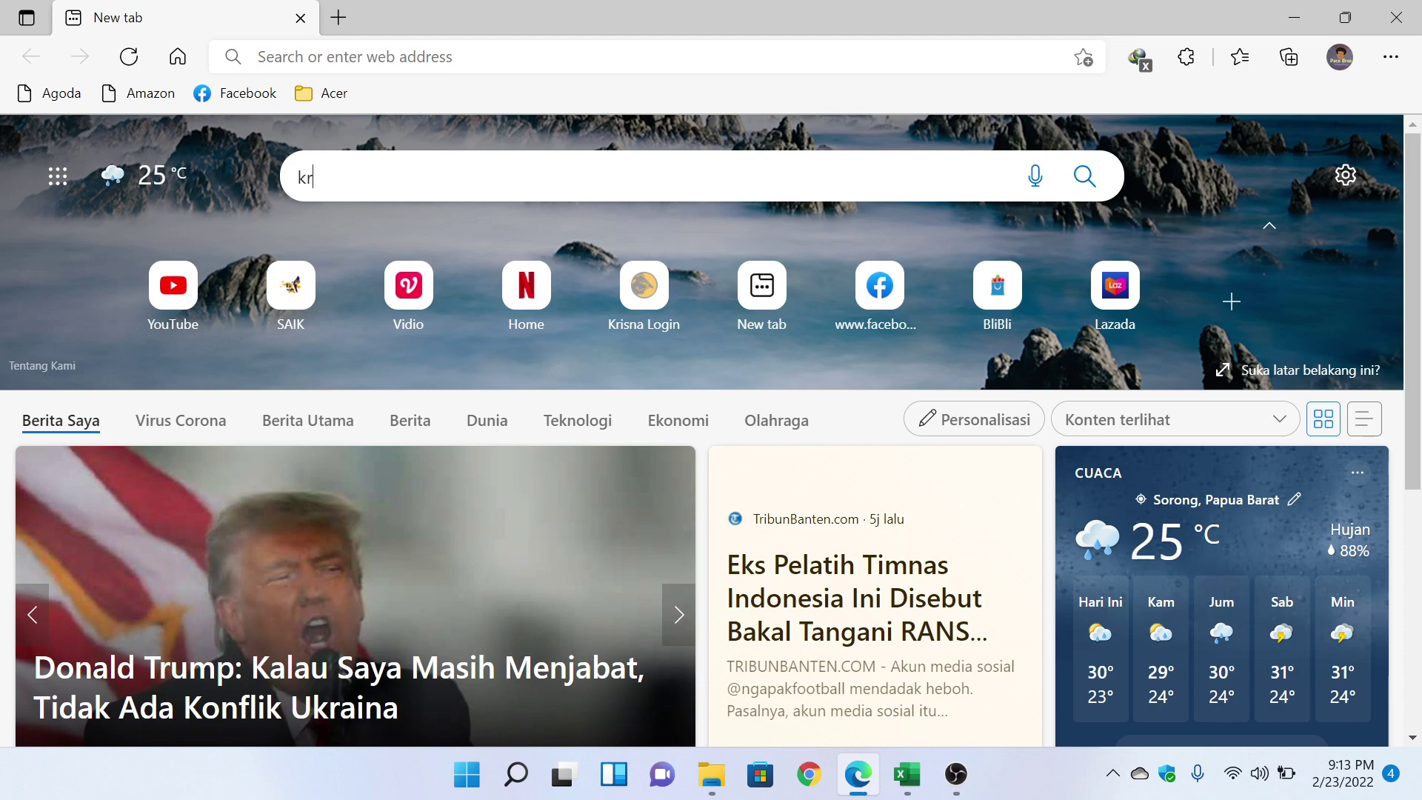
text(sna.system)
key(Return)
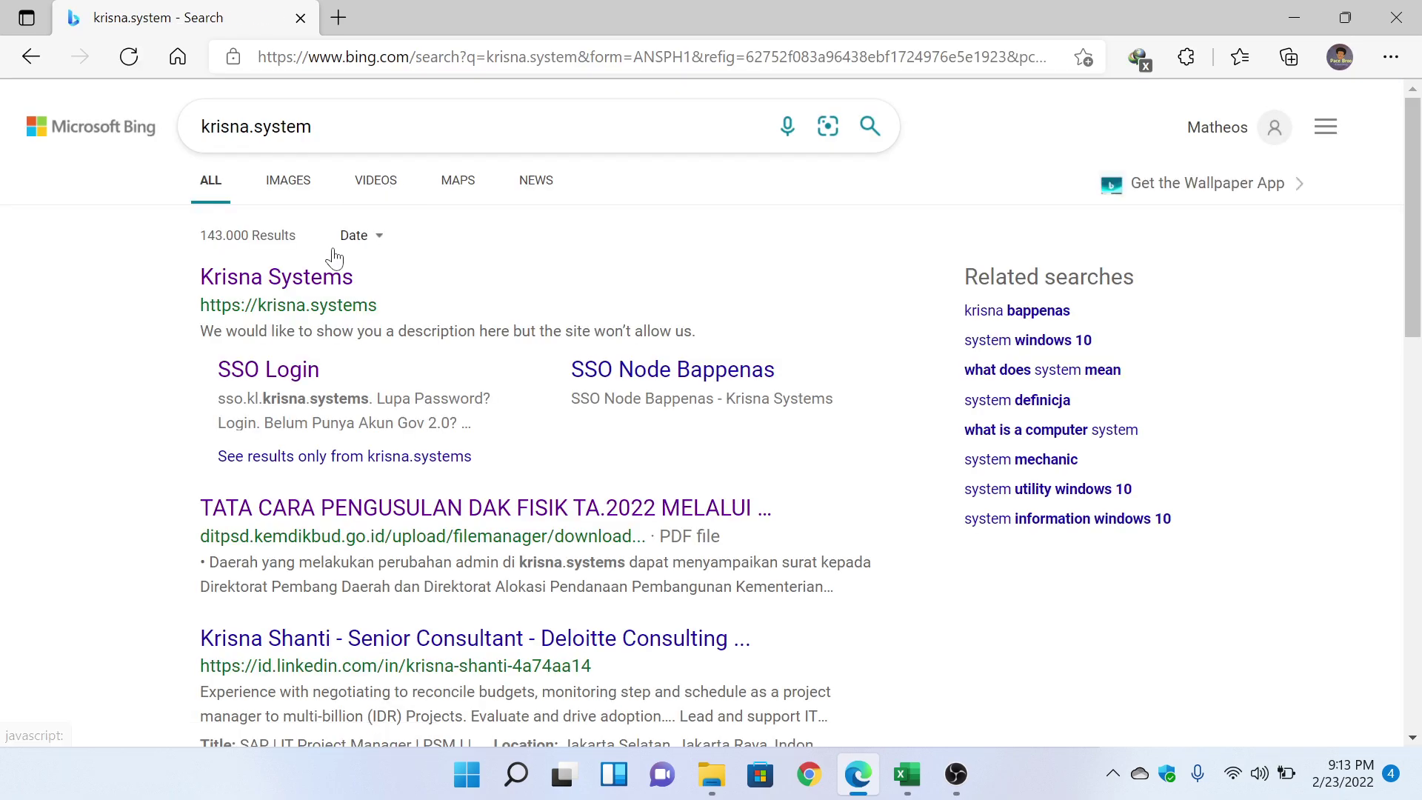
click(292, 289)
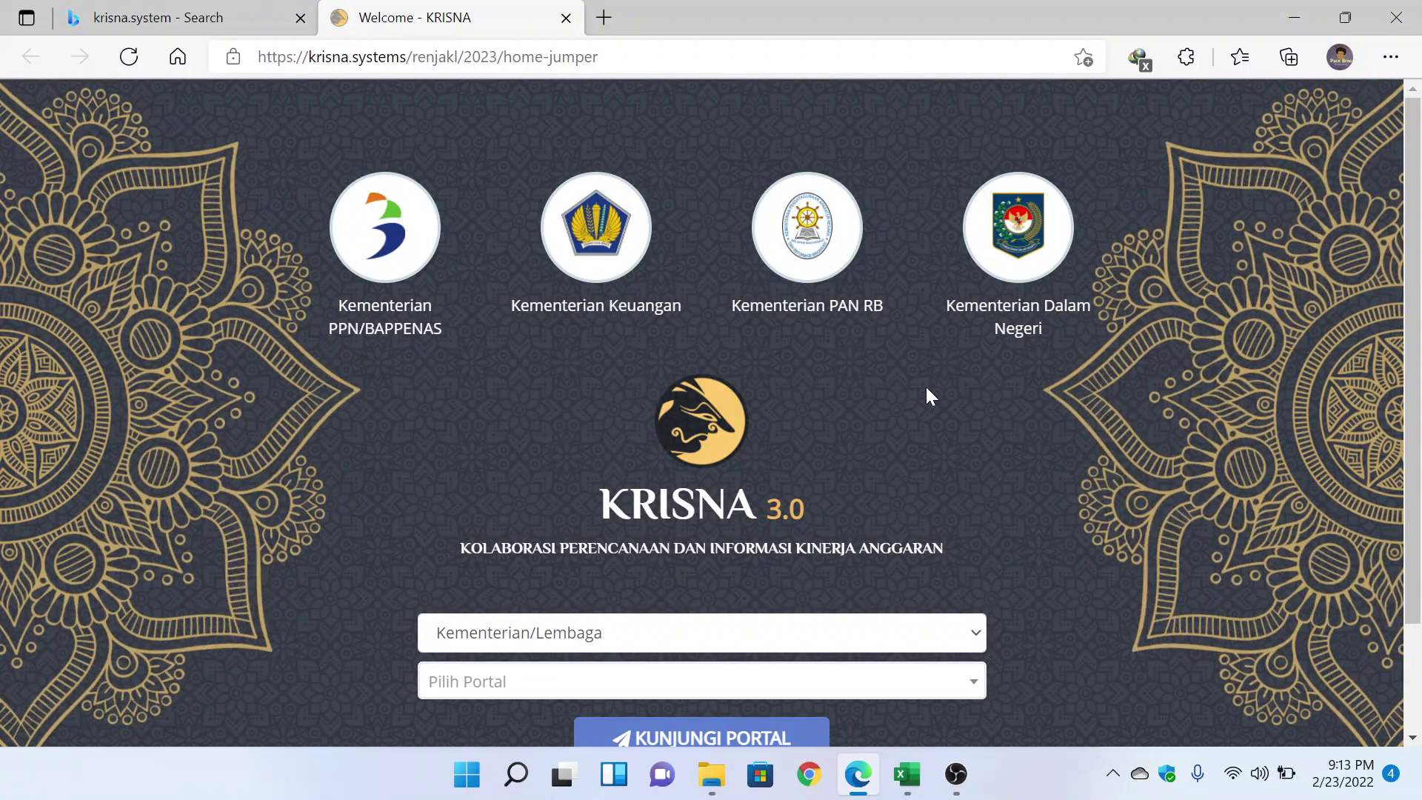
Choose Pemerintah Daerah and 91 - Provinsi Papua Barat as the portal, and visit it.
scroll(927, 388, down, 3)
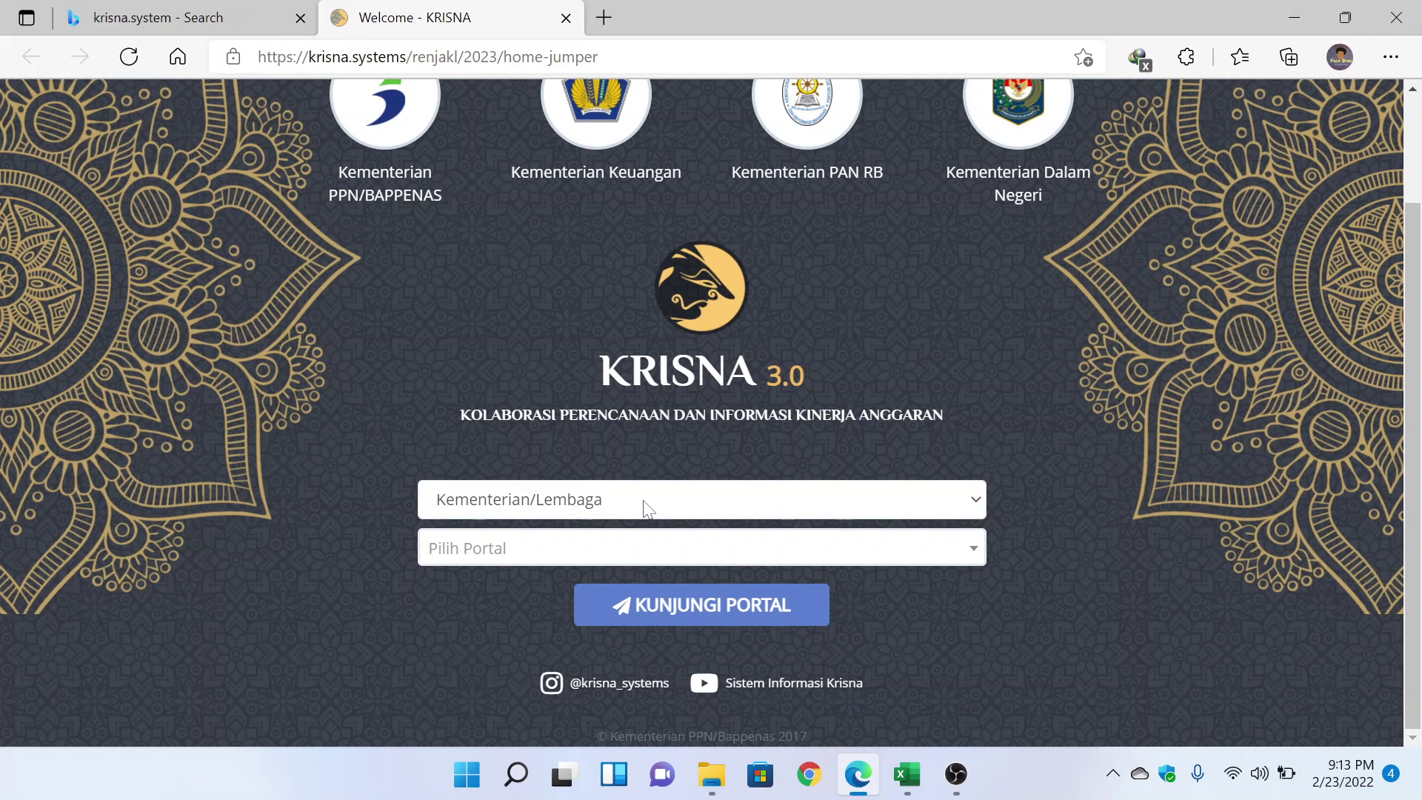
click(646, 508)
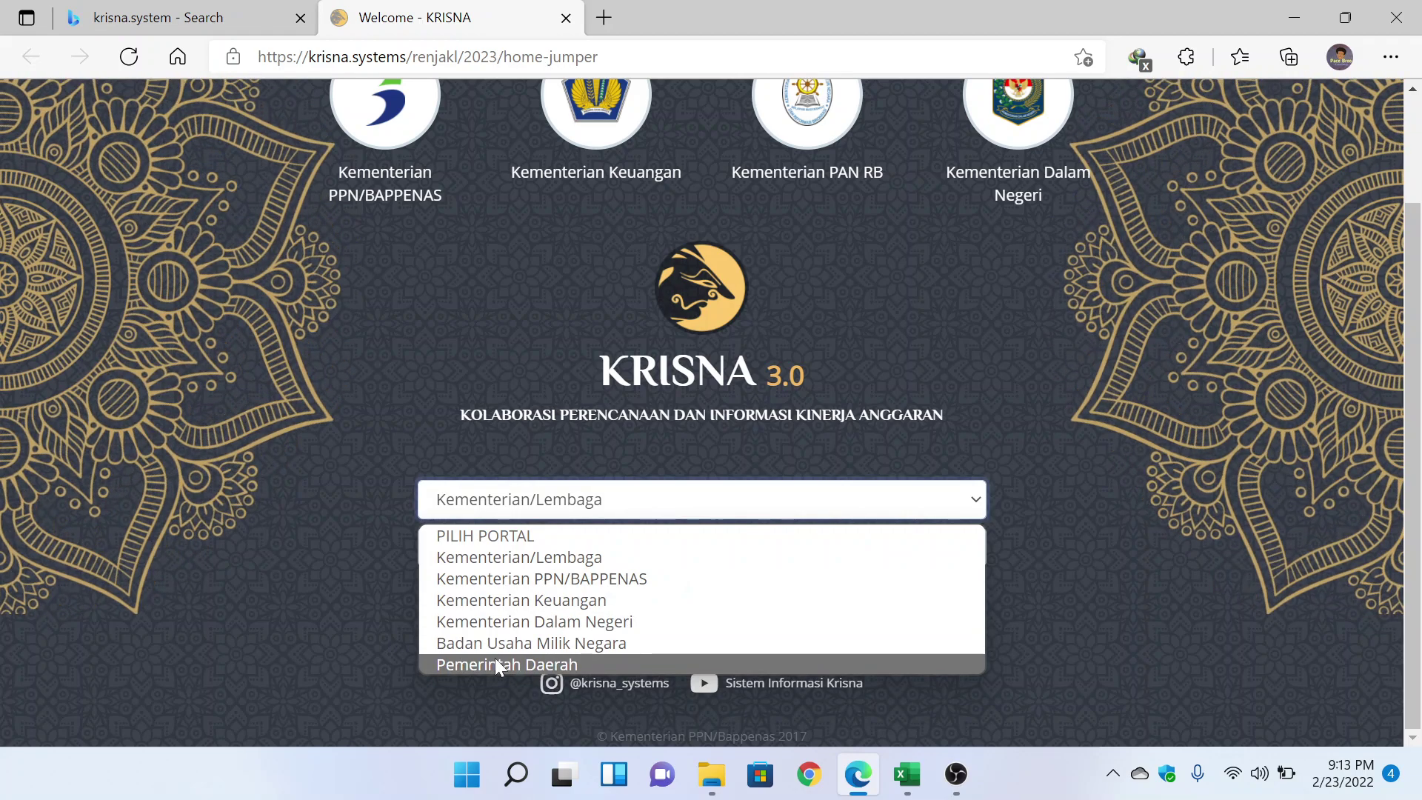
click(495, 663)
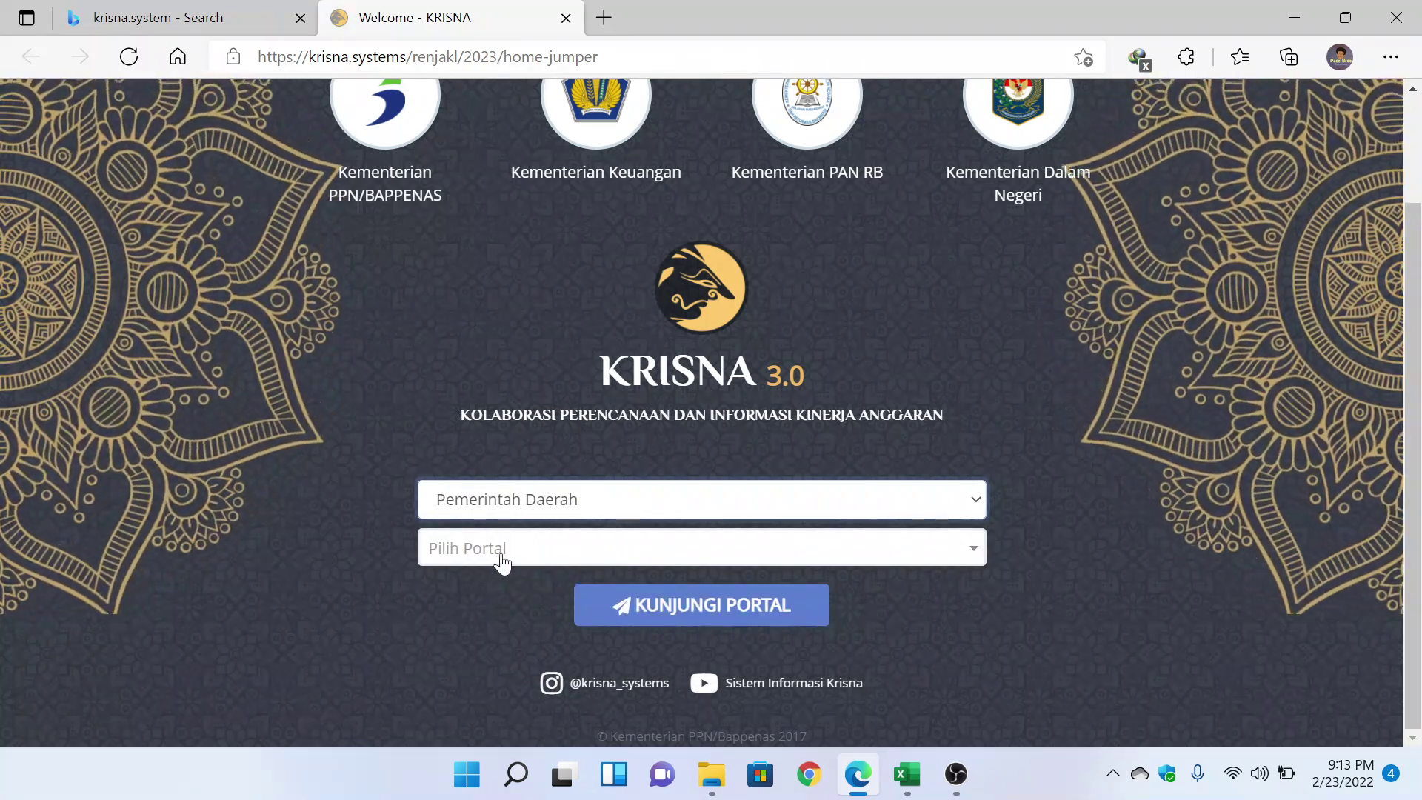
click(503, 563)
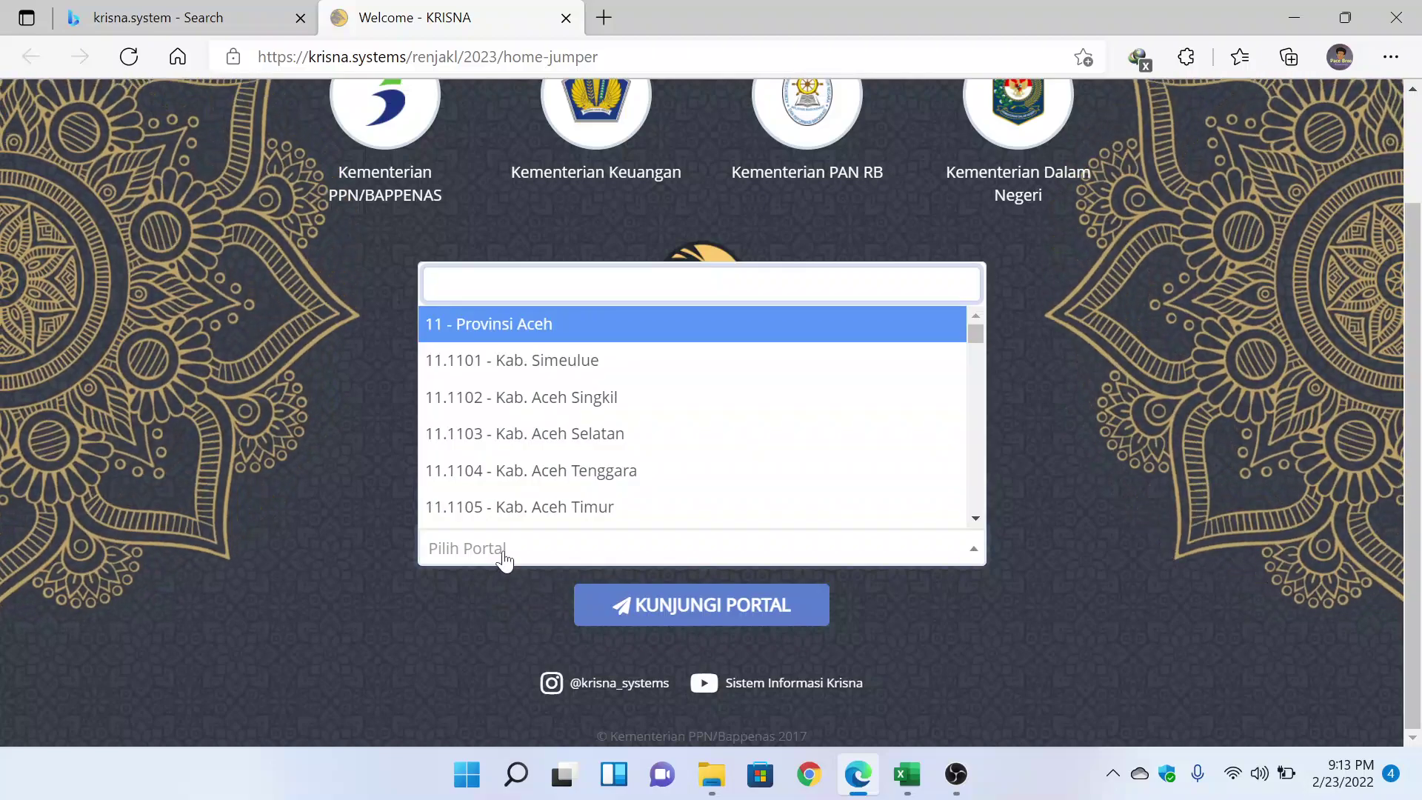
text(pa)
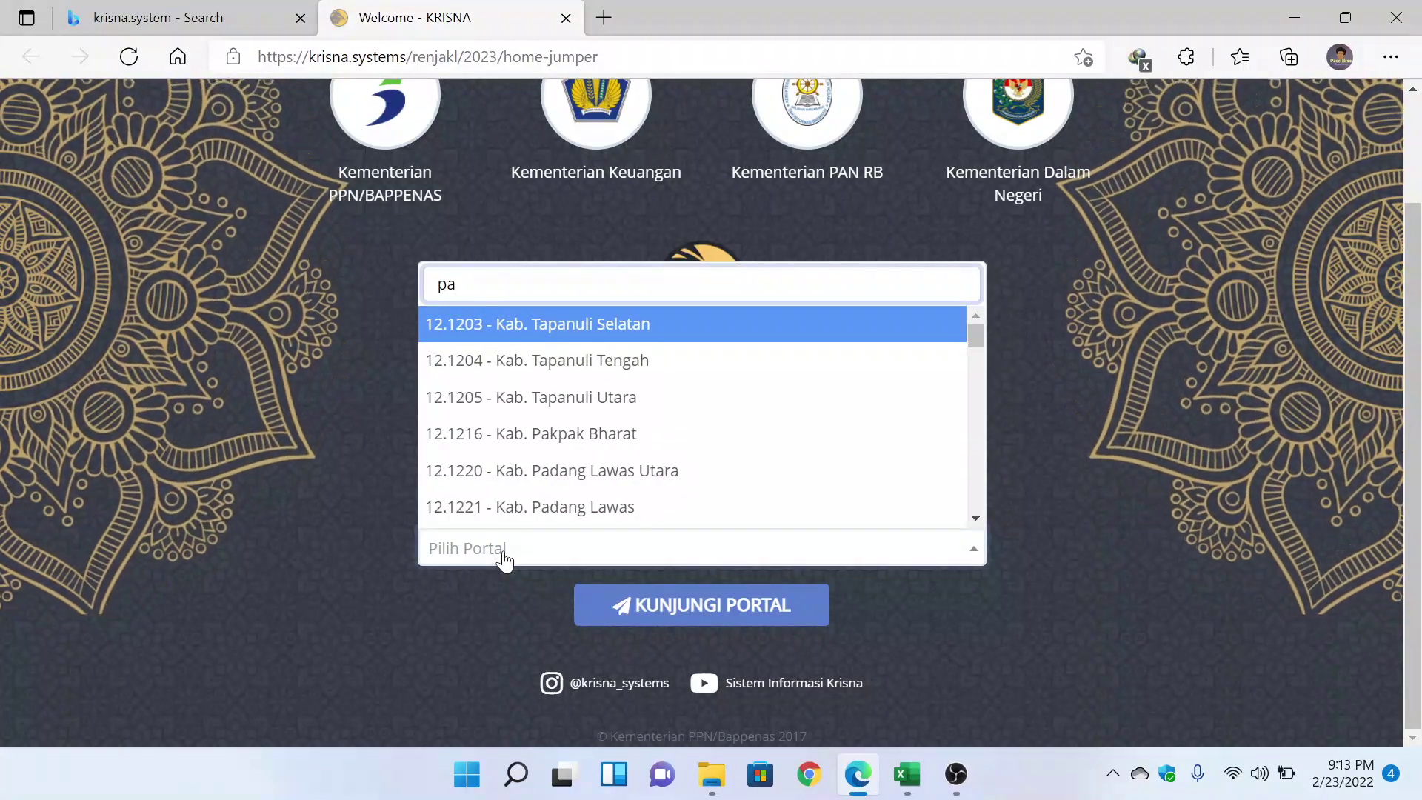
text(pu)
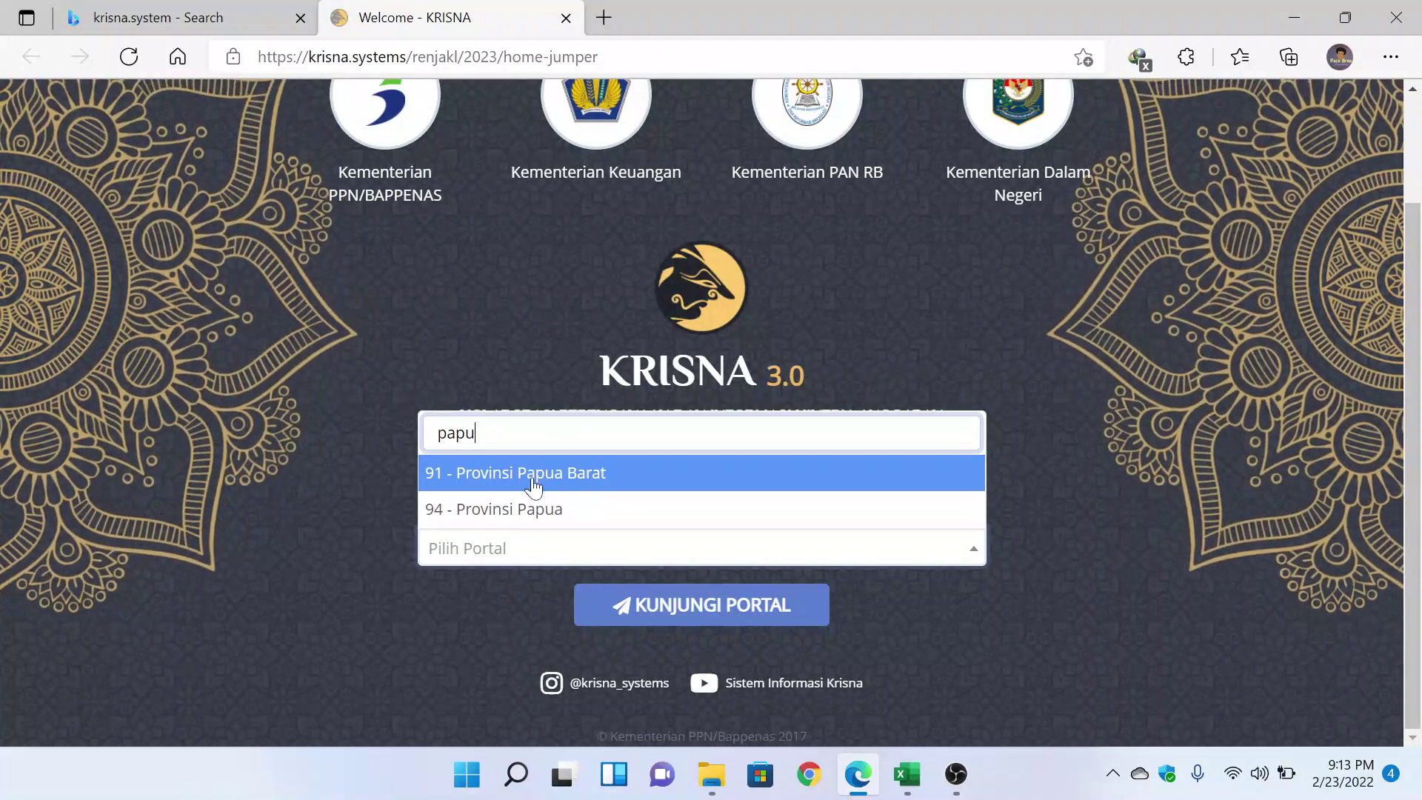
click(533, 487)
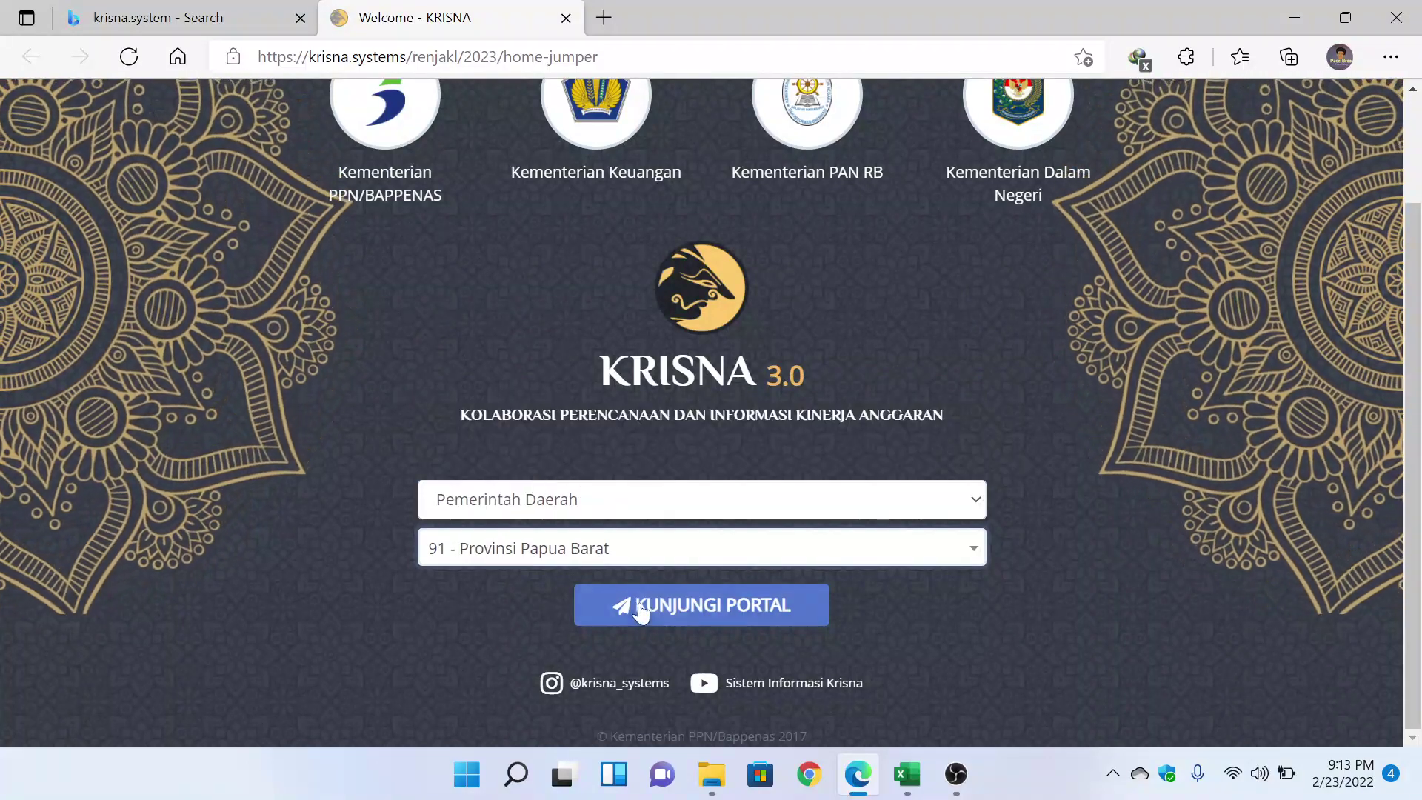
click(681, 609)
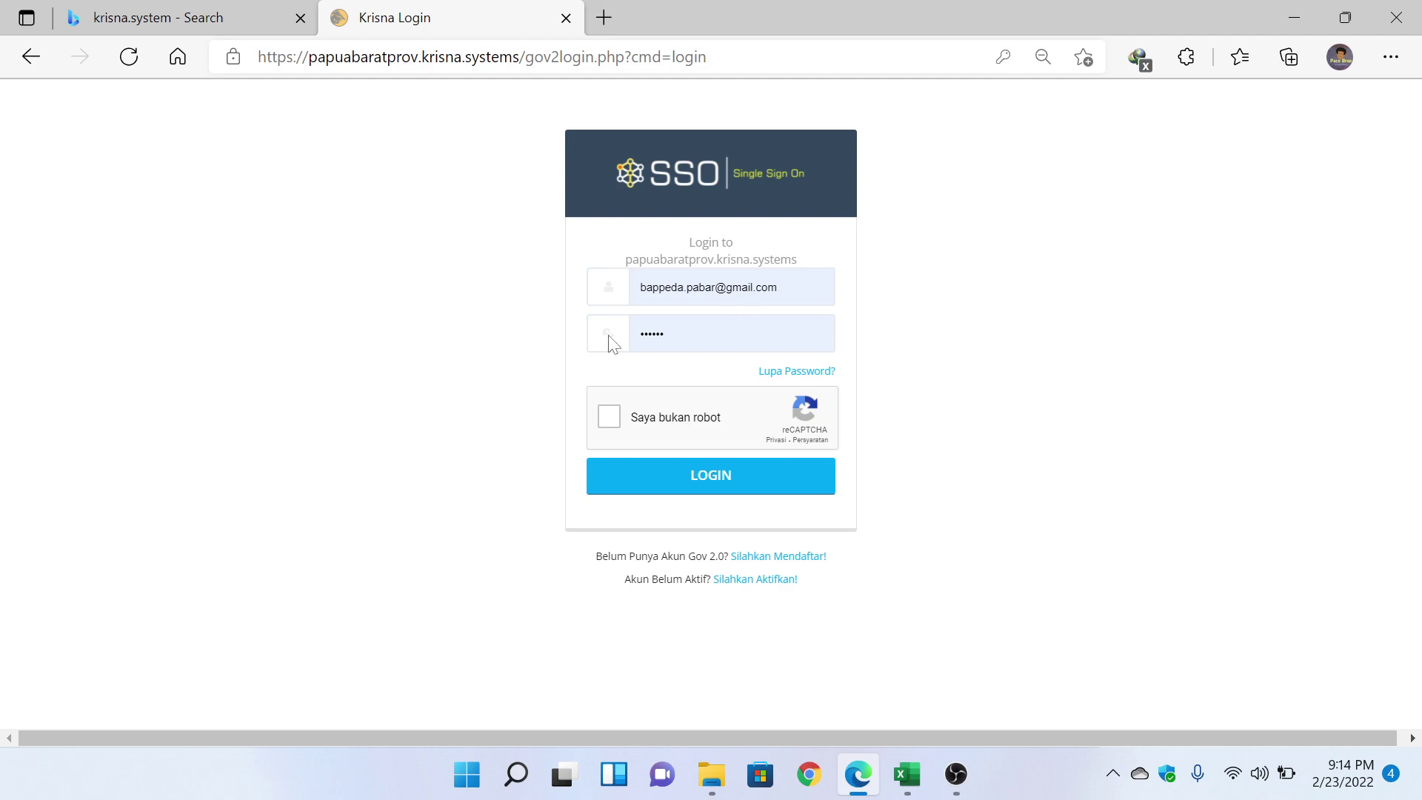
Confirm the reCAPTCHA and log in with the prefilled credentials, dismissing the page translation offer.
click(649, 423)
click(705, 489)
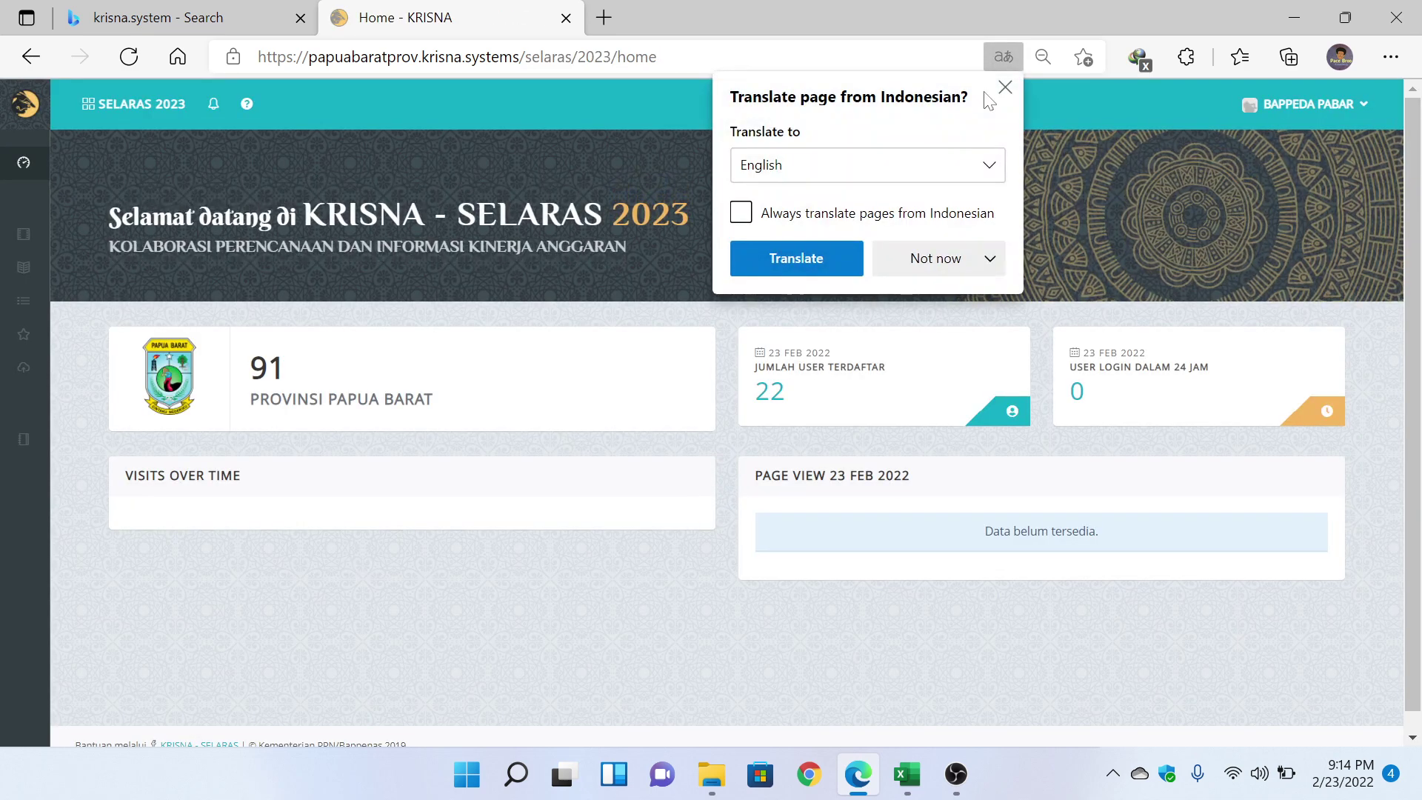
click(1005, 88)
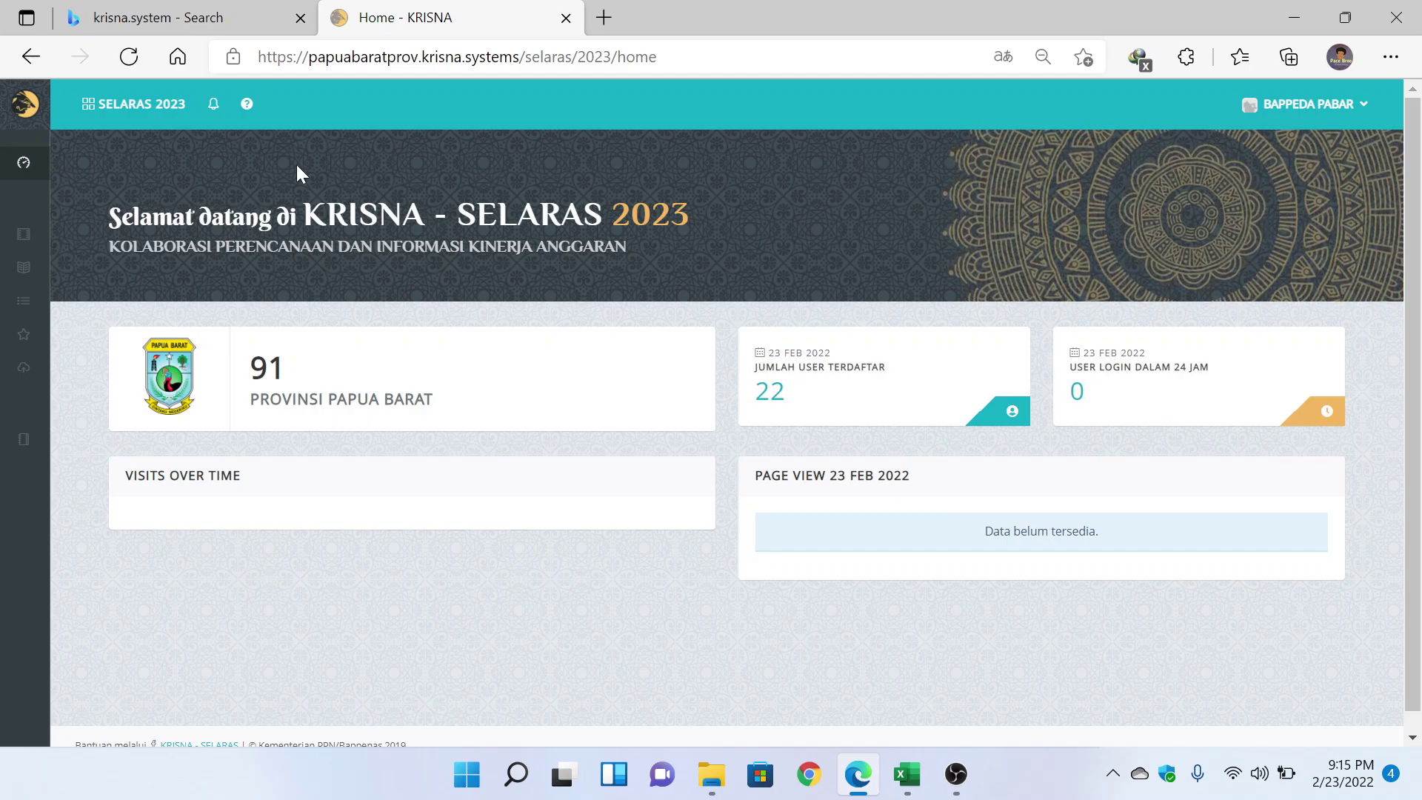
Choose the SELARAS 2023 application and open its Usulan page.
click(129, 107)
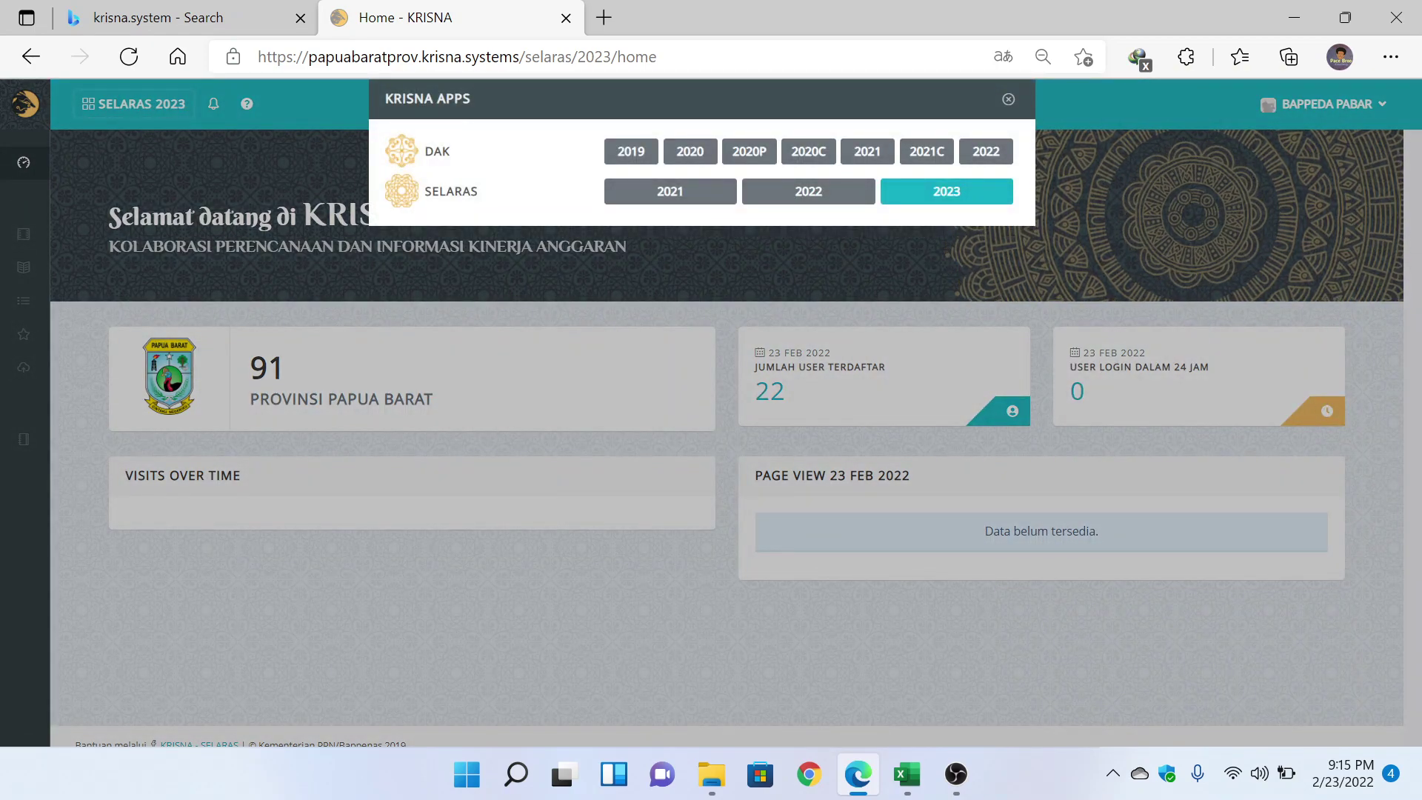
click(917, 210)
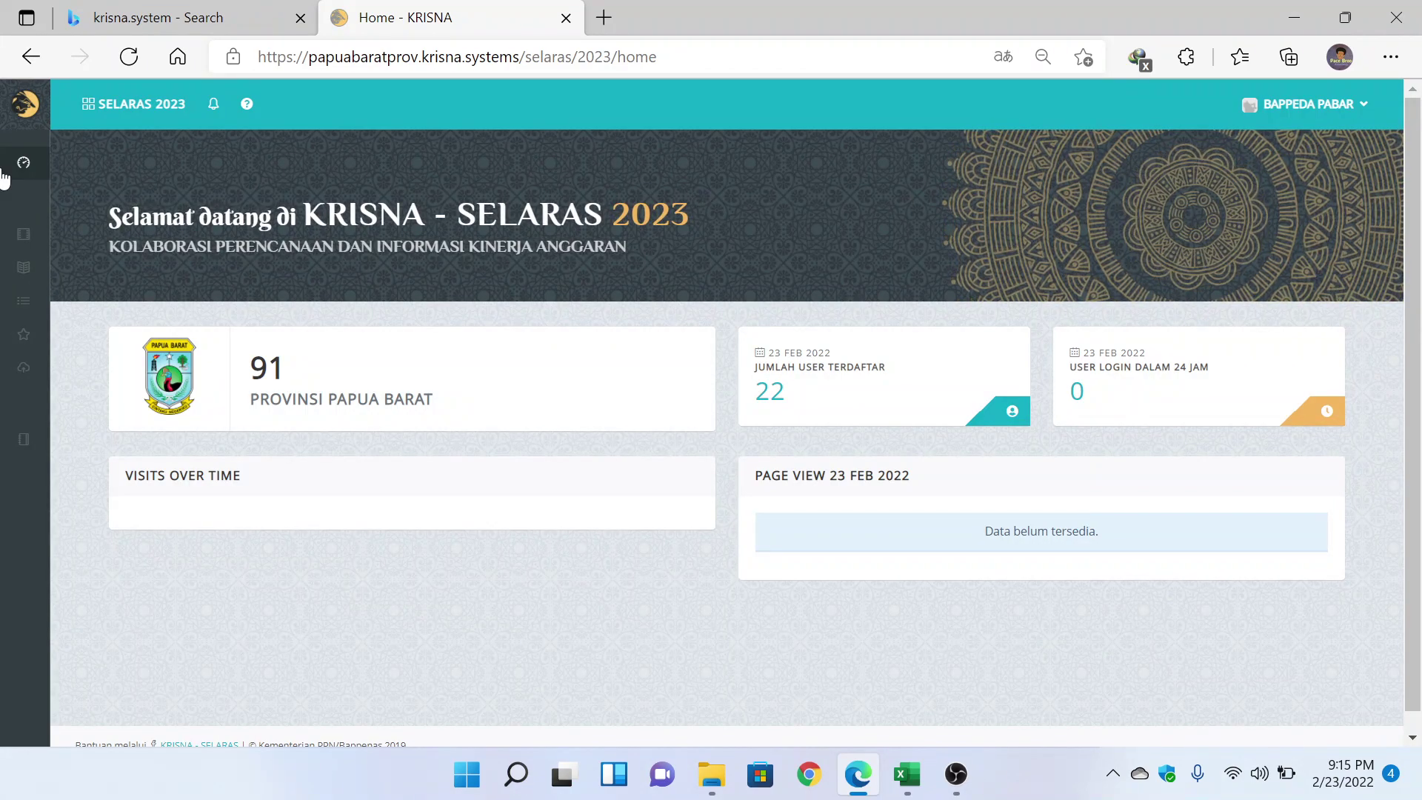
mouse_move(24, 168)
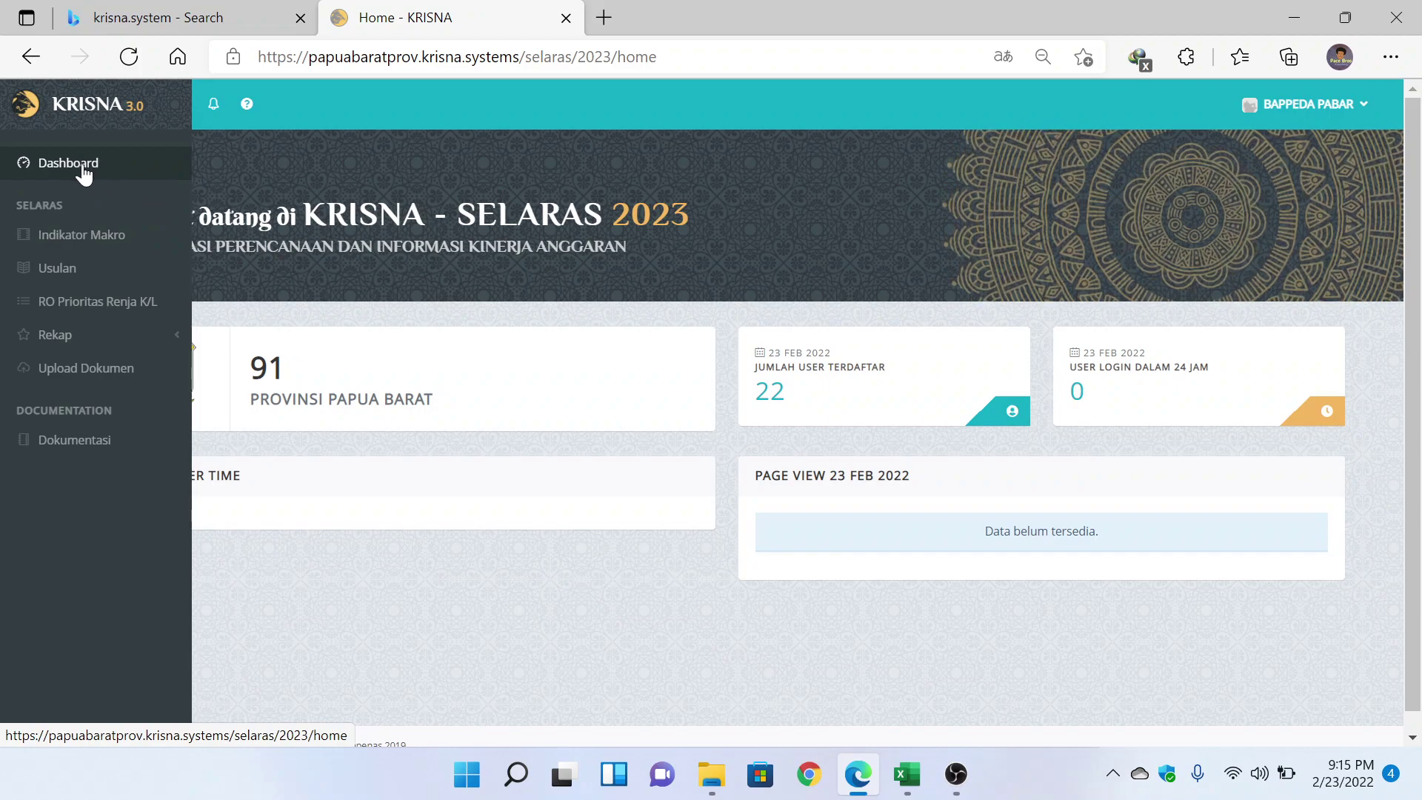
click(70, 271)
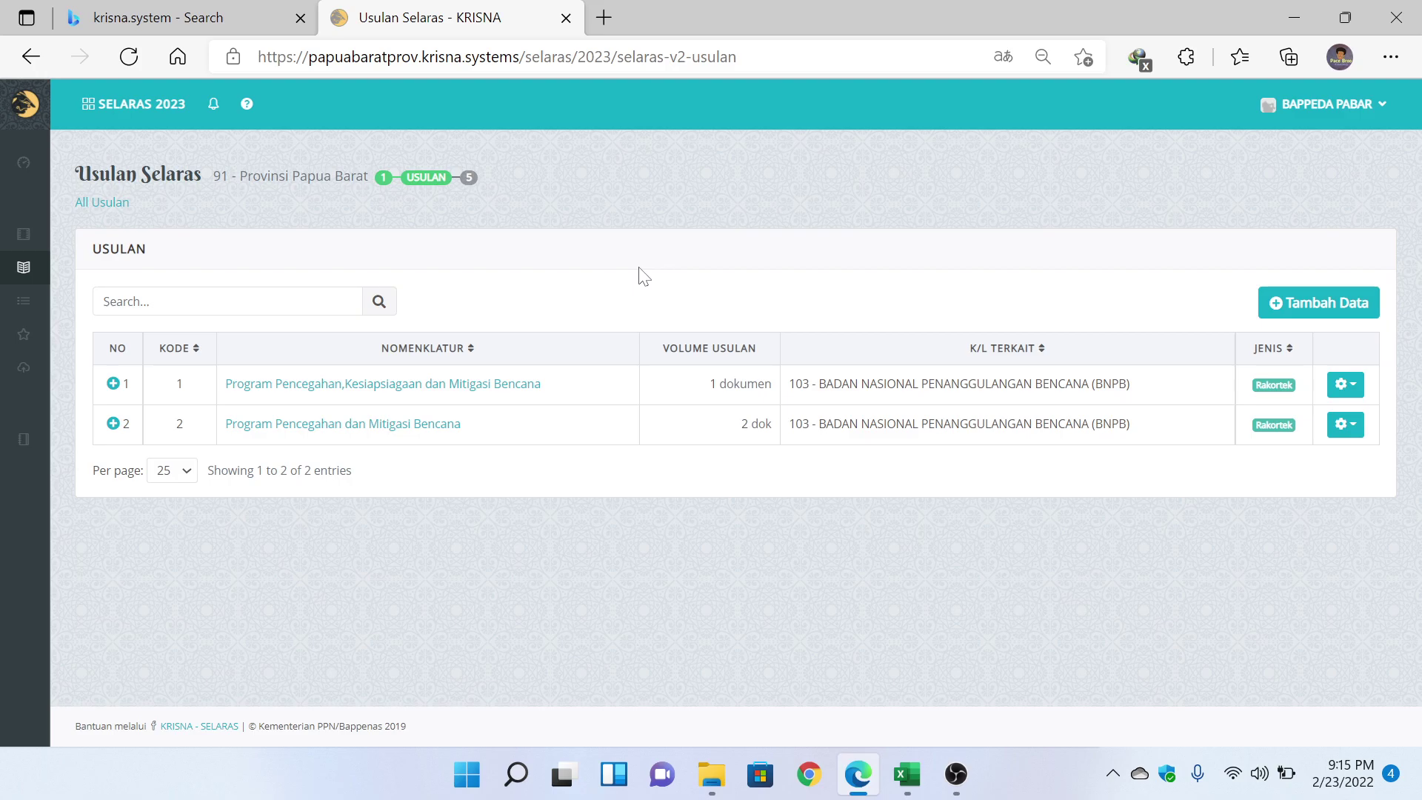
Open the form for adding a new usulan and view the available Isu Strategis and Jenis Usulan options.
click(1338, 314)
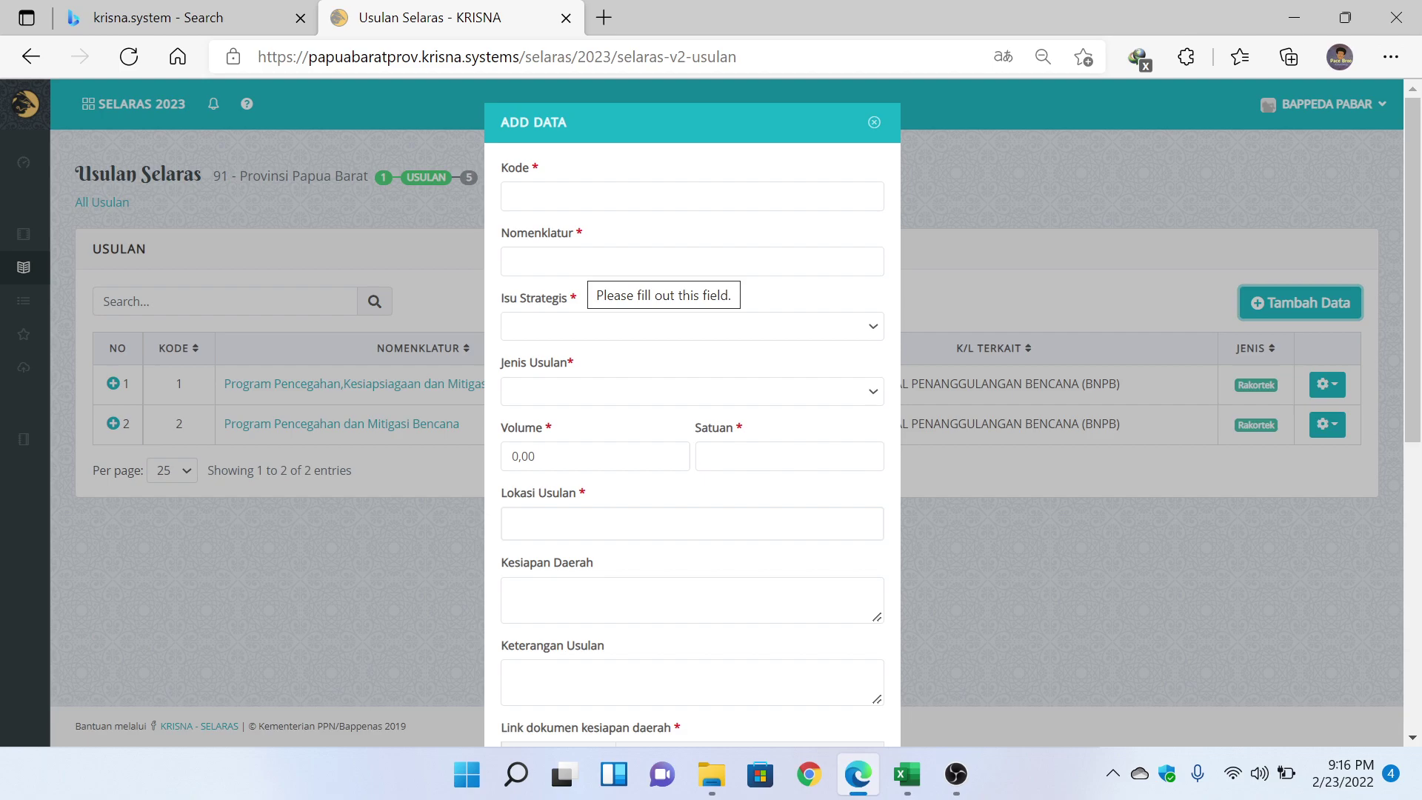
scroll(612, 317, down, 7)
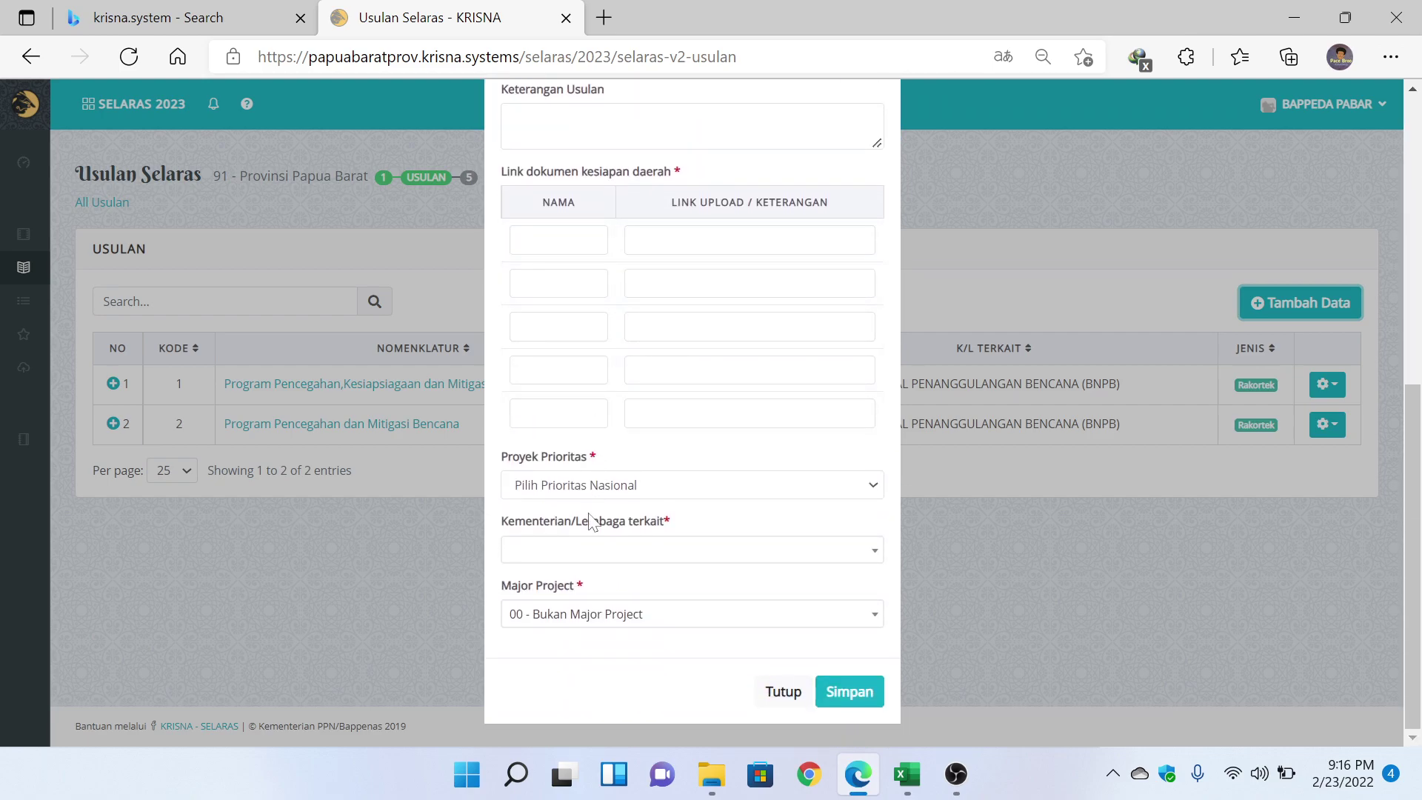
scroll(592, 556, up, 8)
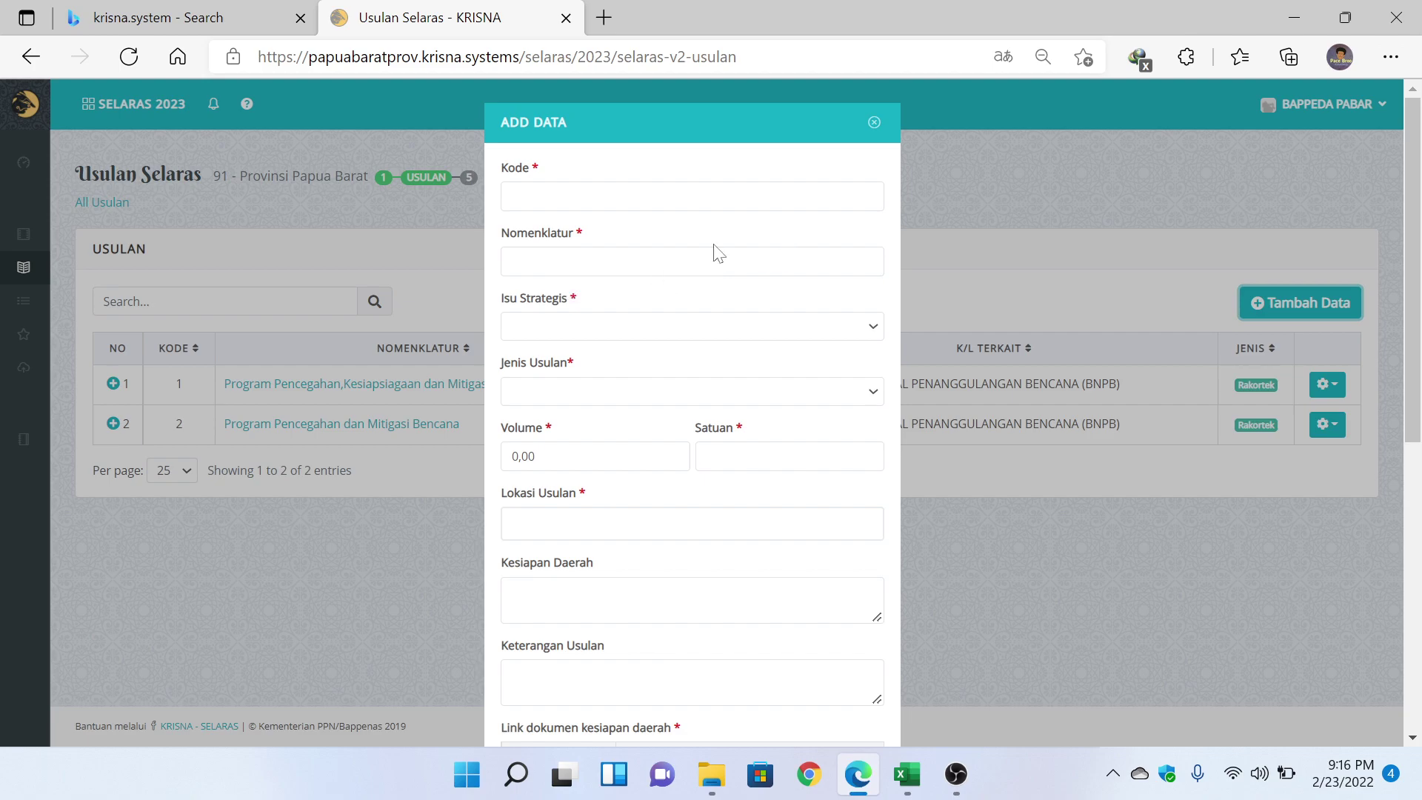
click(634, 328)
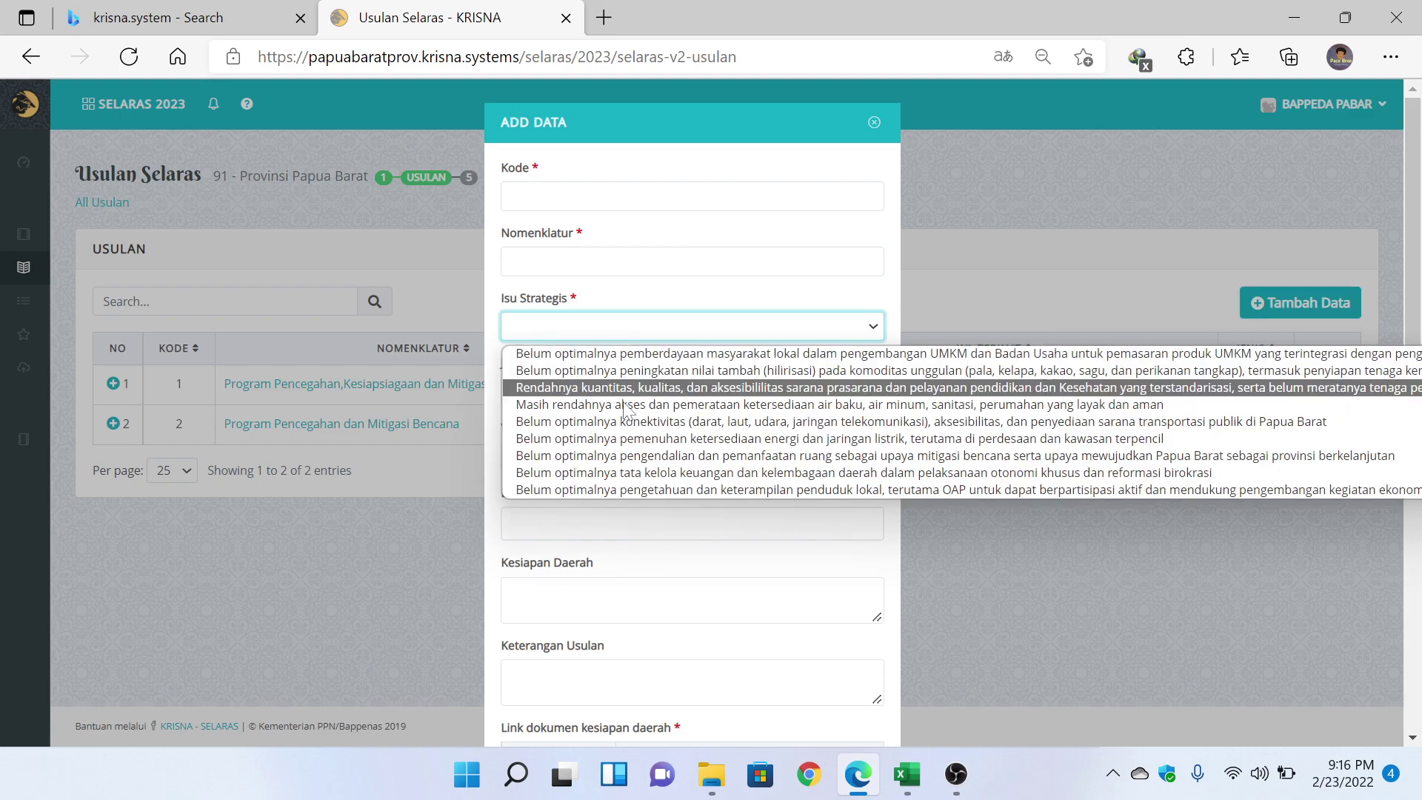
click(654, 309)
click(621, 391)
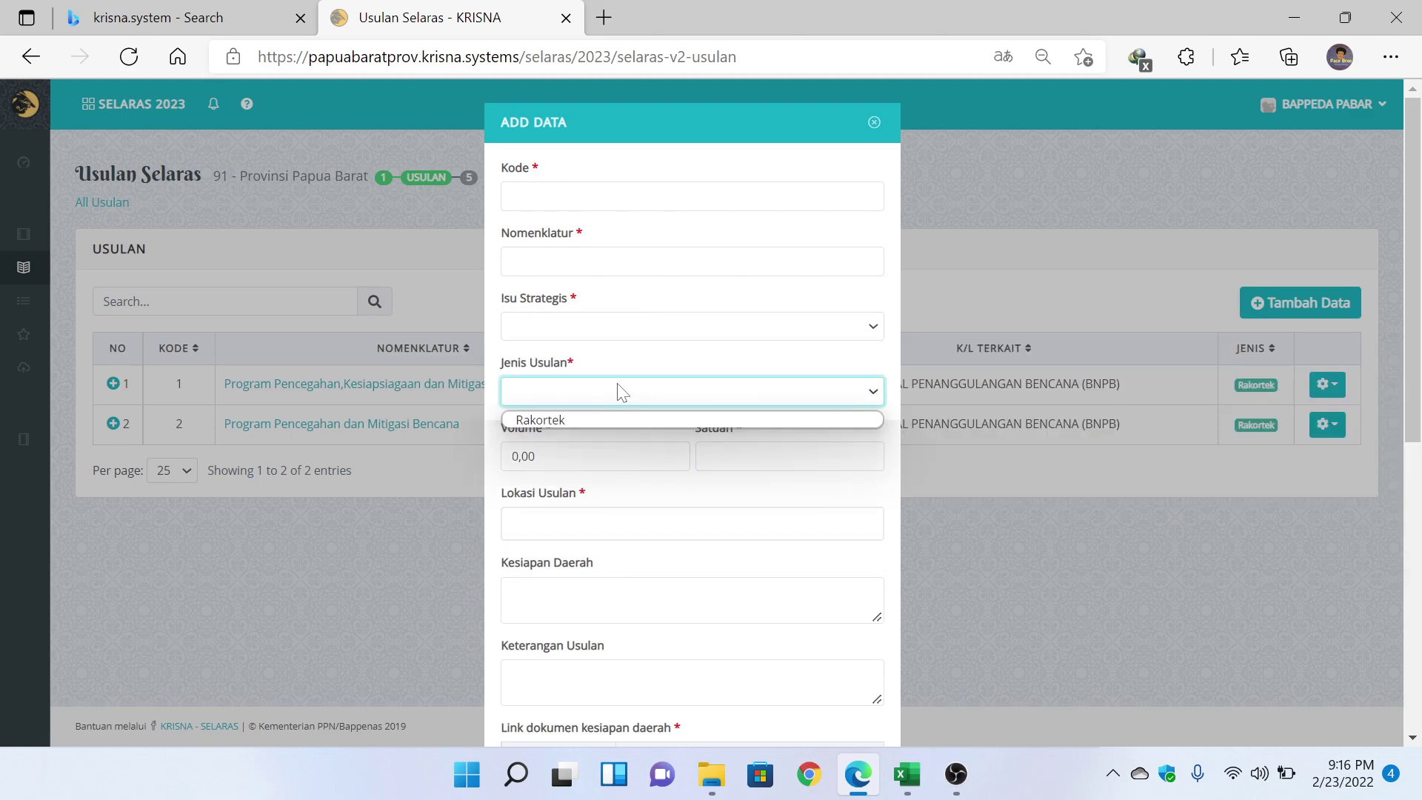
click(790, 300)
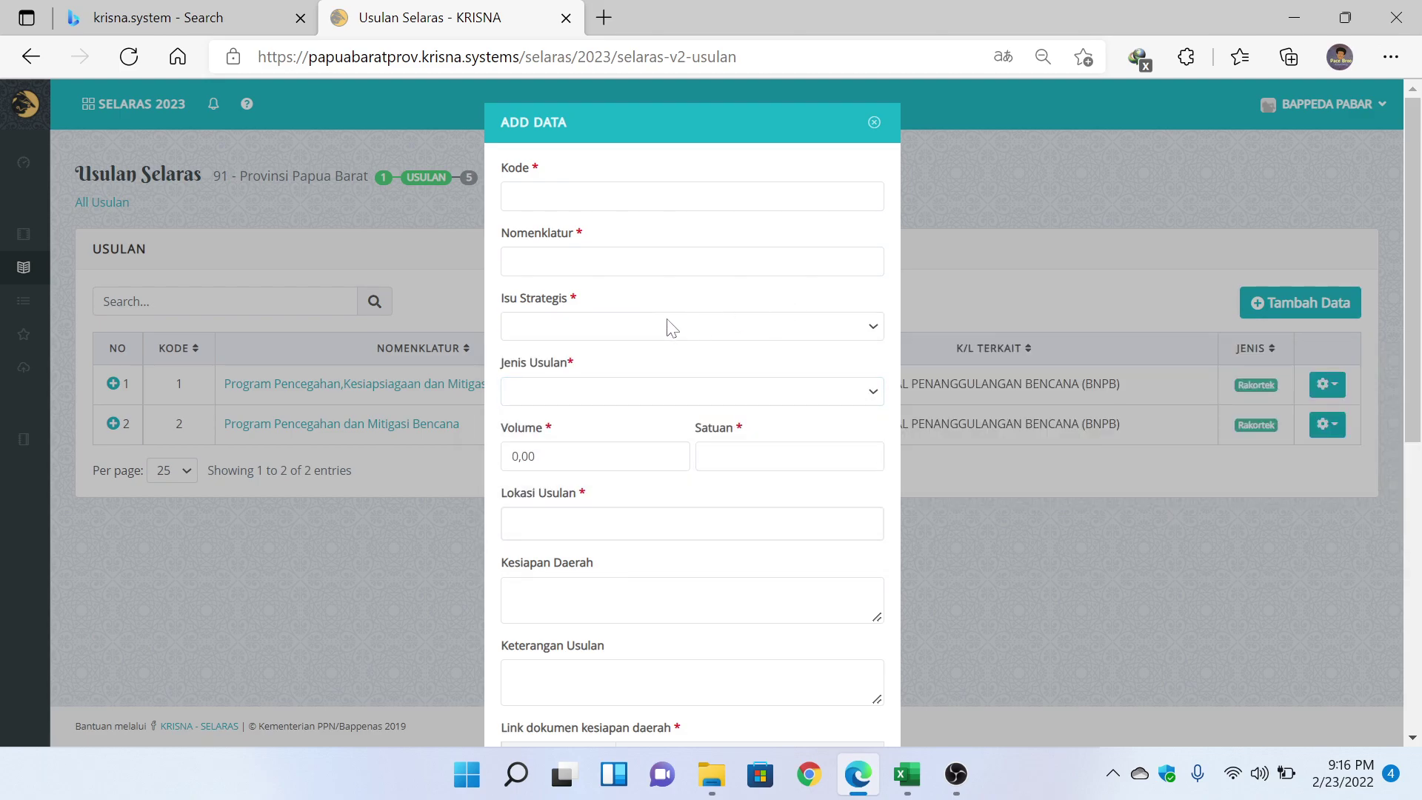
Examine all the fields of the new usulan form, from Kode through the document links to Proyek Prioritas and Major Project.
scroll(672, 327, down, 4)
scroll(672, 327, up, 3)
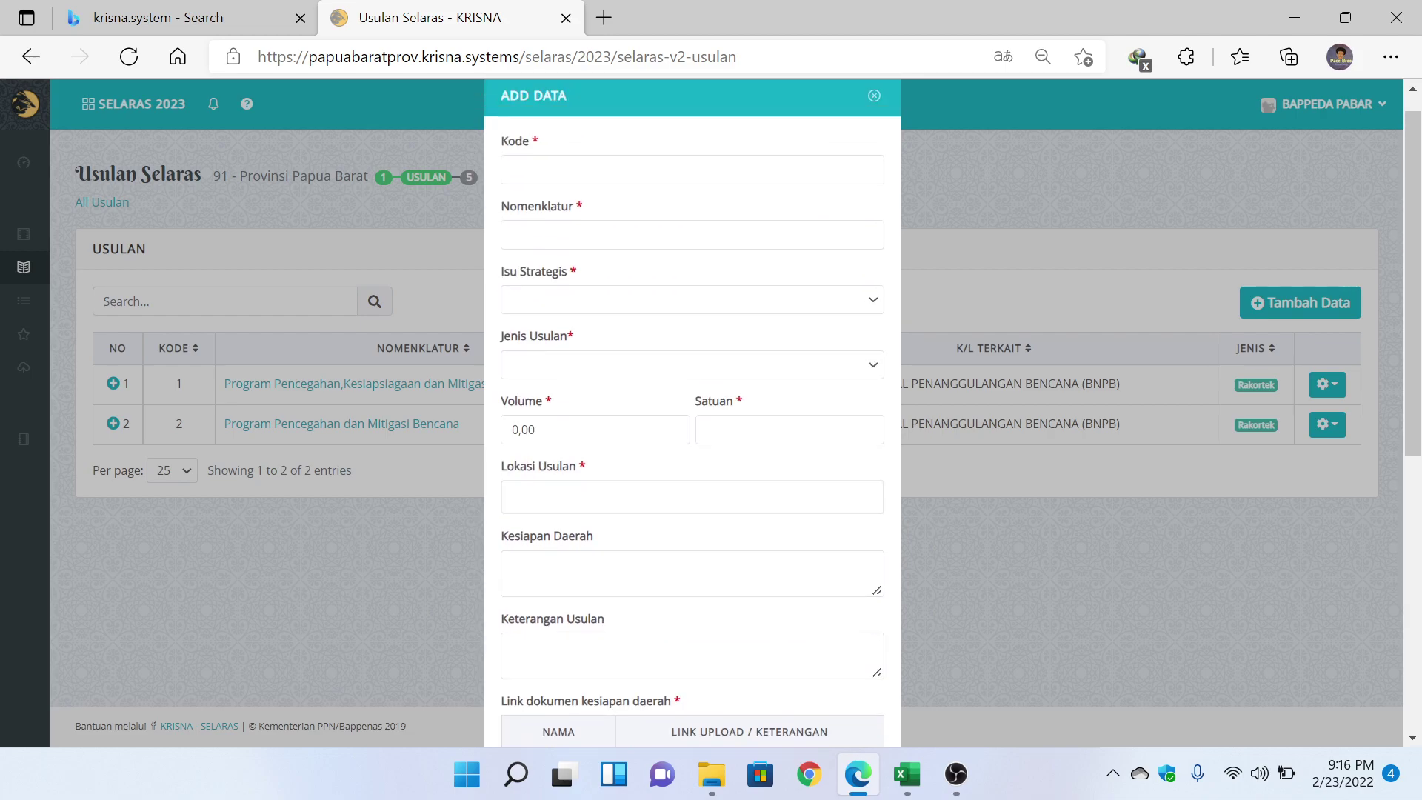
scroll(672, 327, down, 4)
scroll(671, 327, up, 6)
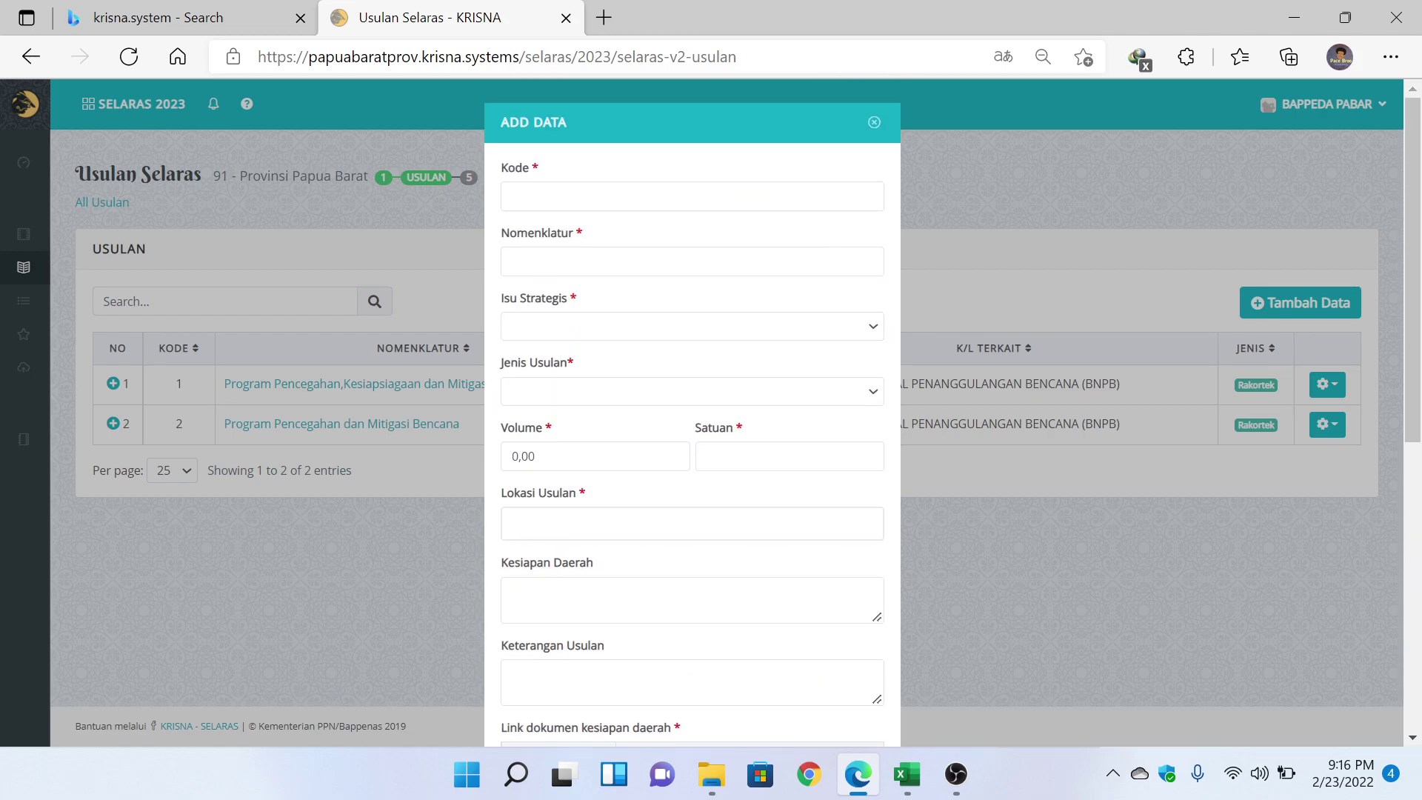
scroll(648, 315, down, 4)
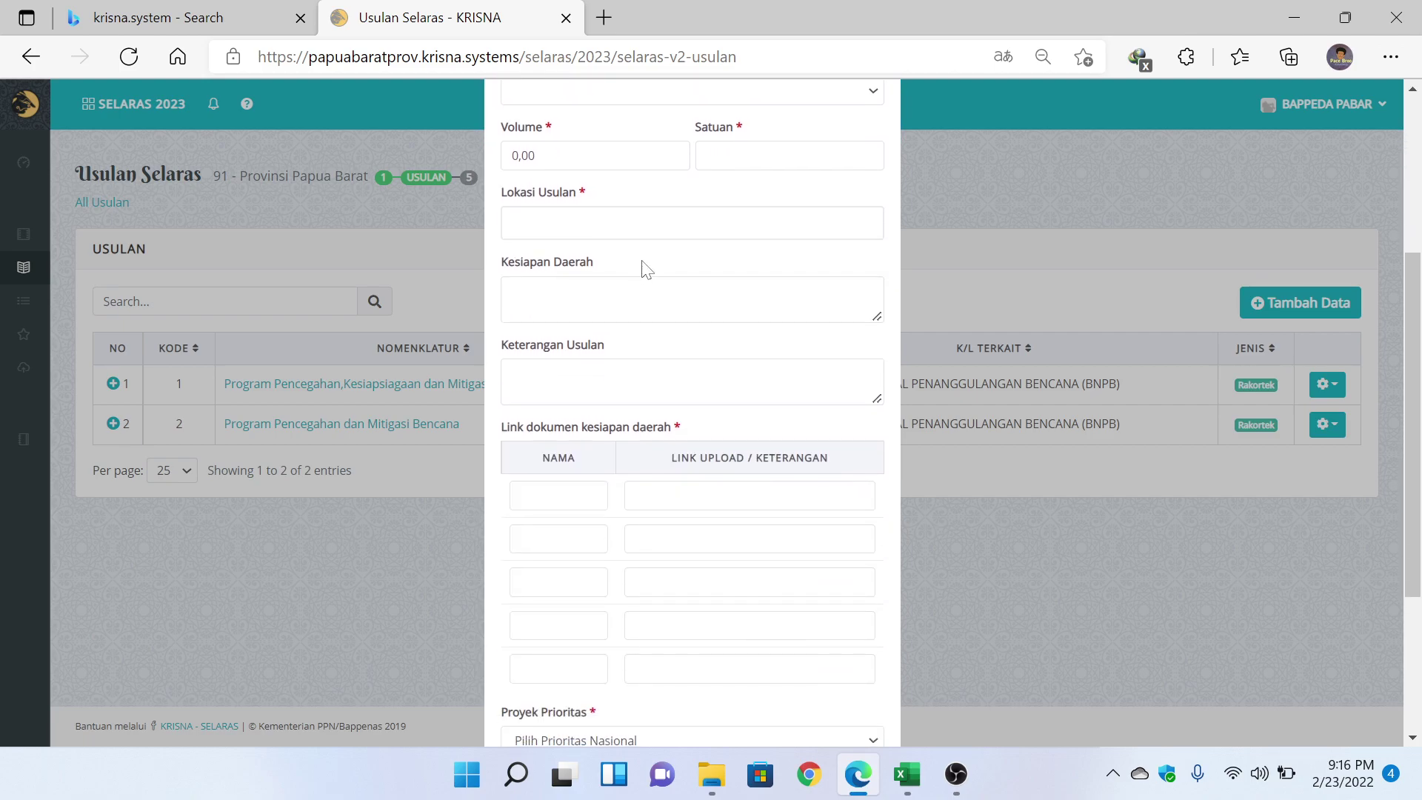
scroll(646, 268, down, 3)
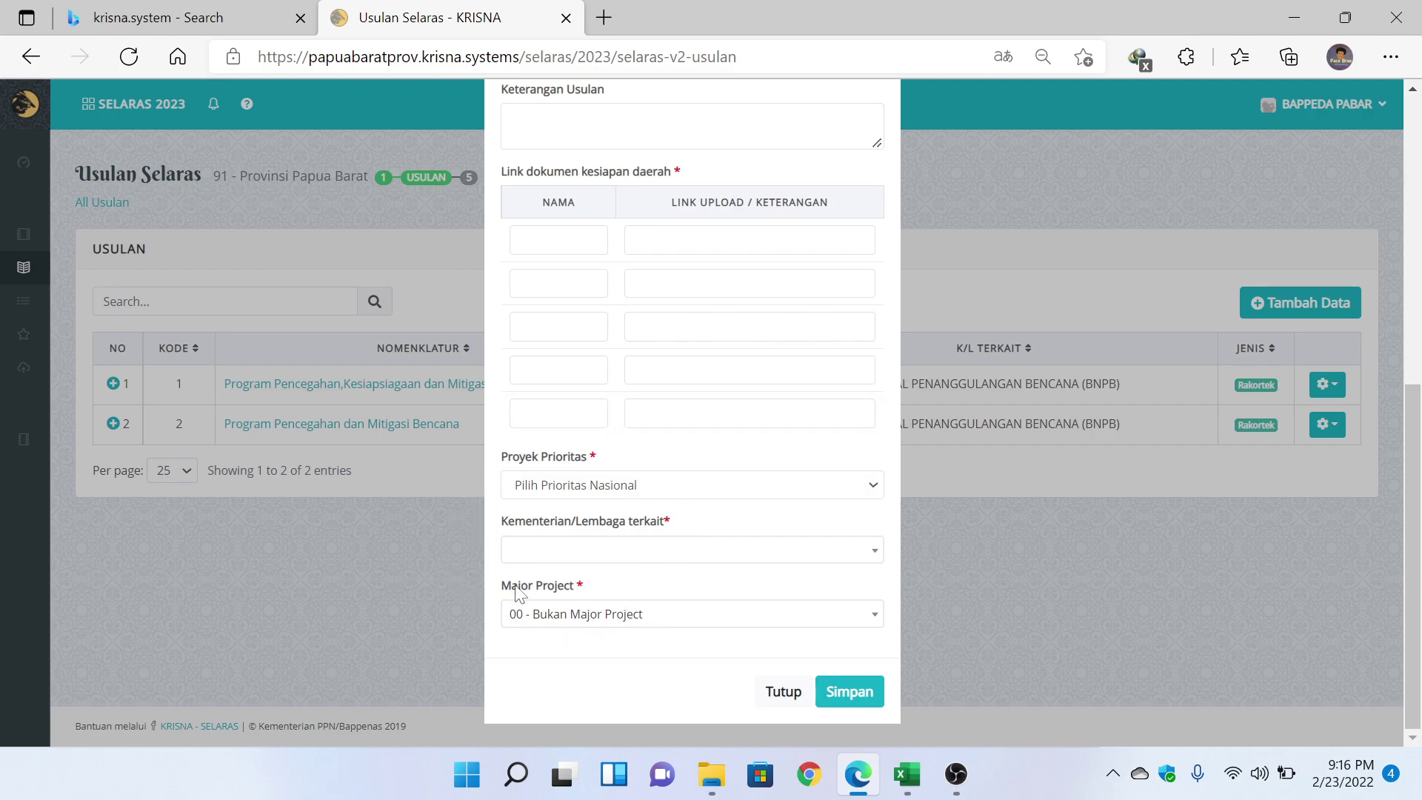
scroll(660, 548, up, 8)
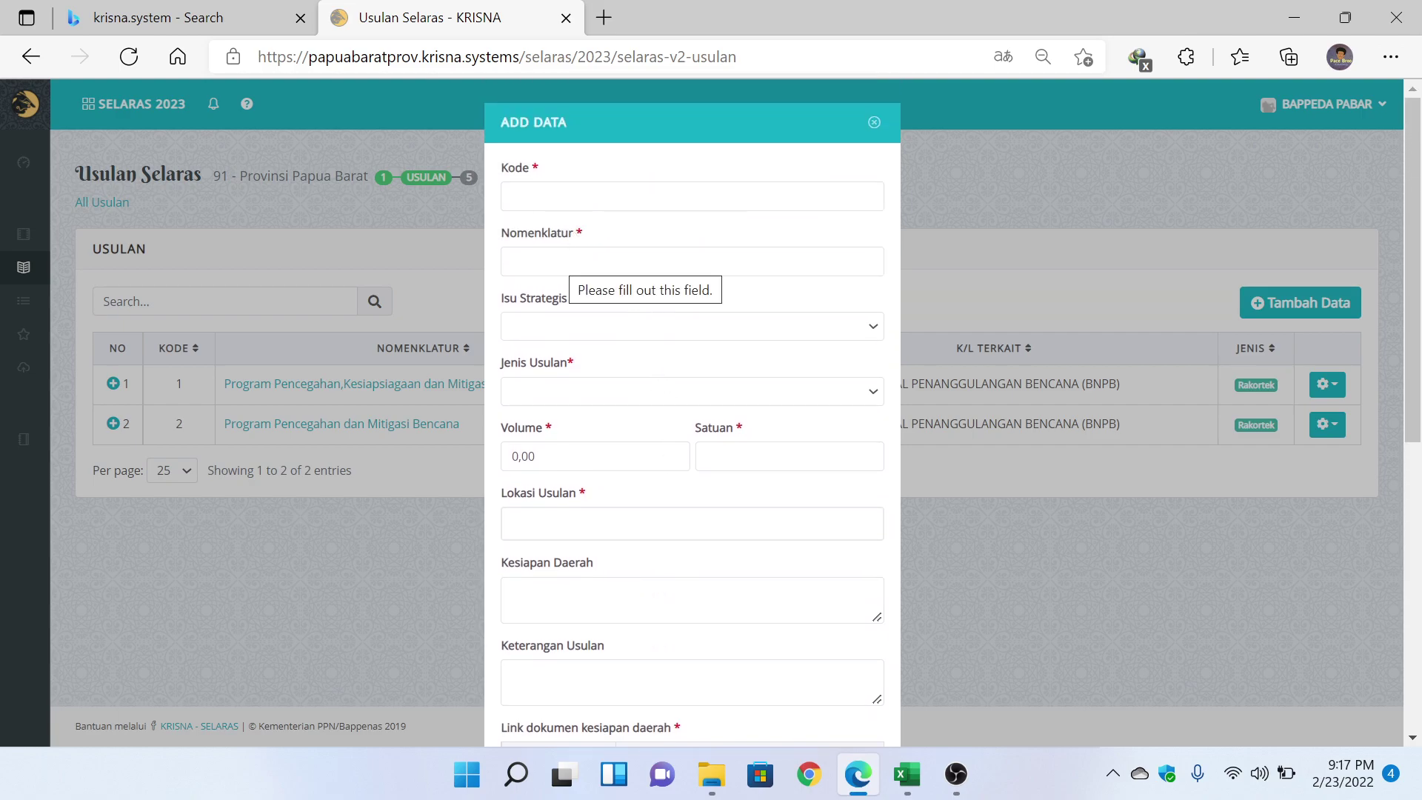
scroll(616, 320, down, 1)
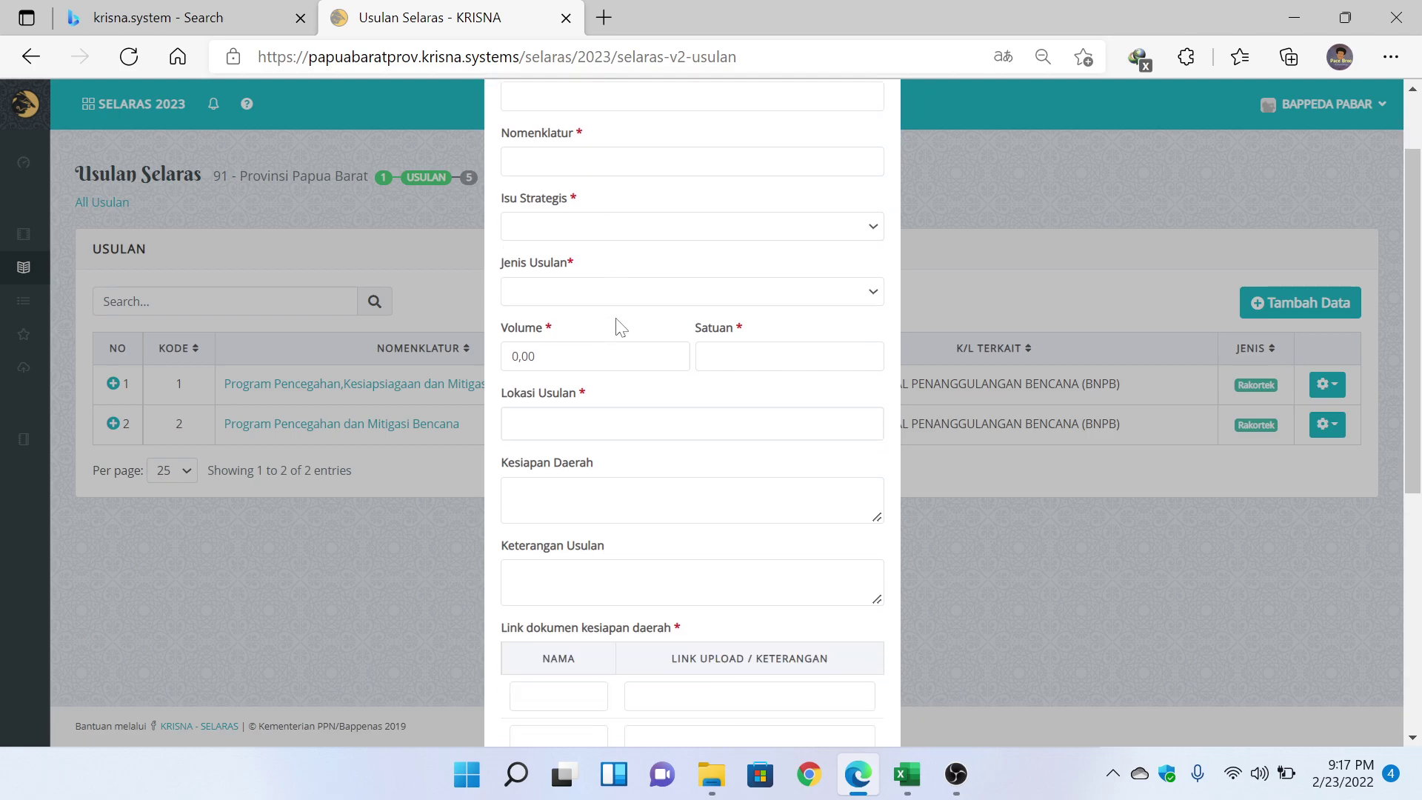
scroll(616, 326, down, 5)
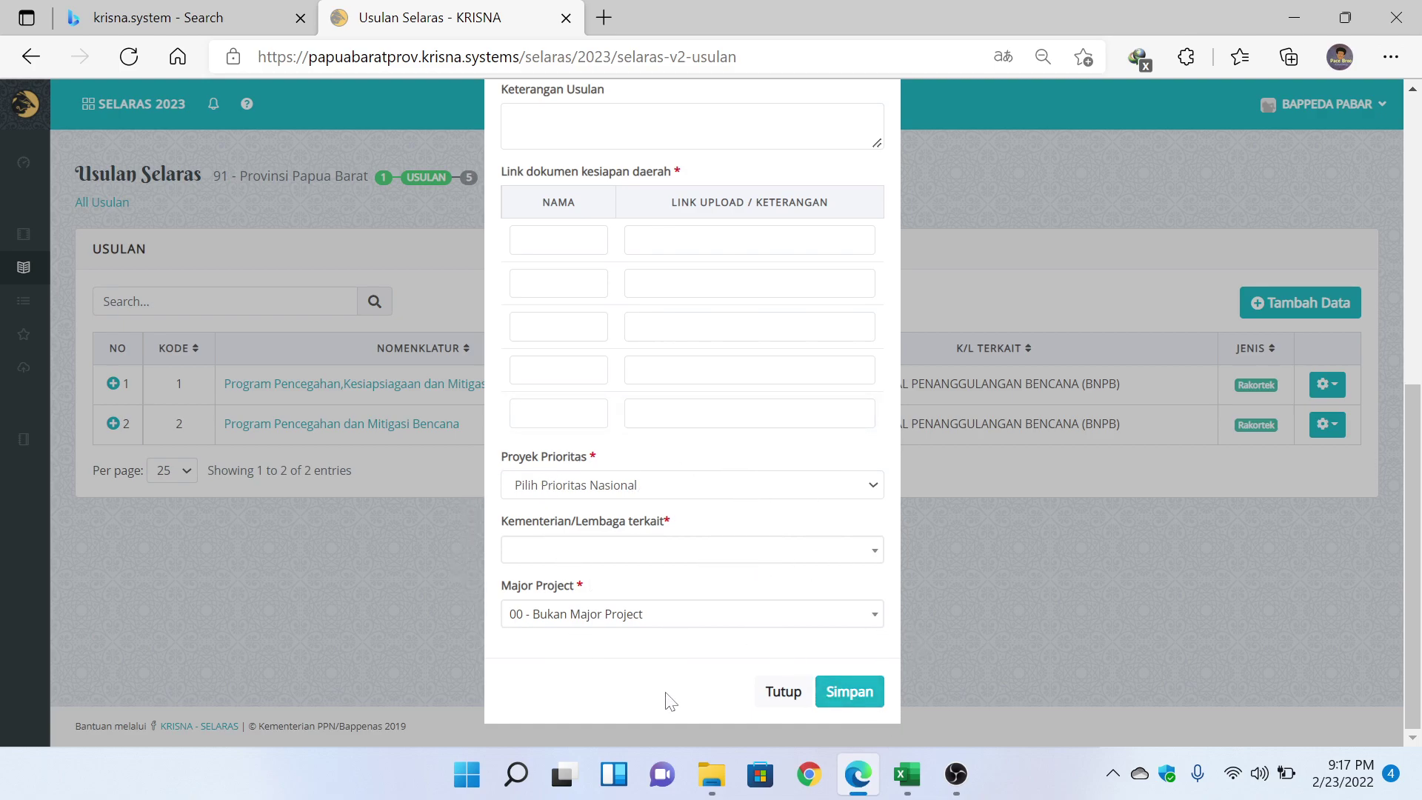
Switch to the RO_Prioritas workbook in Excel and go to cell A22 in the KEMENTERIAN/LEMBAGA column.
click(908, 774)
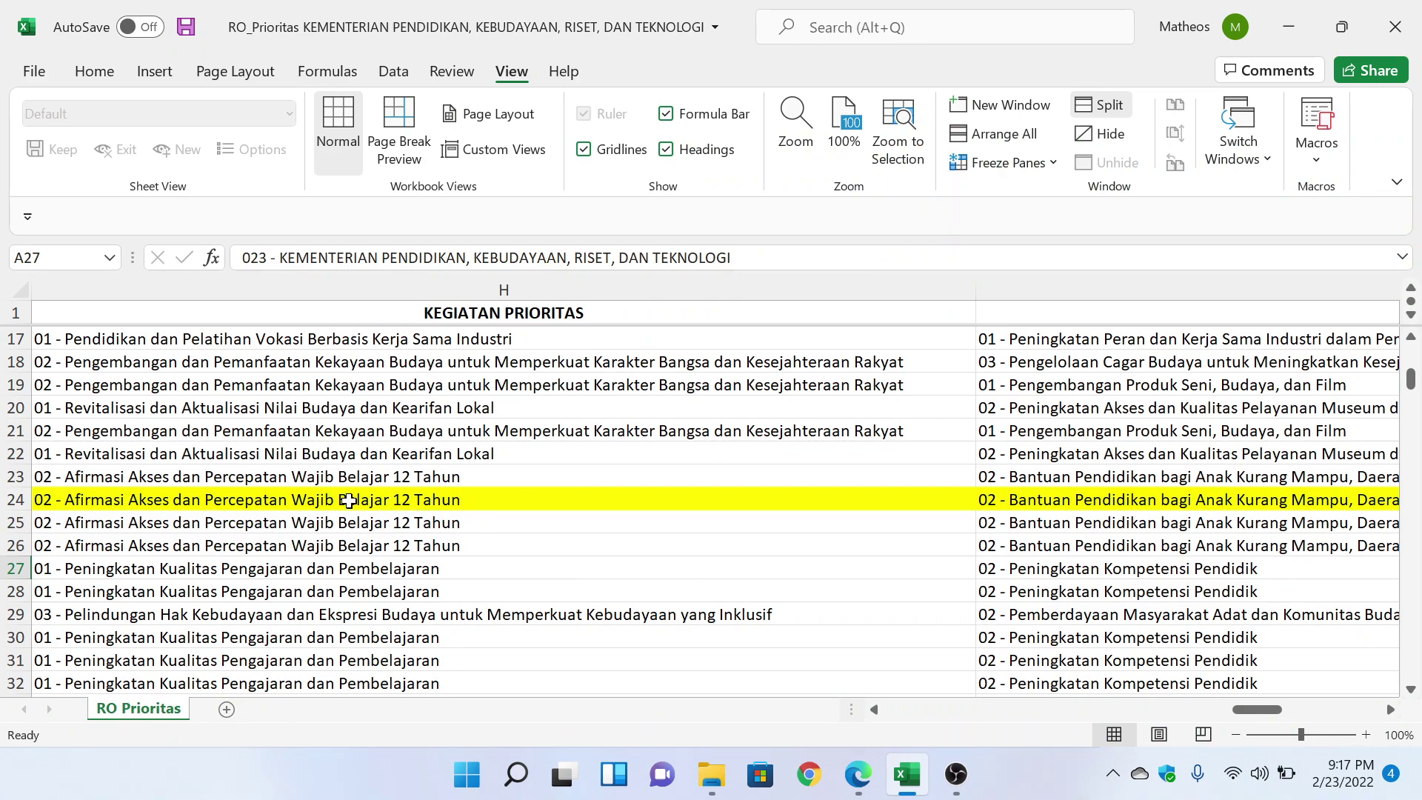
drag(1257, 711, 879, 727)
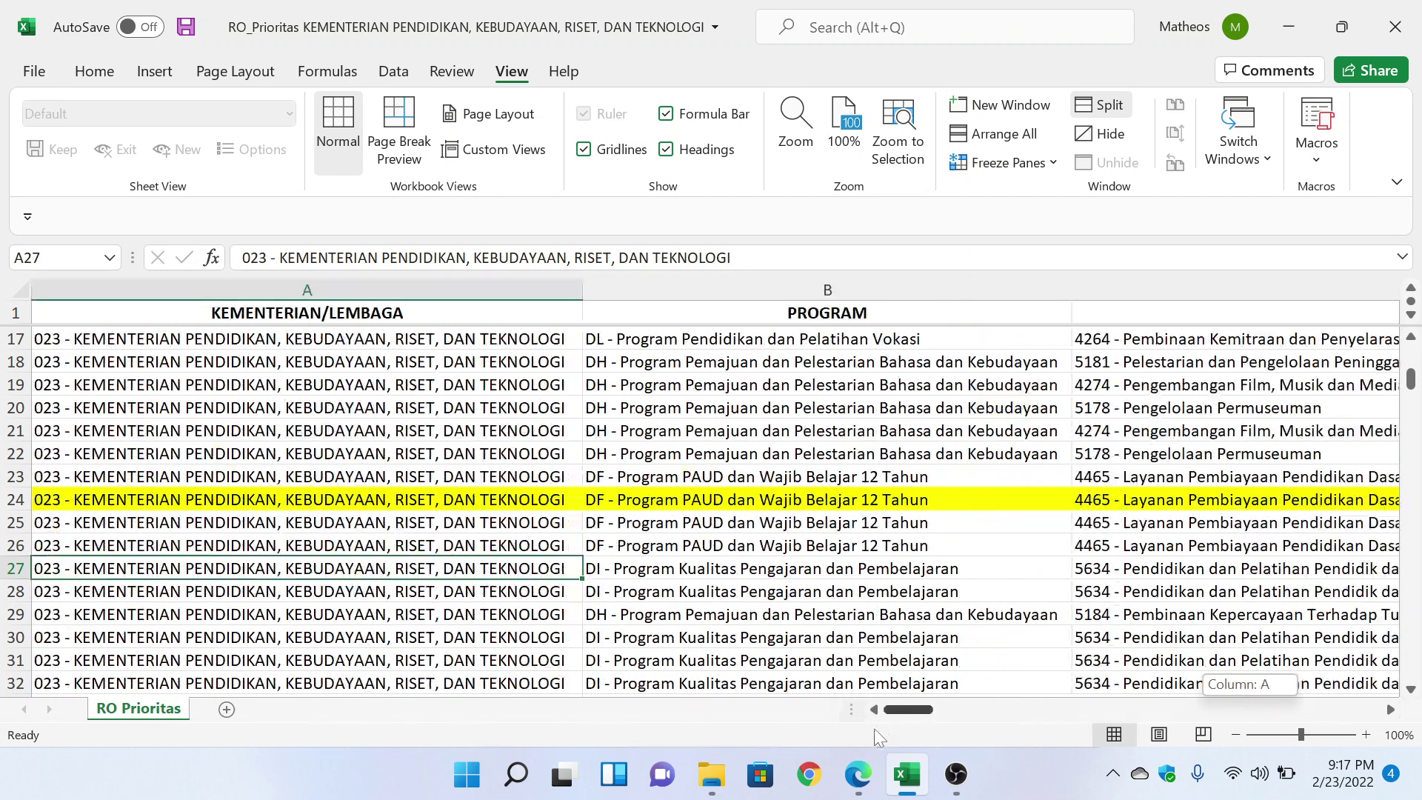
click(93, 452)
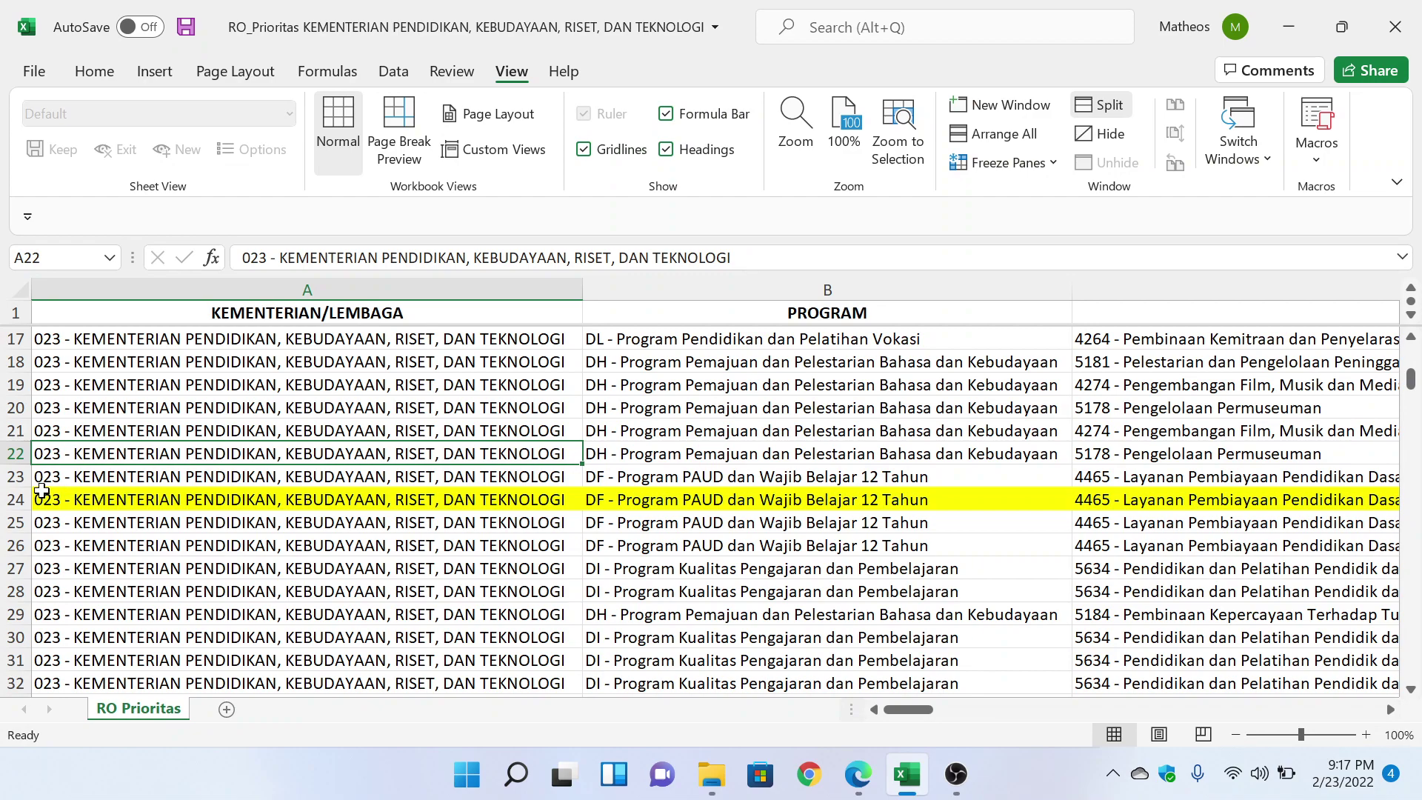
Examine the highlighted row 24 across the Kementerian/Lembaga, Program, Kegiatan, Klasifikasi Rincian Output and Rincian Output columns.
click(15, 499)
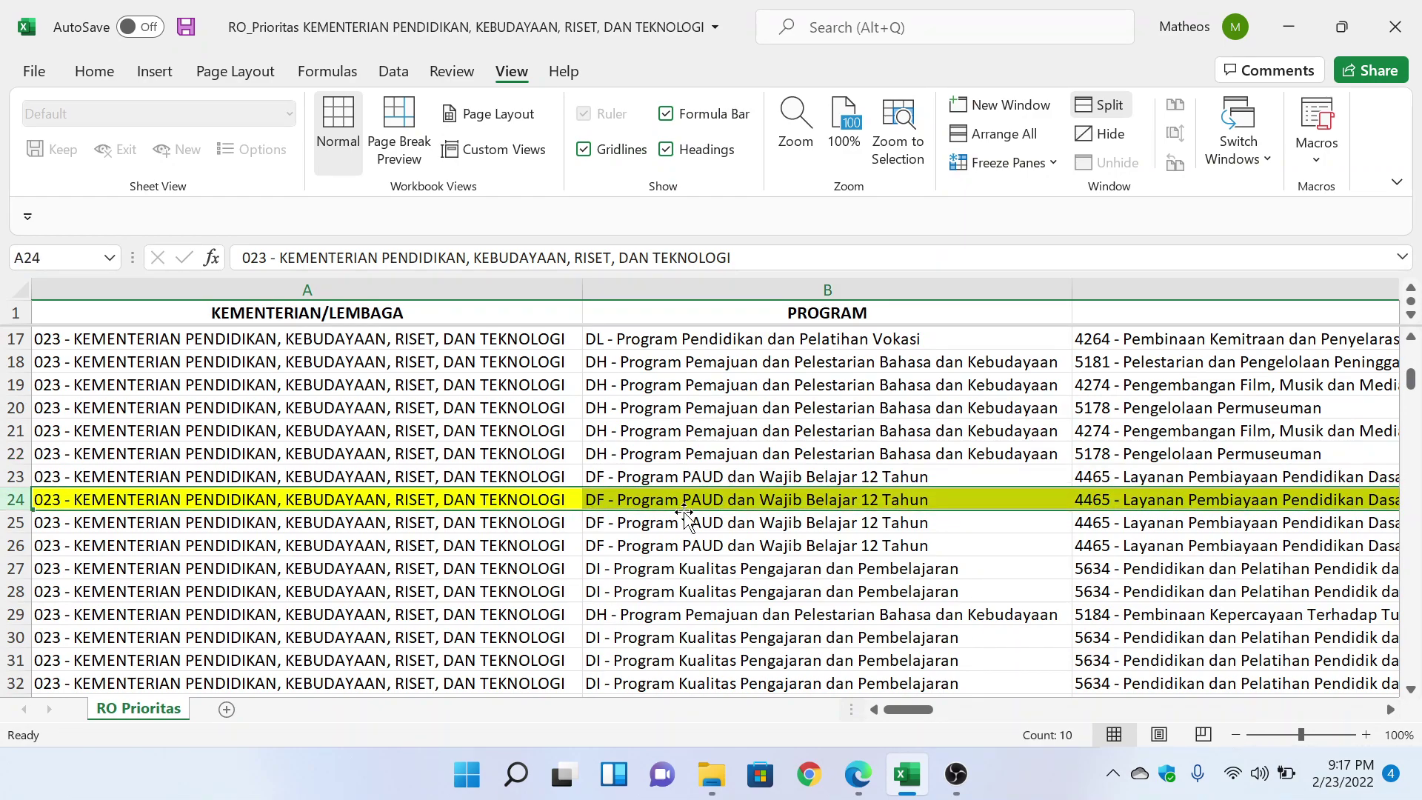
click(693, 502)
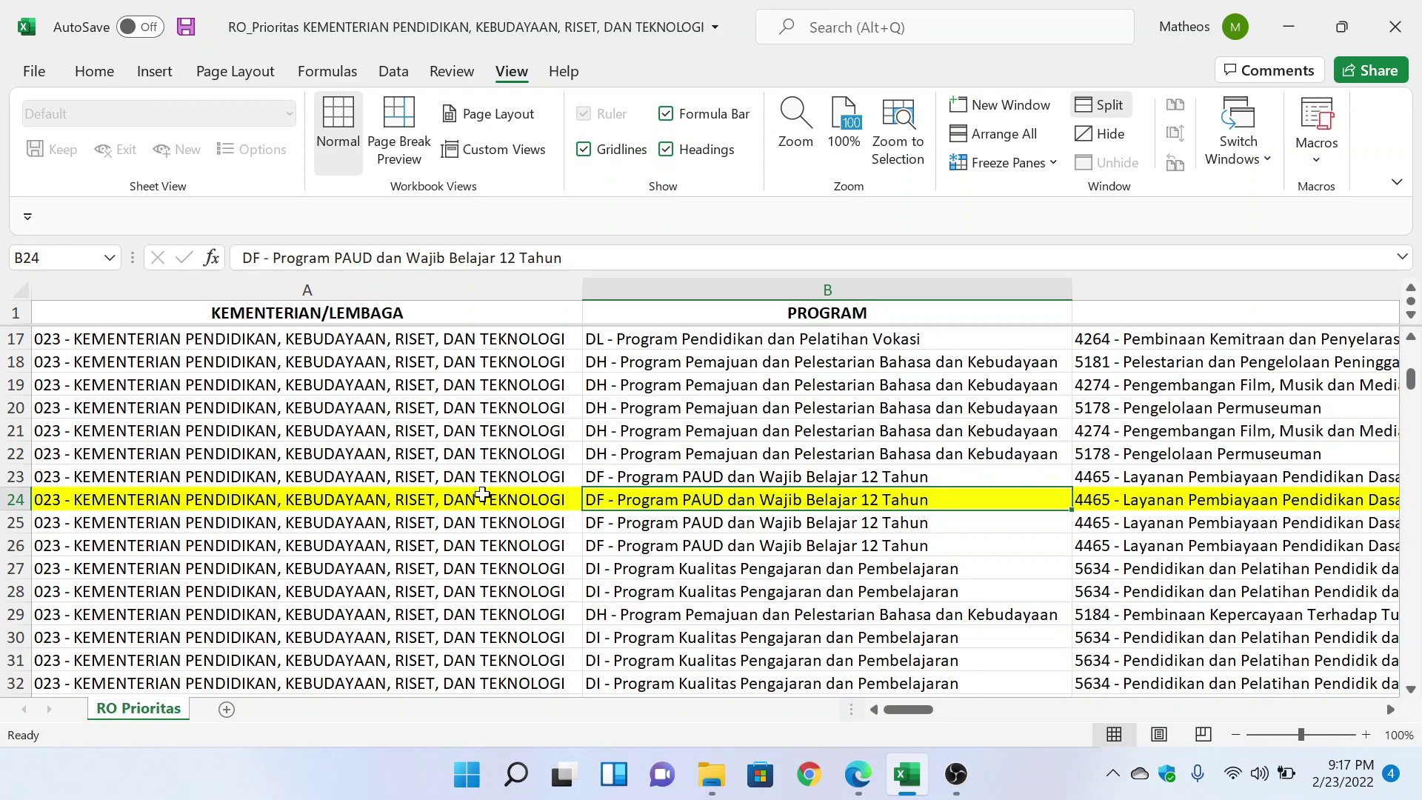
drag(913, 711, 1008, 698)
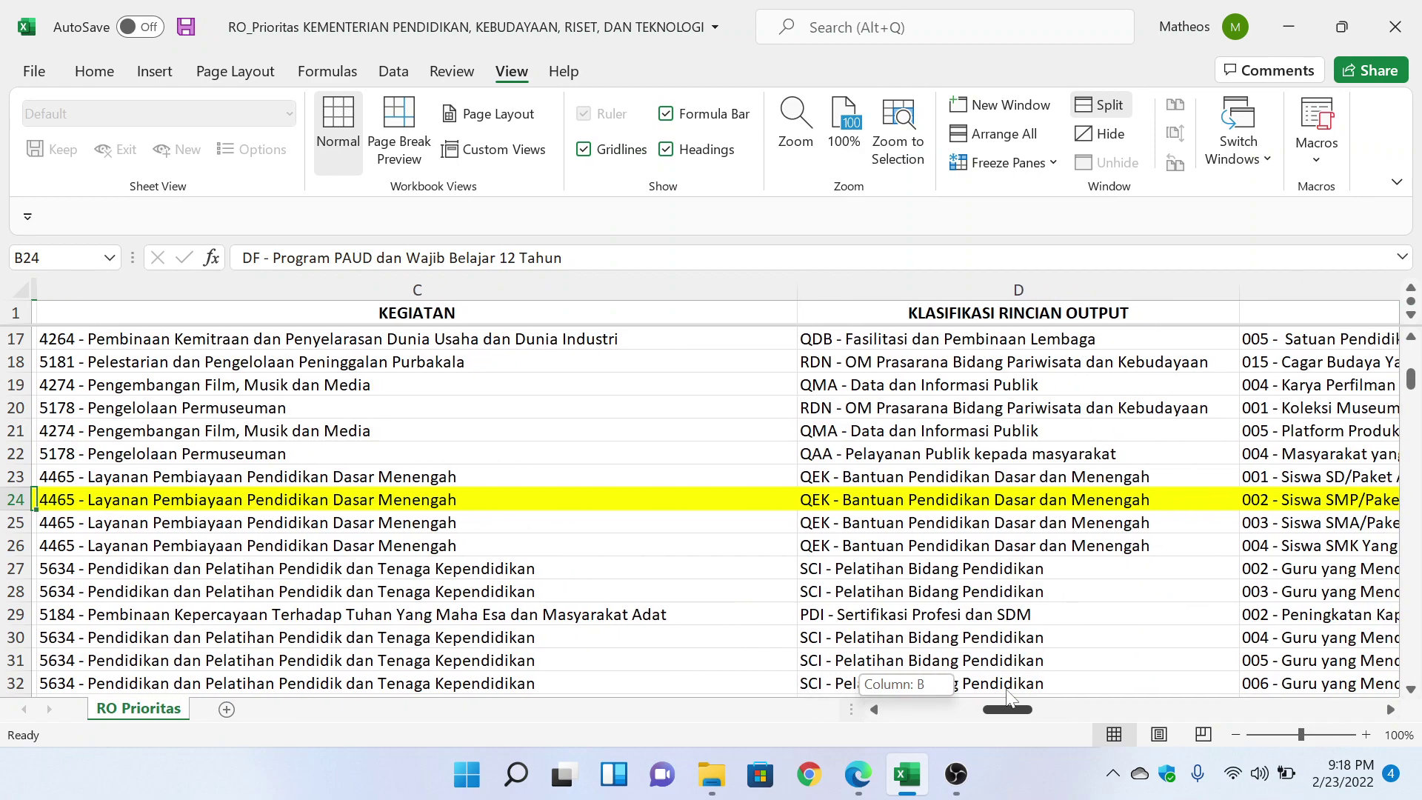
drag(1008, 697, 1026, 694)
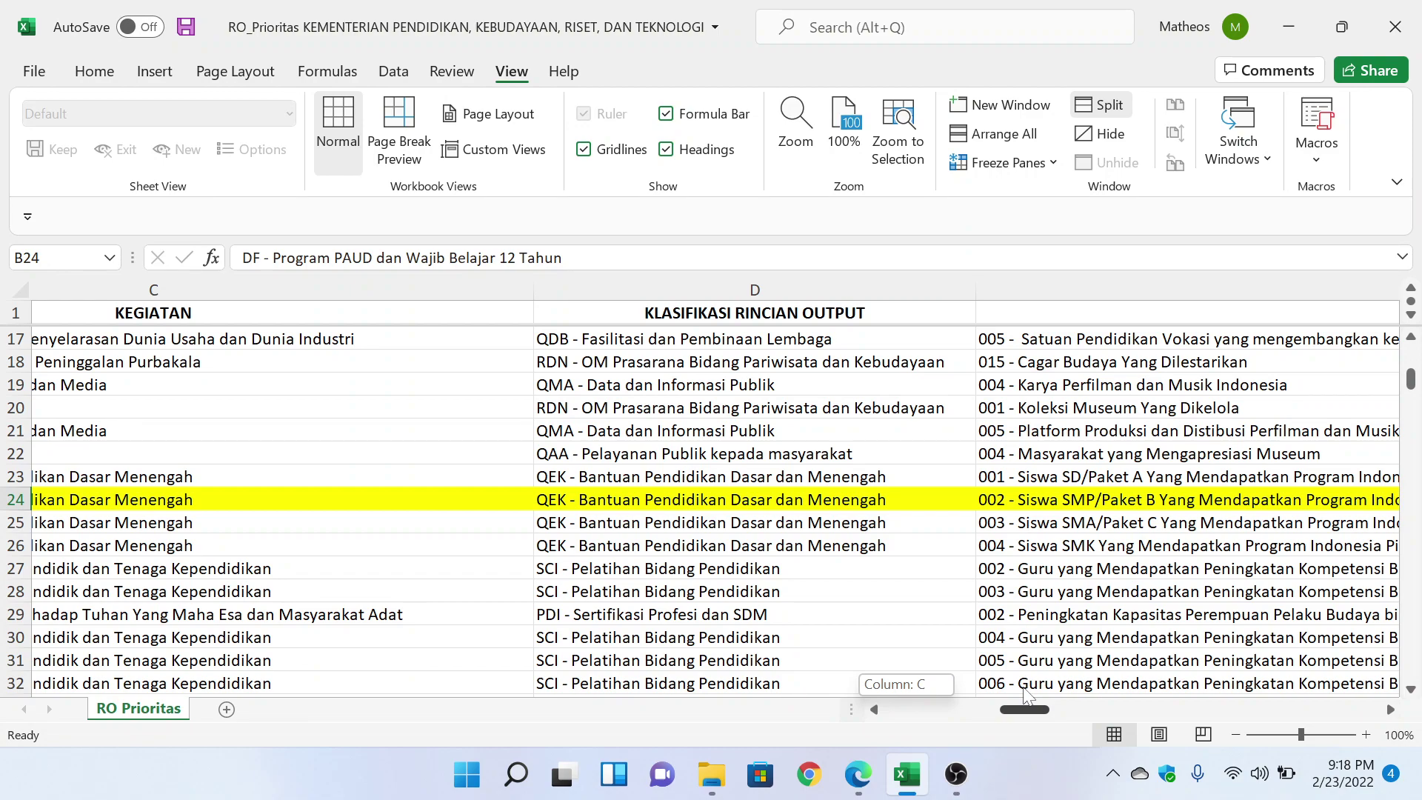
drag(1025, 694, 1058, 693)
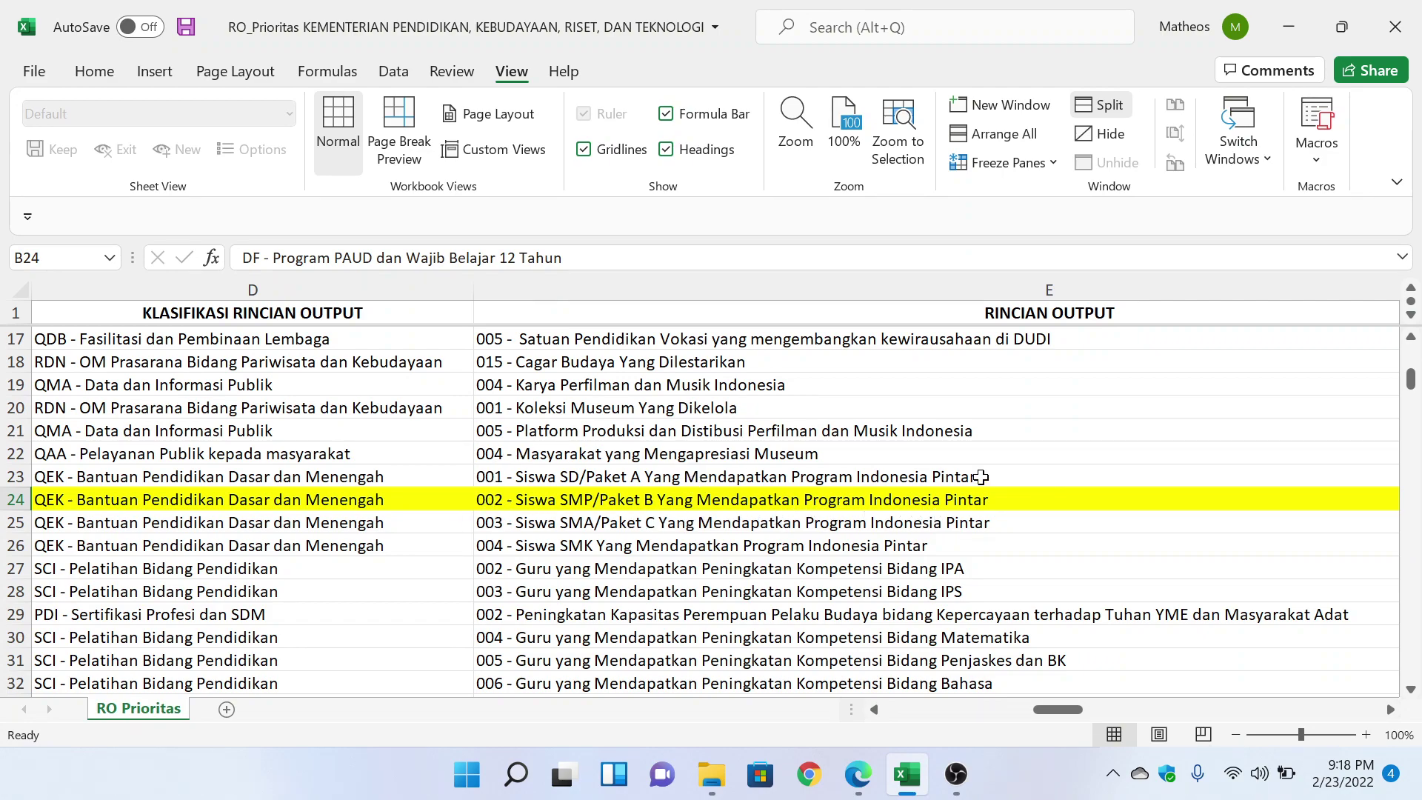
drag(1075, 711, 885, 712)
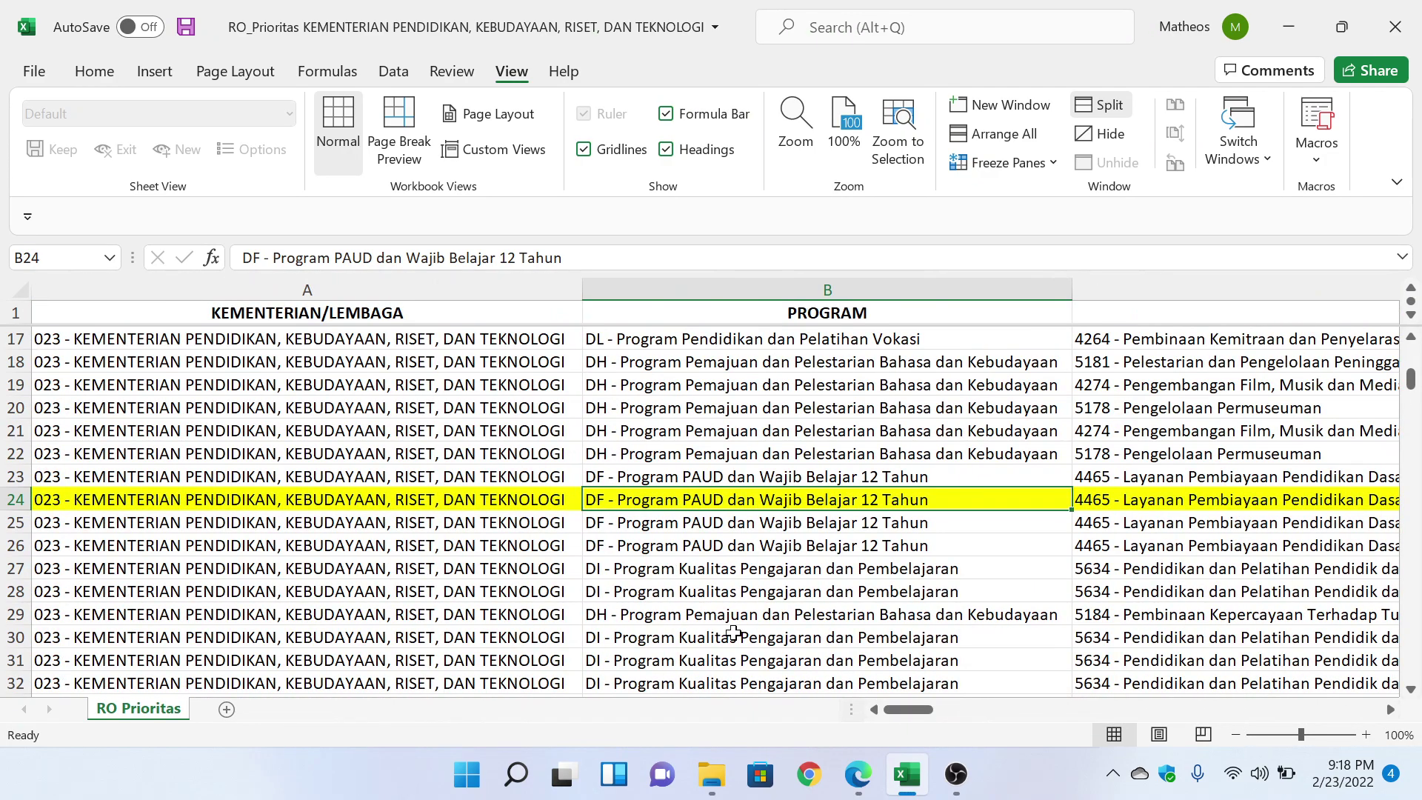
Return to the KRISNA usulan form in Edge and review its fields from Kode down to Major Project.
mouse_move(852, 770)
click(849, 714)
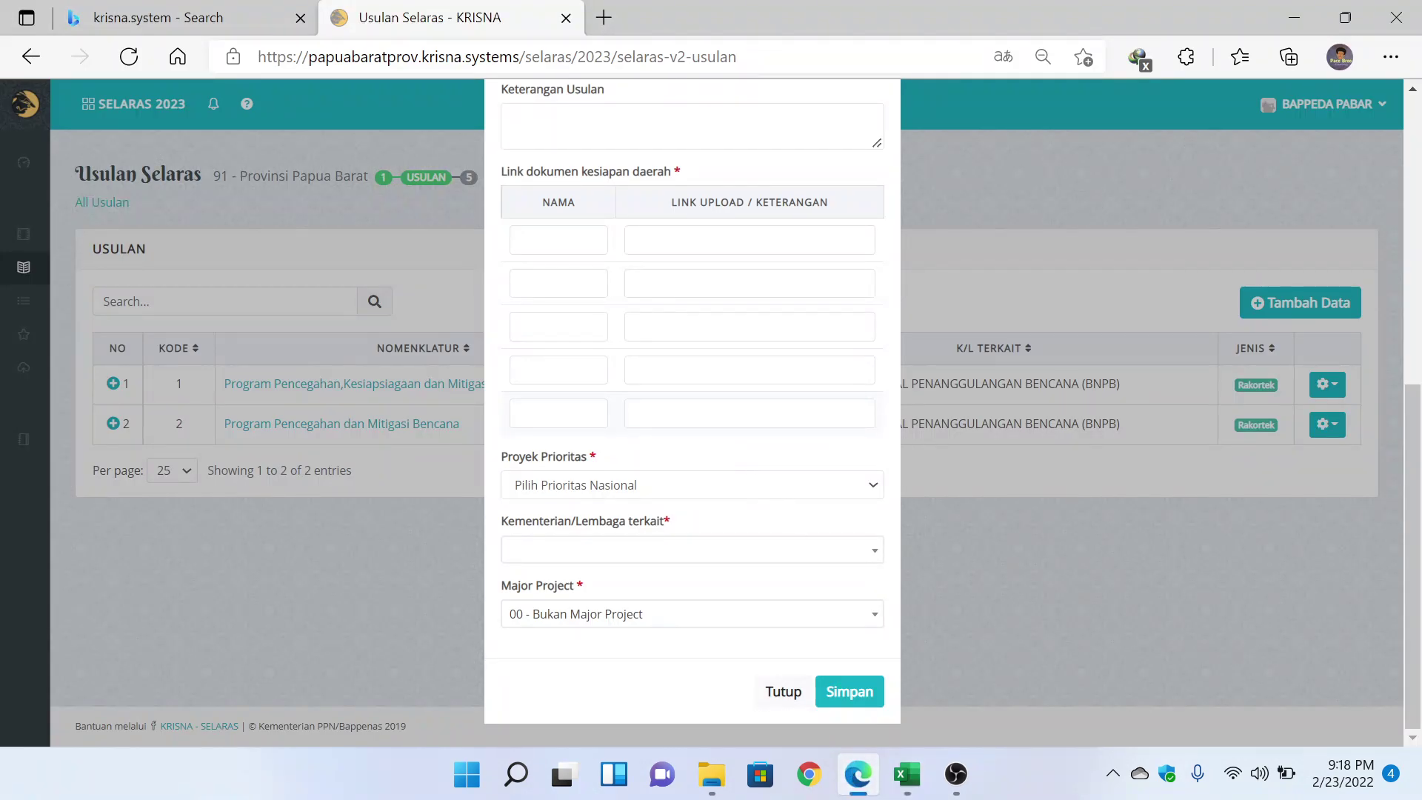
scroll(692, 400, up, 10)
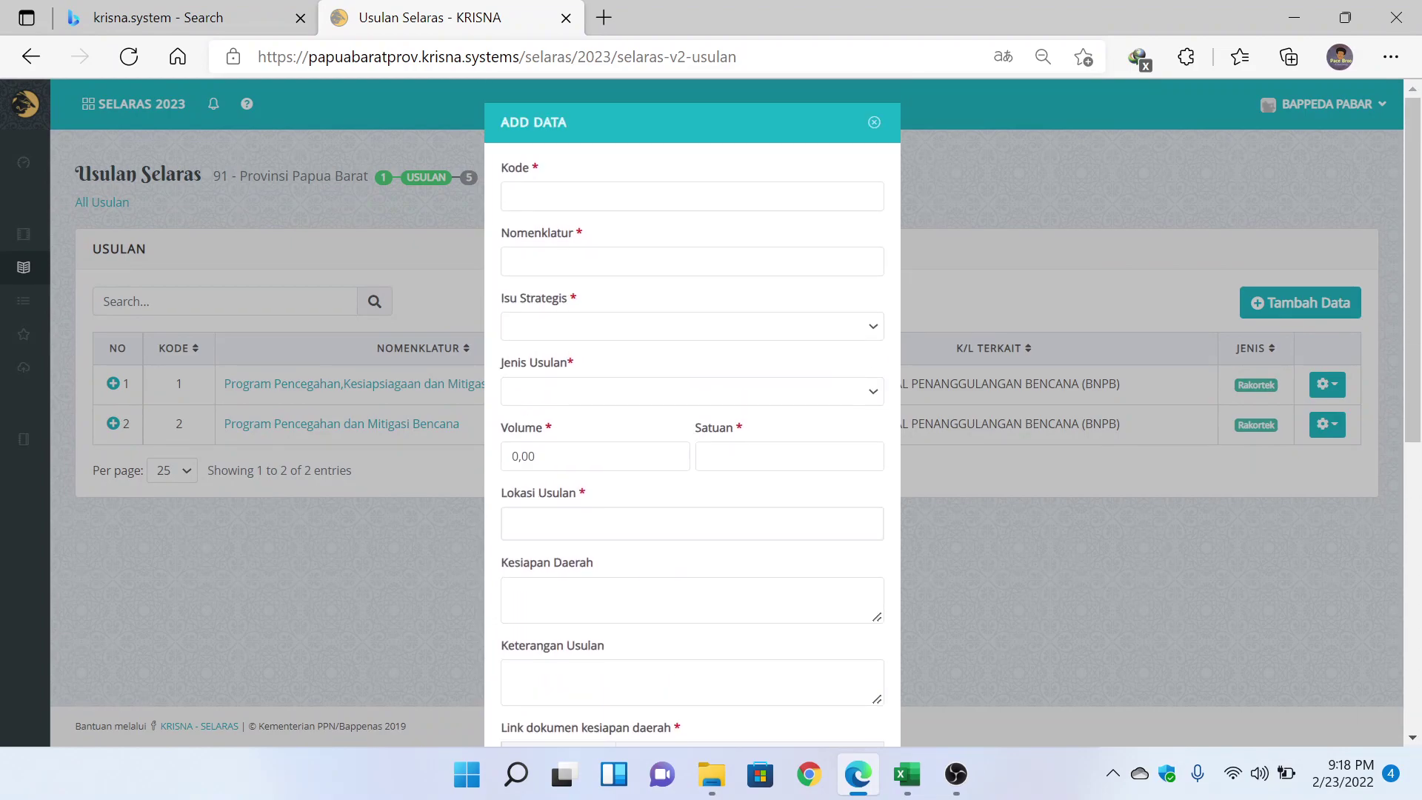
scroll(692, 400, down, 10)
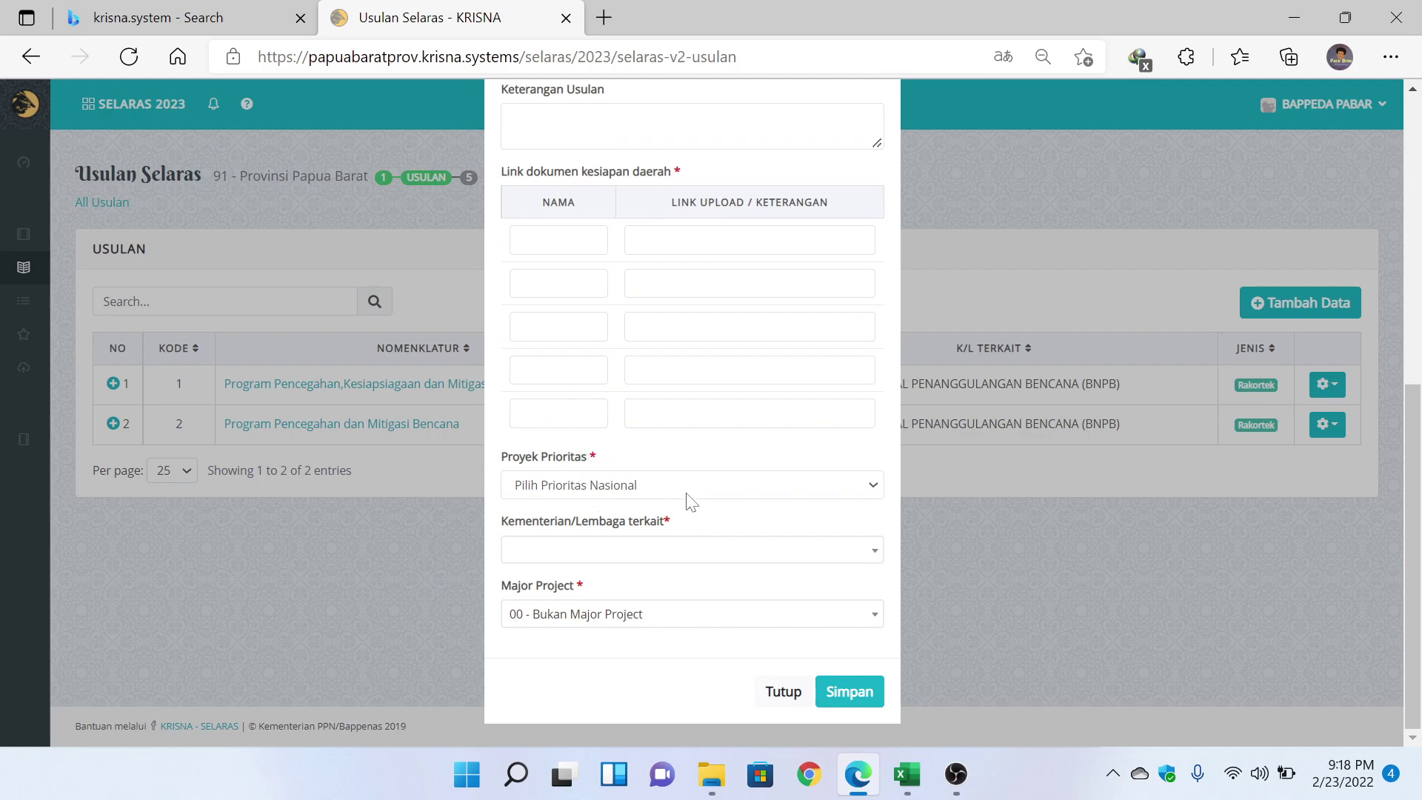
scroll(696, 486, up, 5)
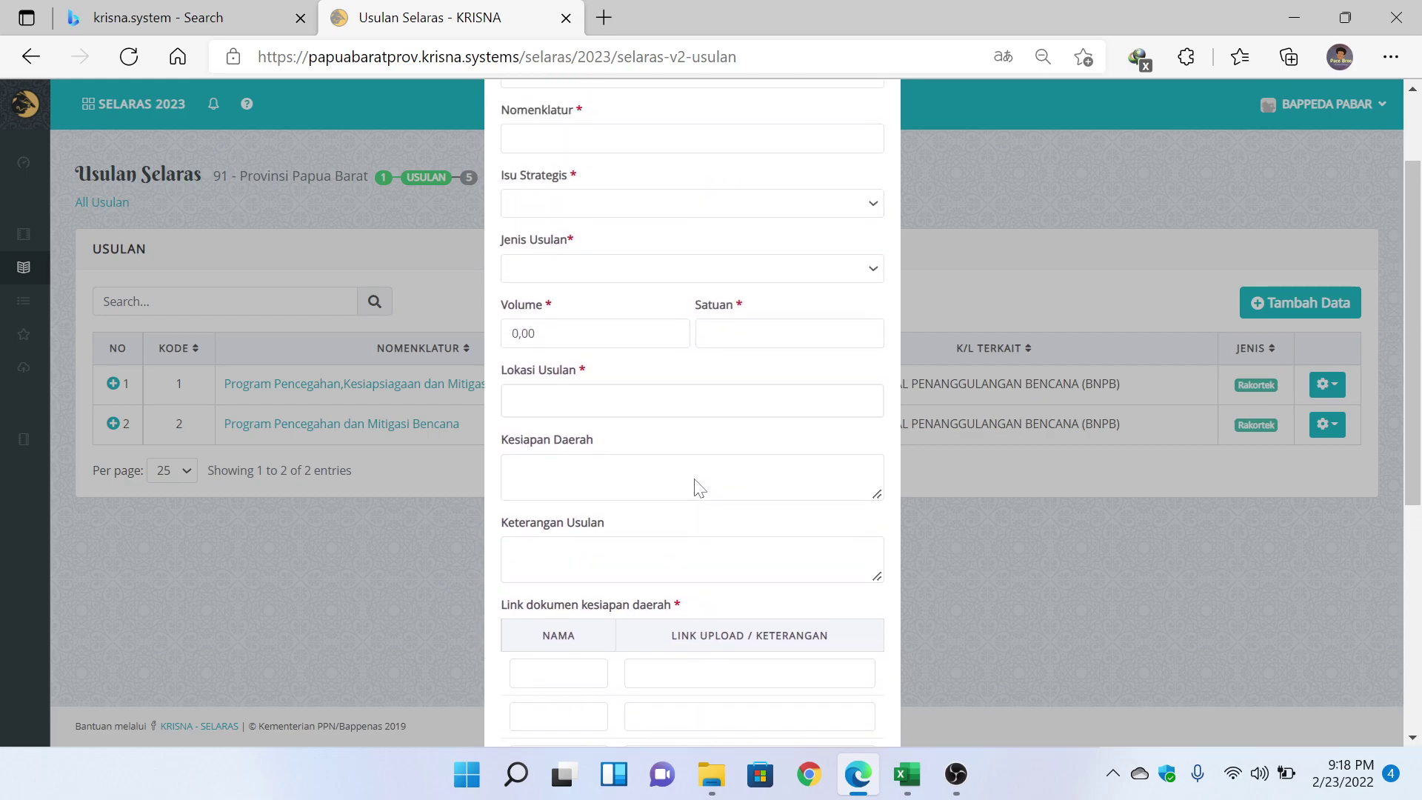
scroll(696, 486, up, 2)
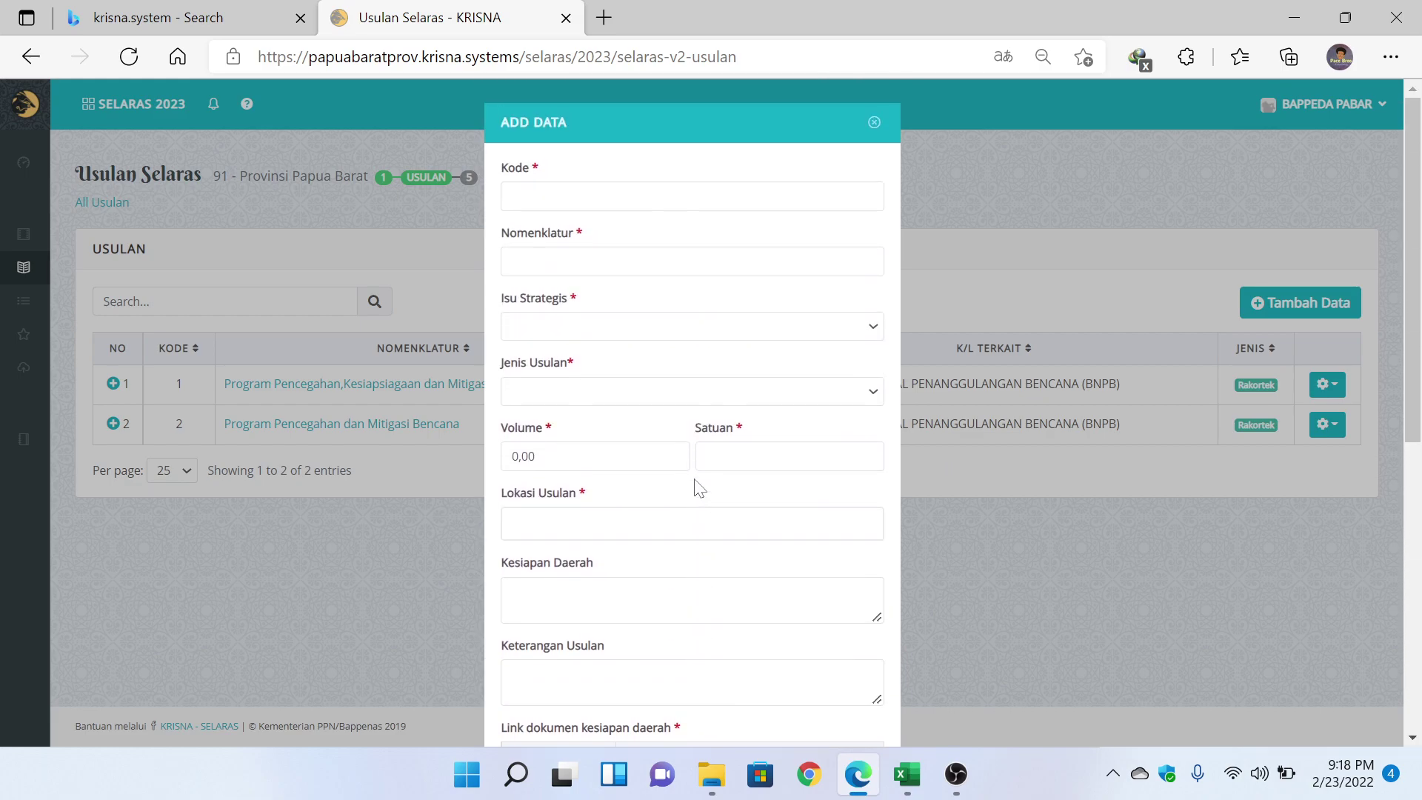
scroll(699, 490, down, 4)
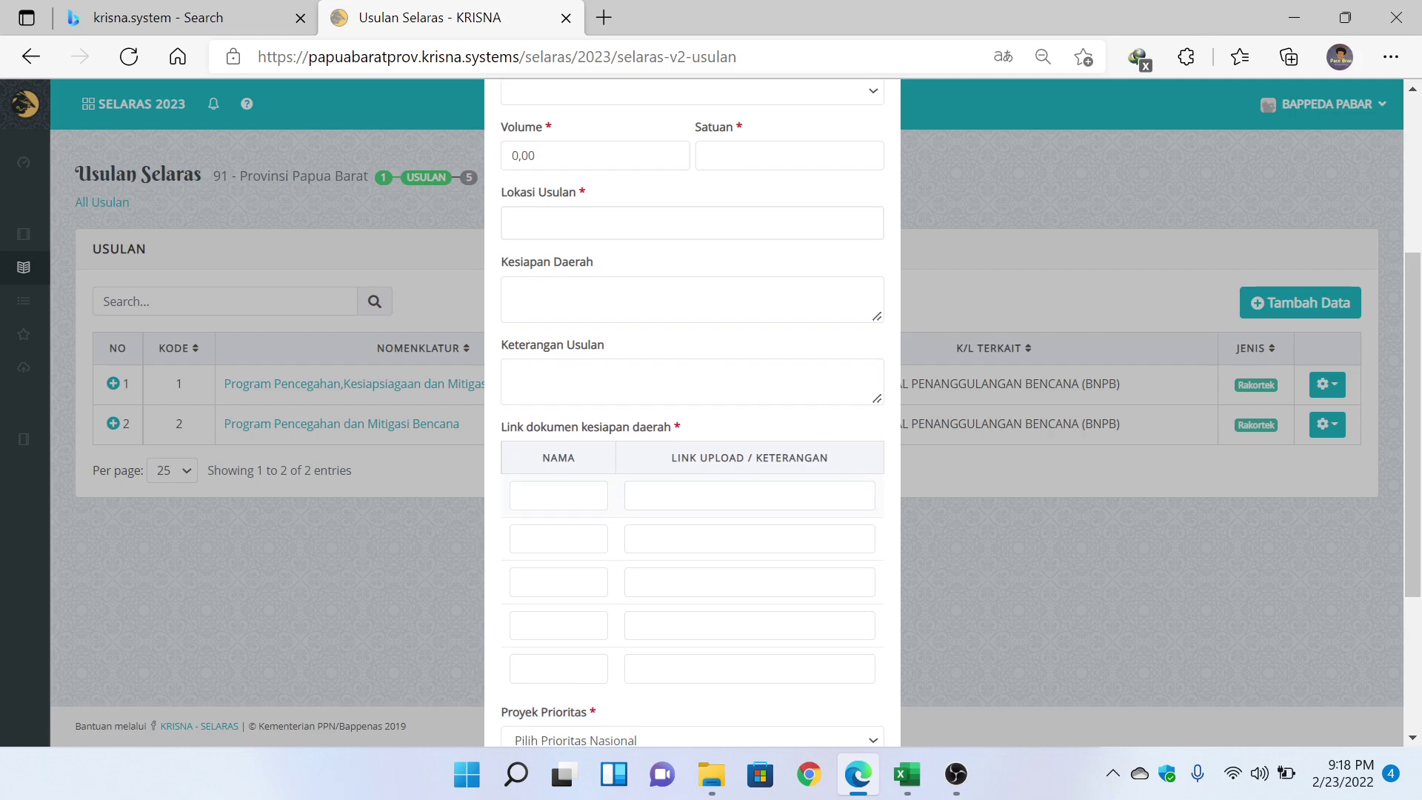
scroll(712, 531, down, 3)
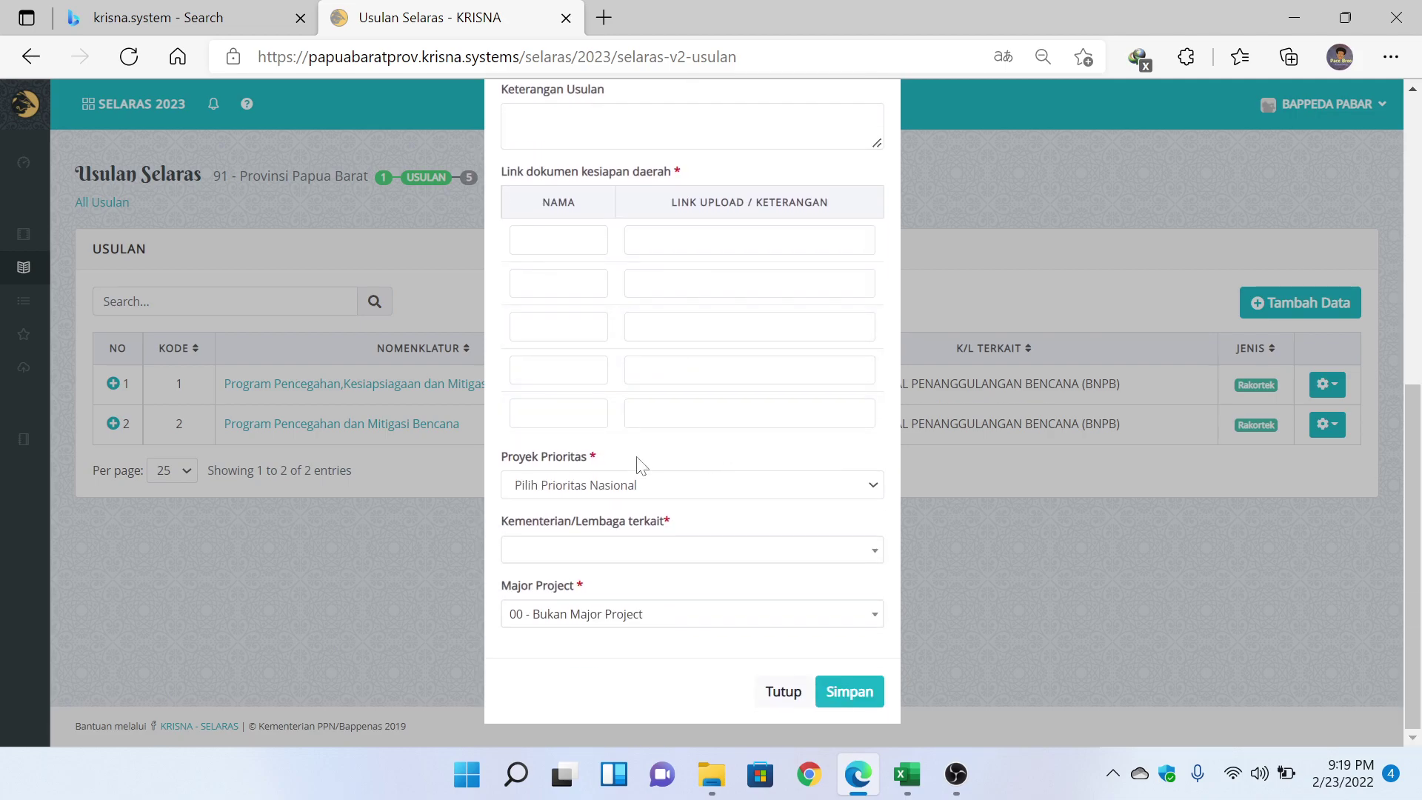
Set Prioritas Nasional to 03 - Meningkatkan Sumber Daya Manusia Berkualitas dan Berdaya Saing and Program Prioritas to 04 - Peningkatan Pemerataan Layanan Pendidikan Berkualitas.
click(636, 486)
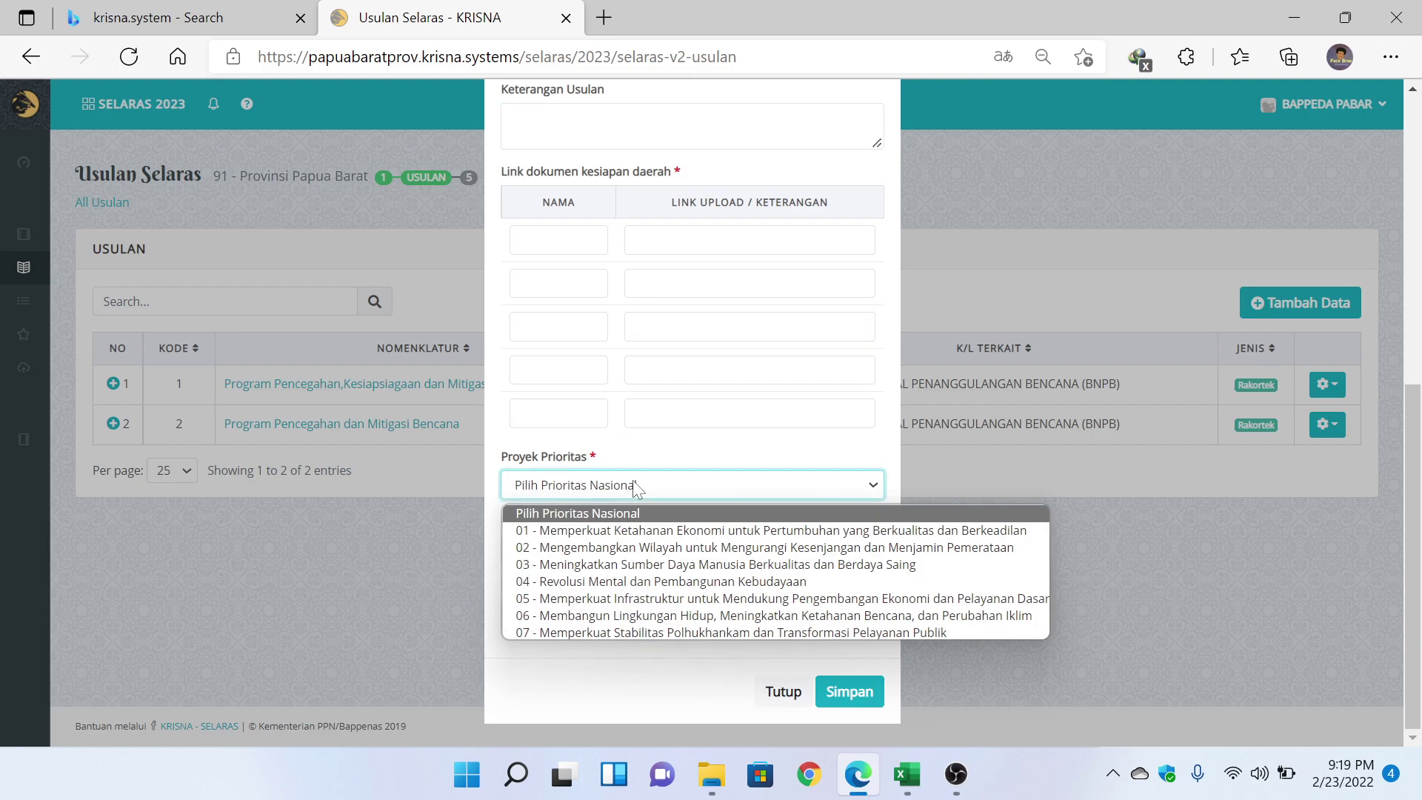
click(633, 482)
click(633, 481)
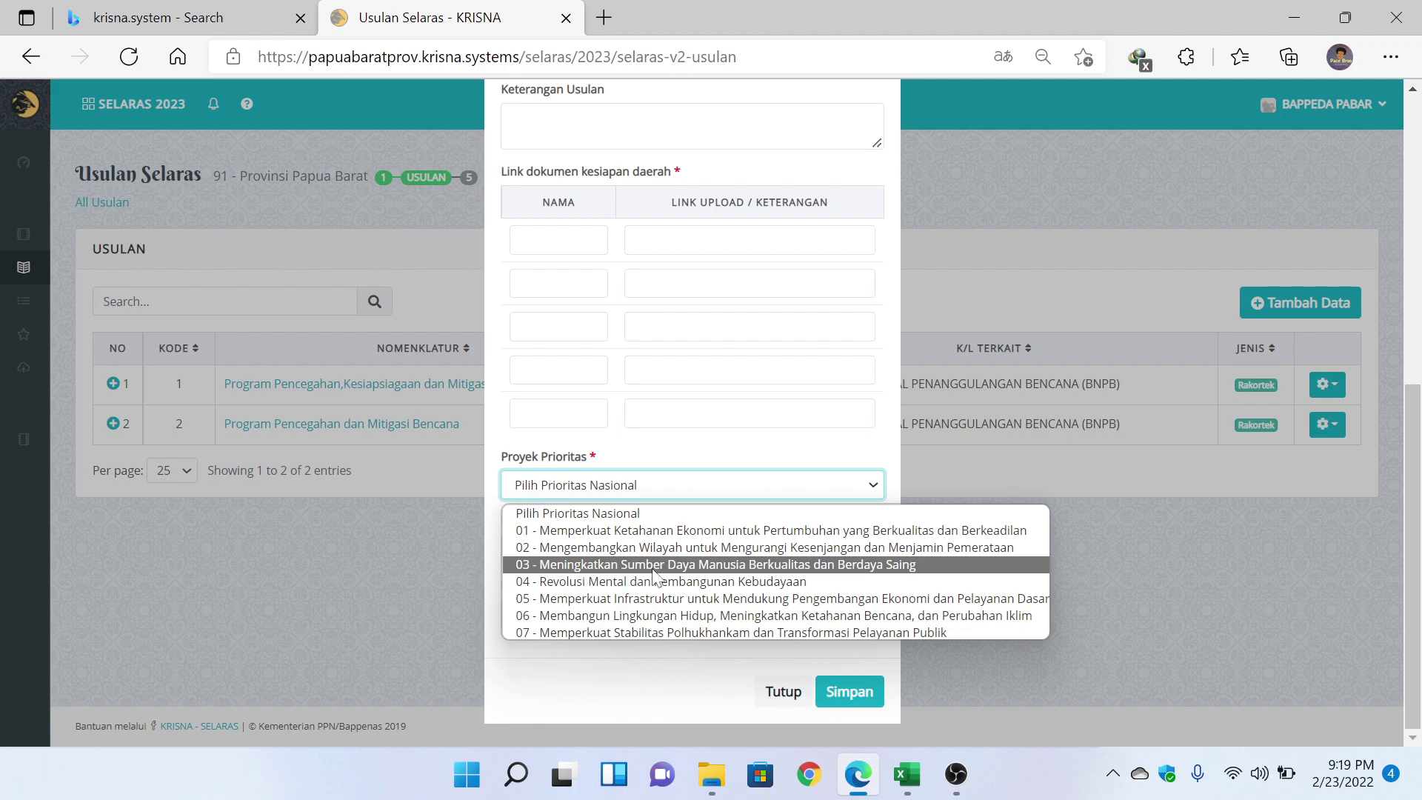
click(803, 567)
scroll(668, 422, down, 1)
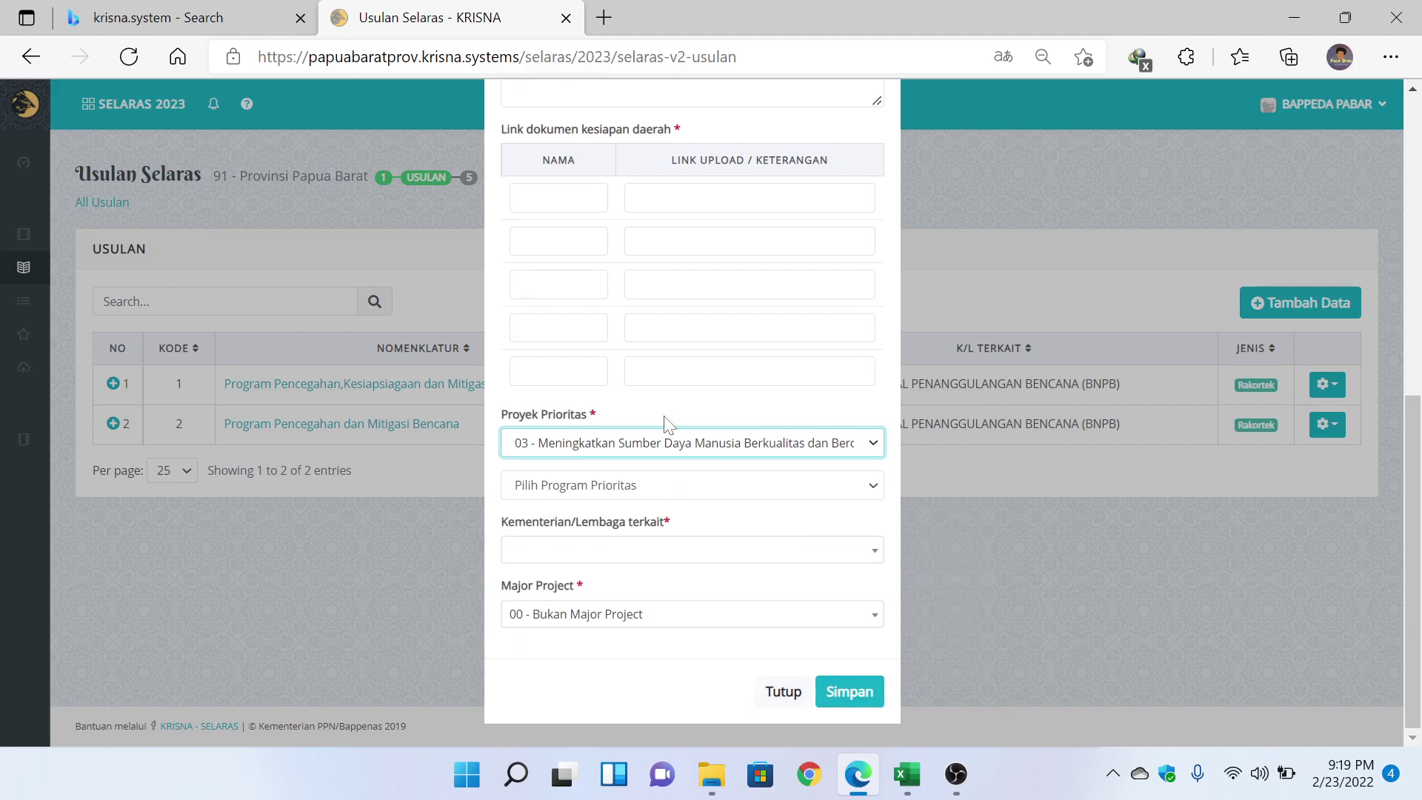
click(619, 490)
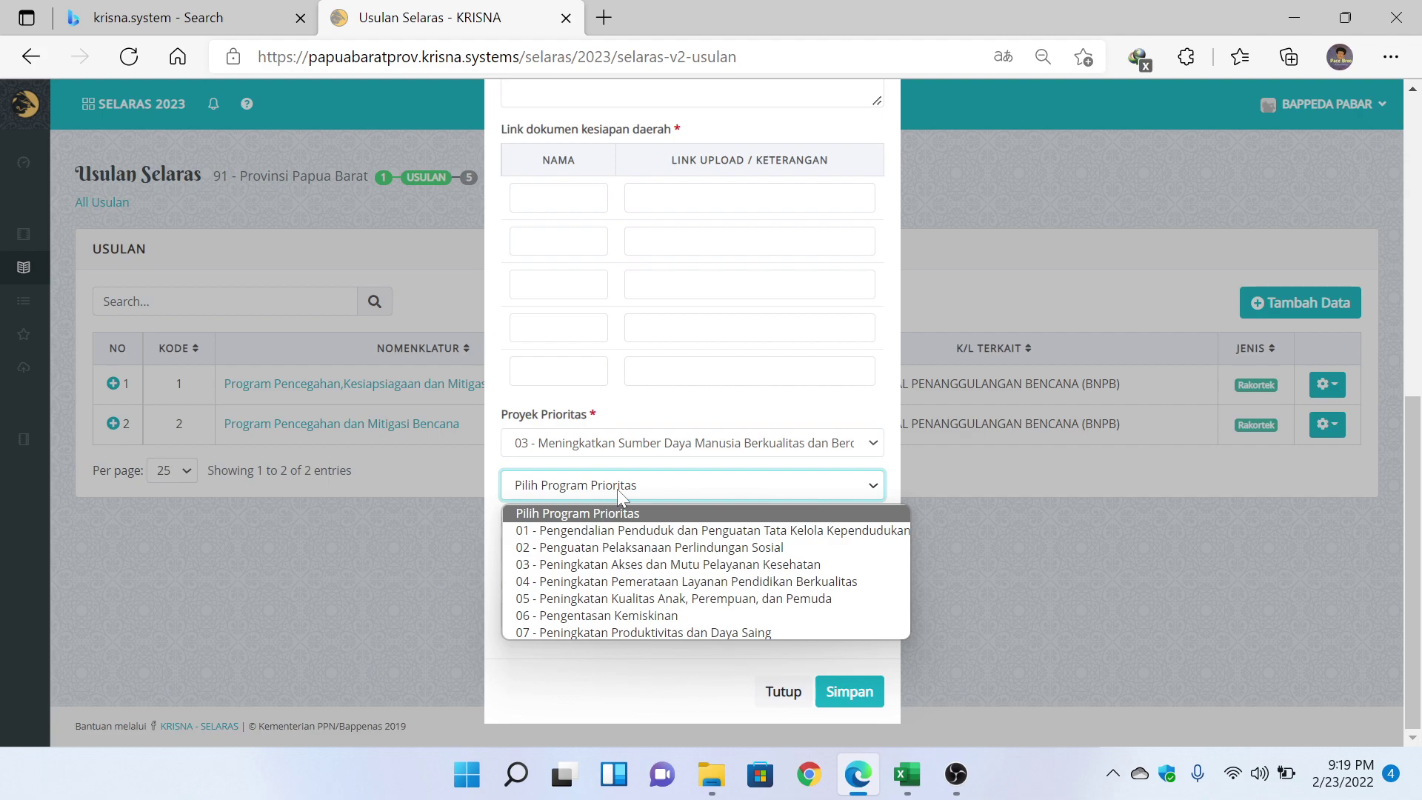
click(605, 582)
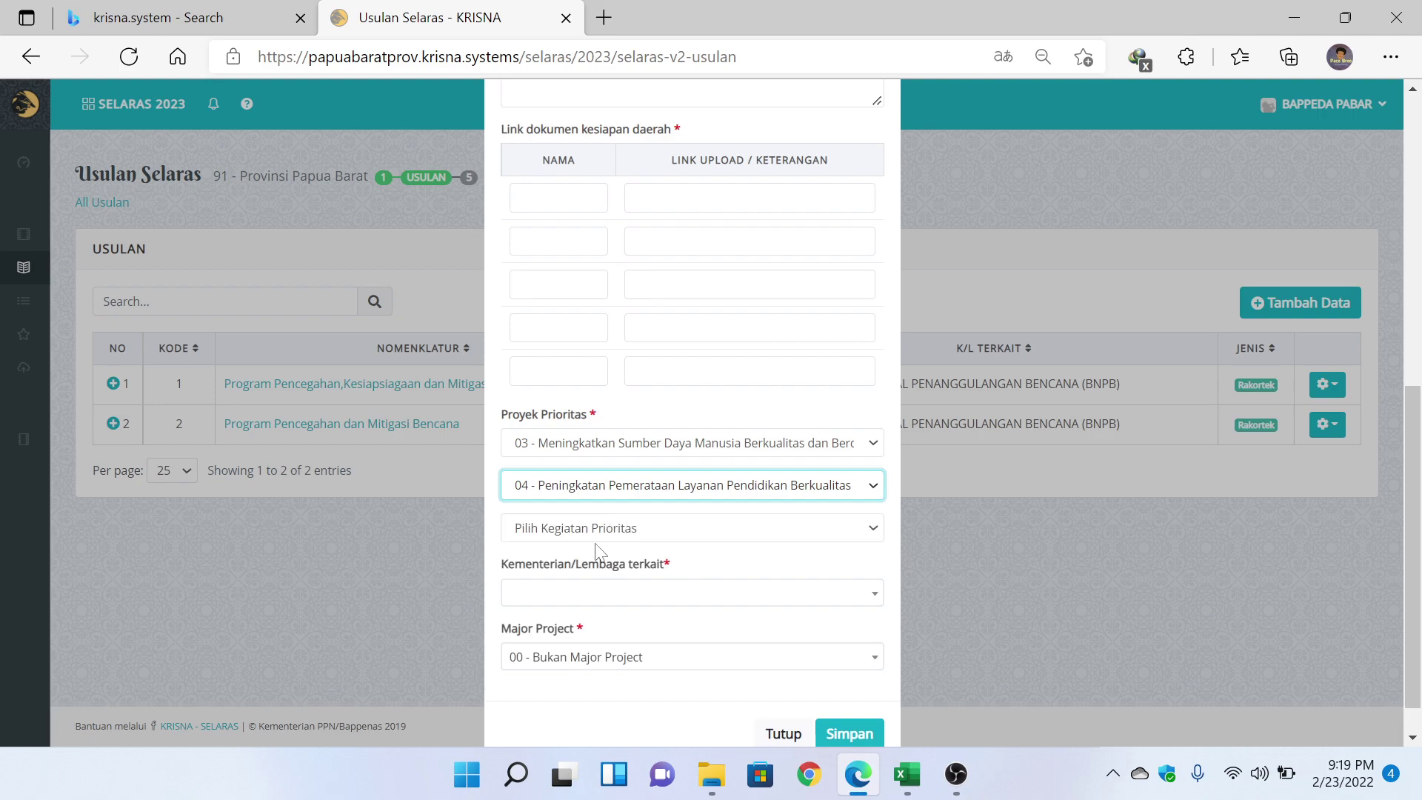
Choose Kegiatan Prioritas 02 - Afirmasi Akses dan Percepatan Wajib Belajar 12 Tahun and Proyek Prioritas 02 - Bantuan Pendidikan bagi Anak Kurang Mampu, Daerah Afirmasi, dan Berbakat.
click(637, 528)
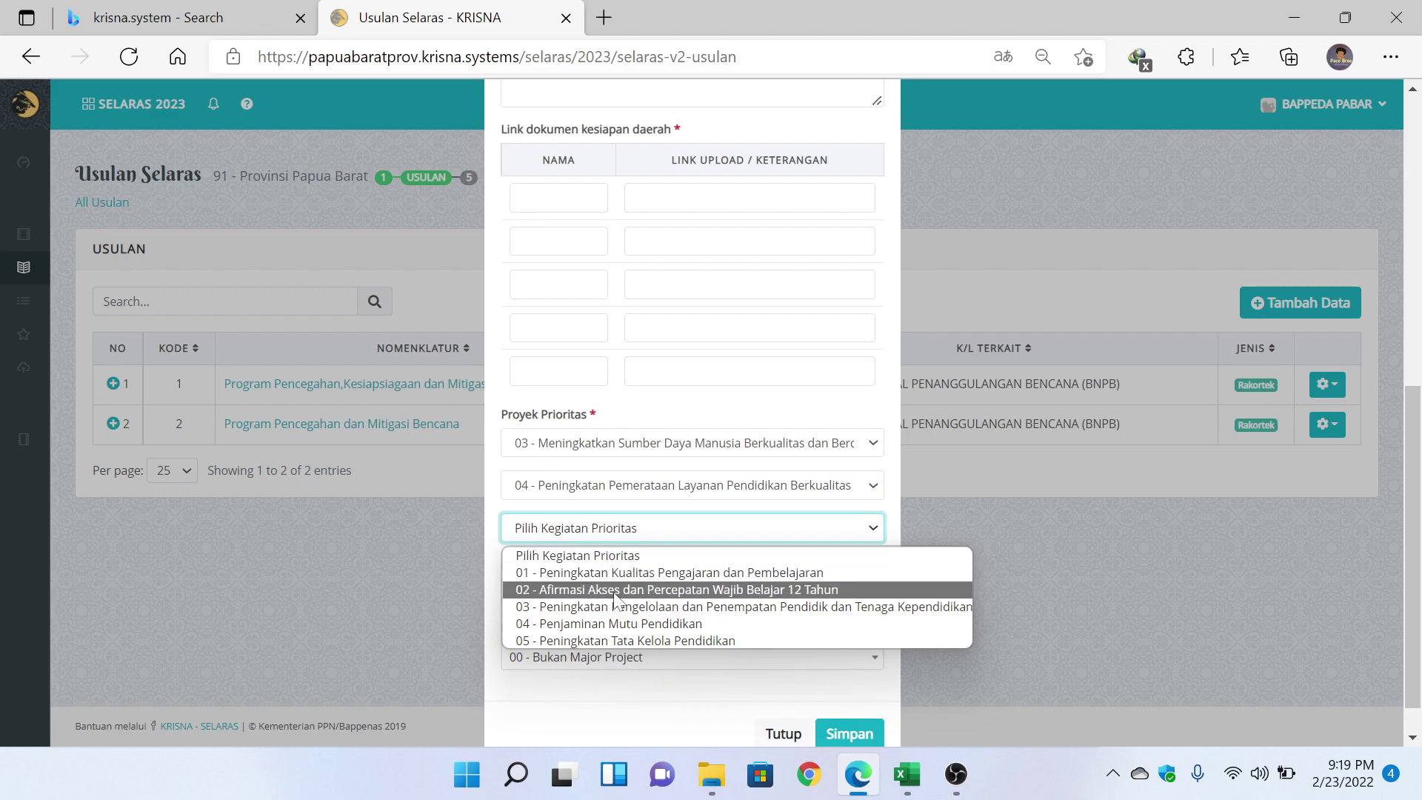
click(756, 591)
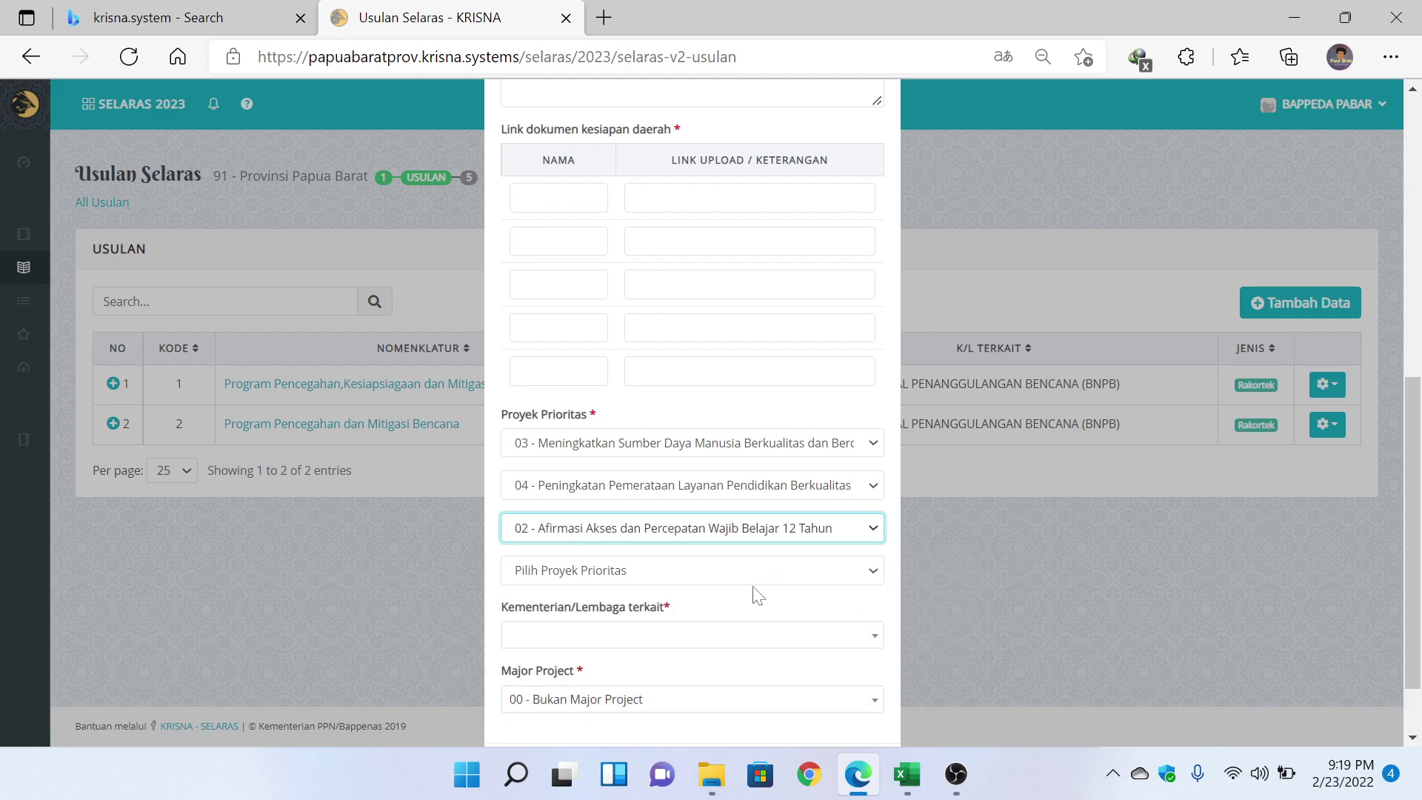
click(715, 574)
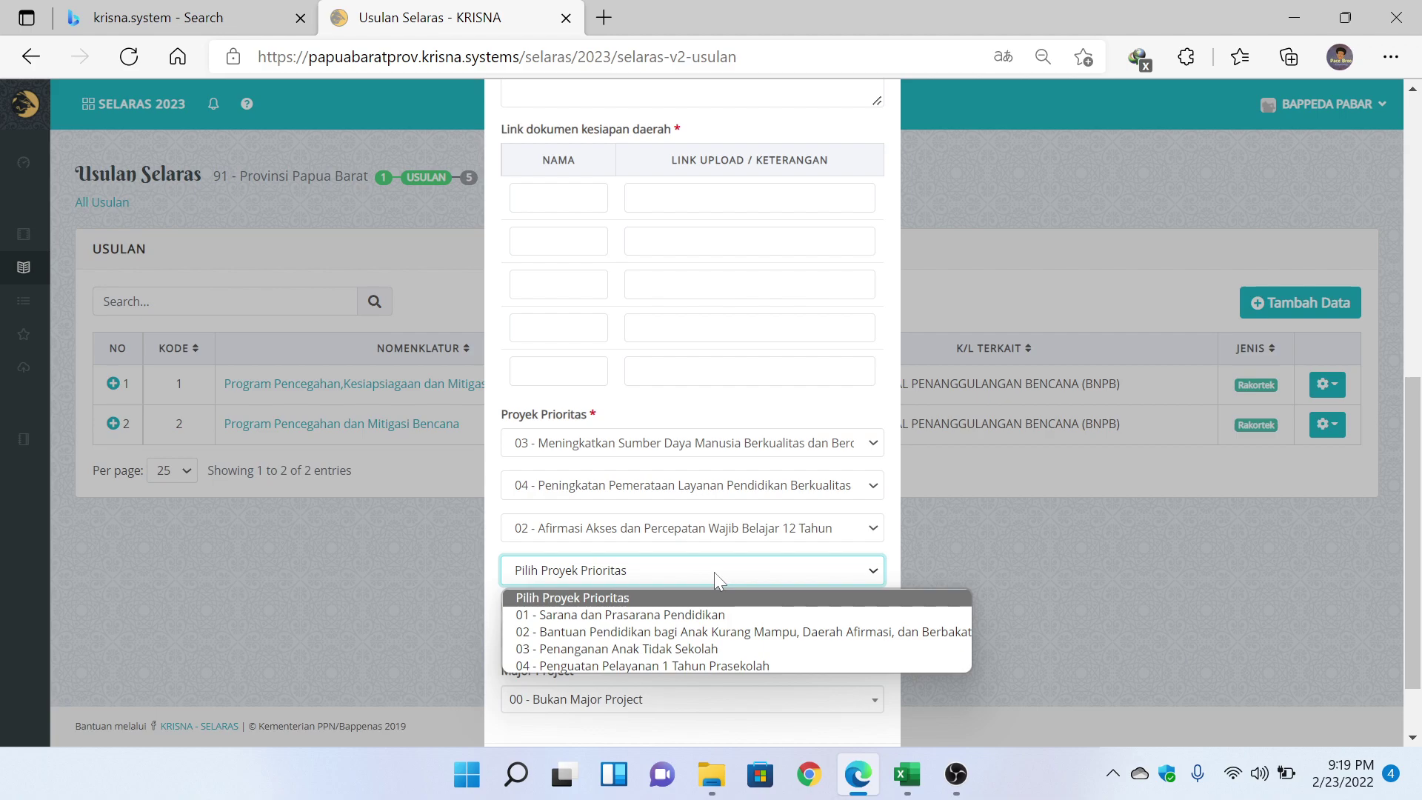
click(699, 633)
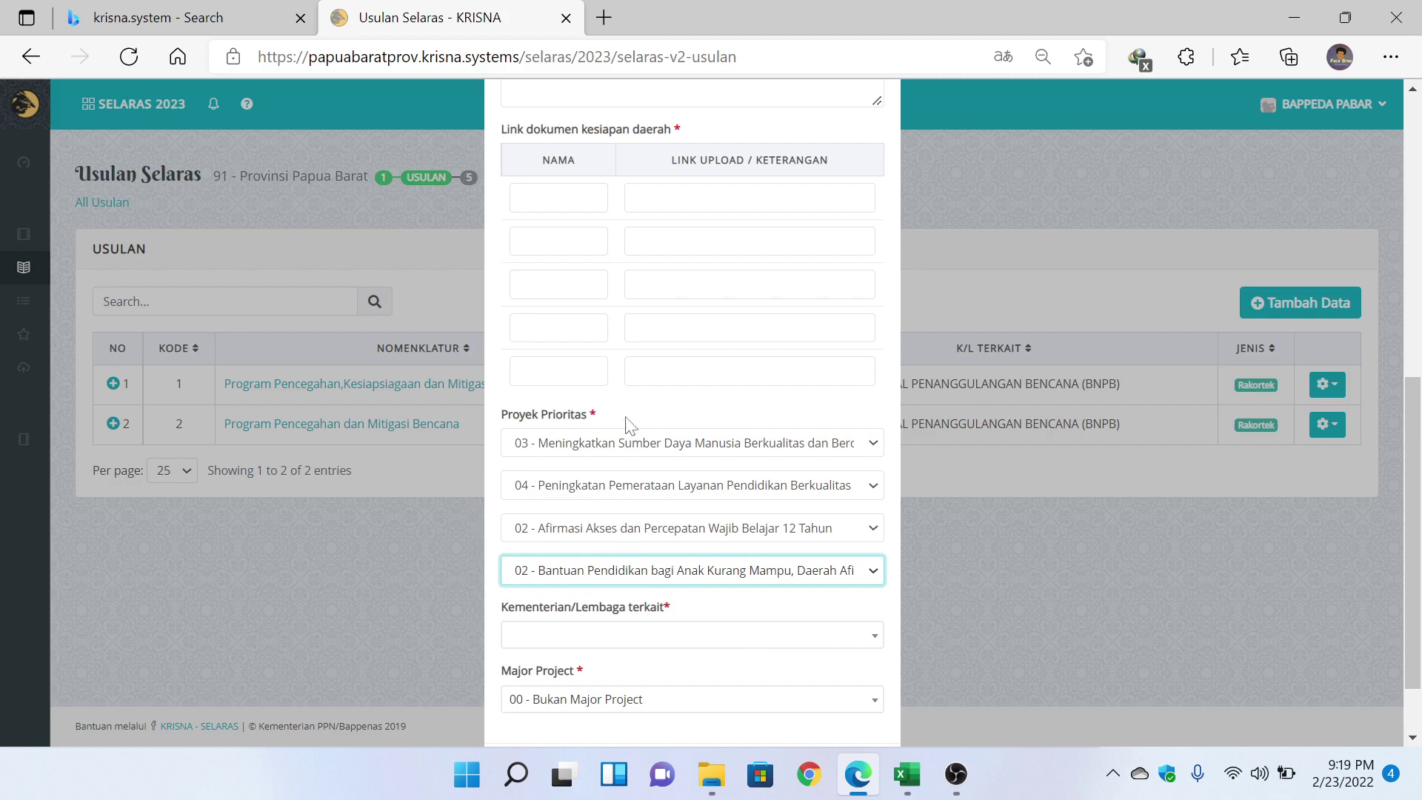
Check the Program Prioritas column of row 24 in the RO_Prioritas workbook in Excel, and return to the KRISNA form in Edge.
click(907, 774)
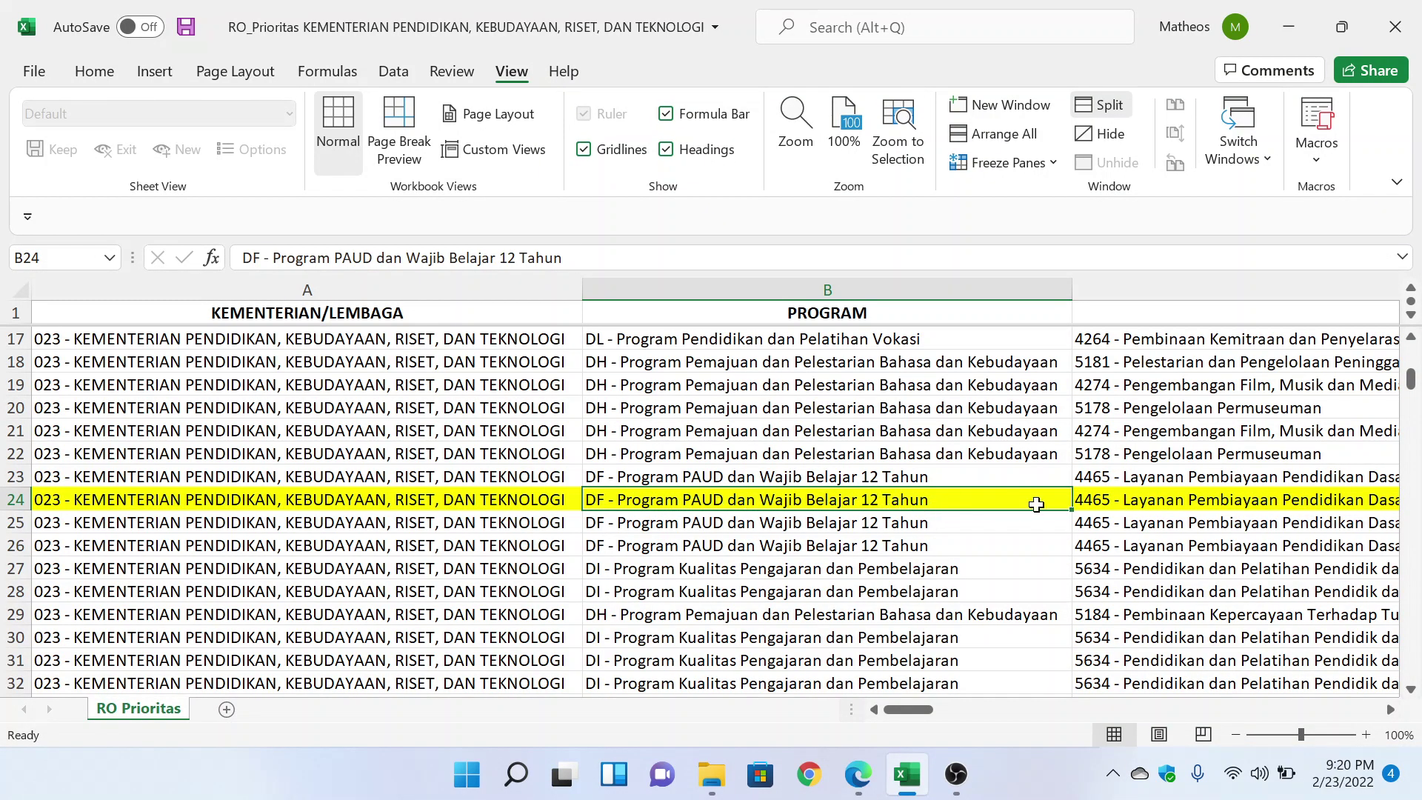
drag(913, 716, 1193, 691)
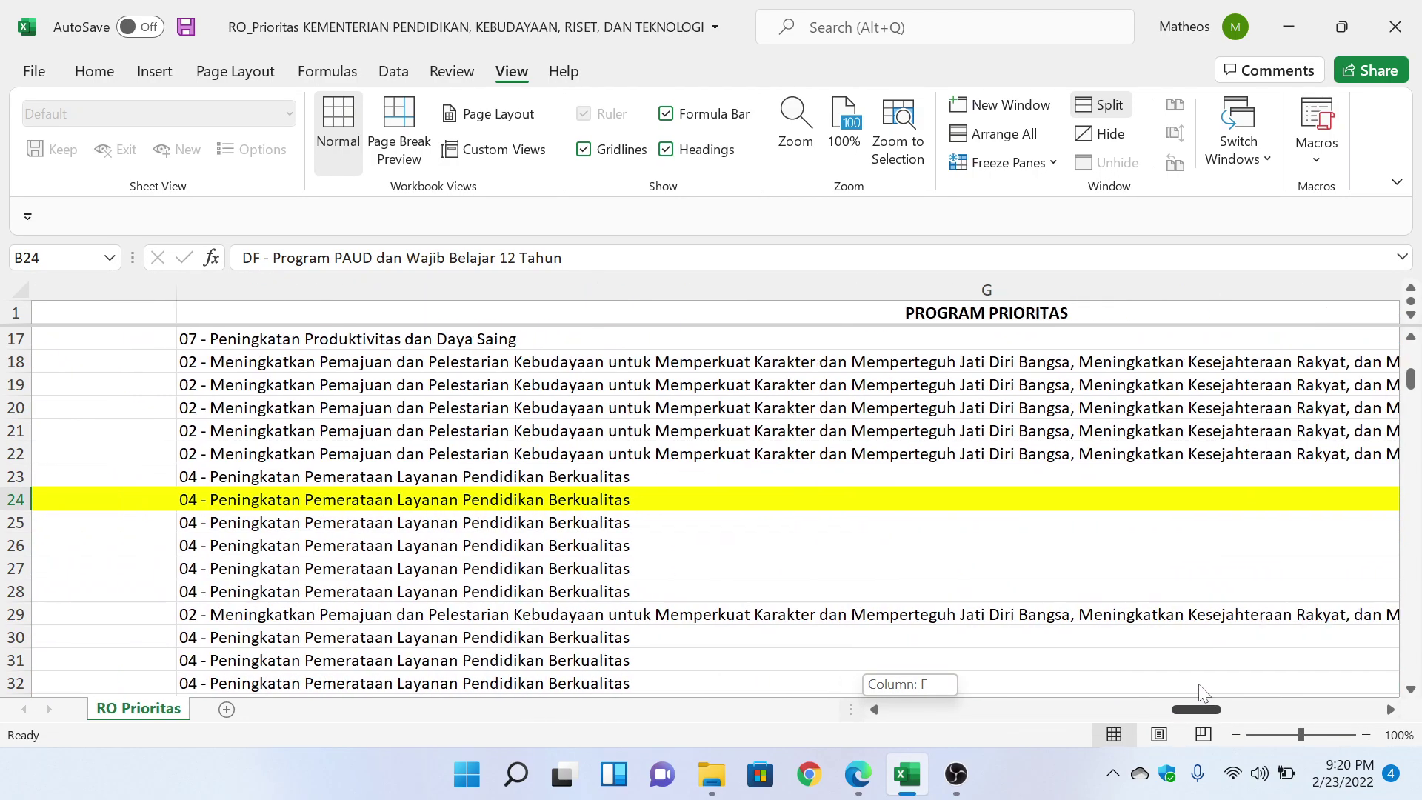
click(858, 774)
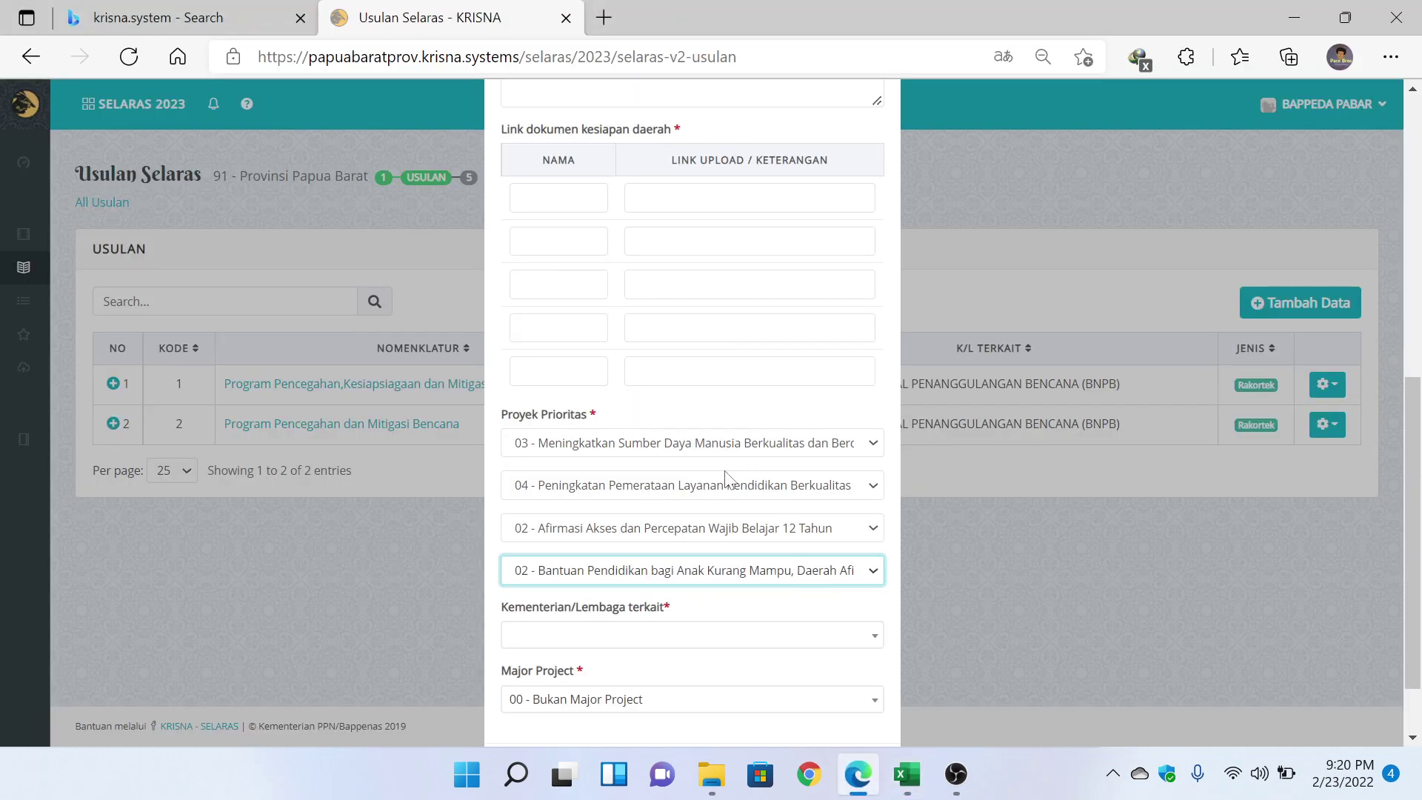
Find "pendi" in the Kementerian/Lembaga terkait list and select 023 - KEMENTERIAN PENDIDIKAN, KEBUDAYAAN, RISET, DAN TEKNOLOGI.
scroll(730, 482, down, 1)
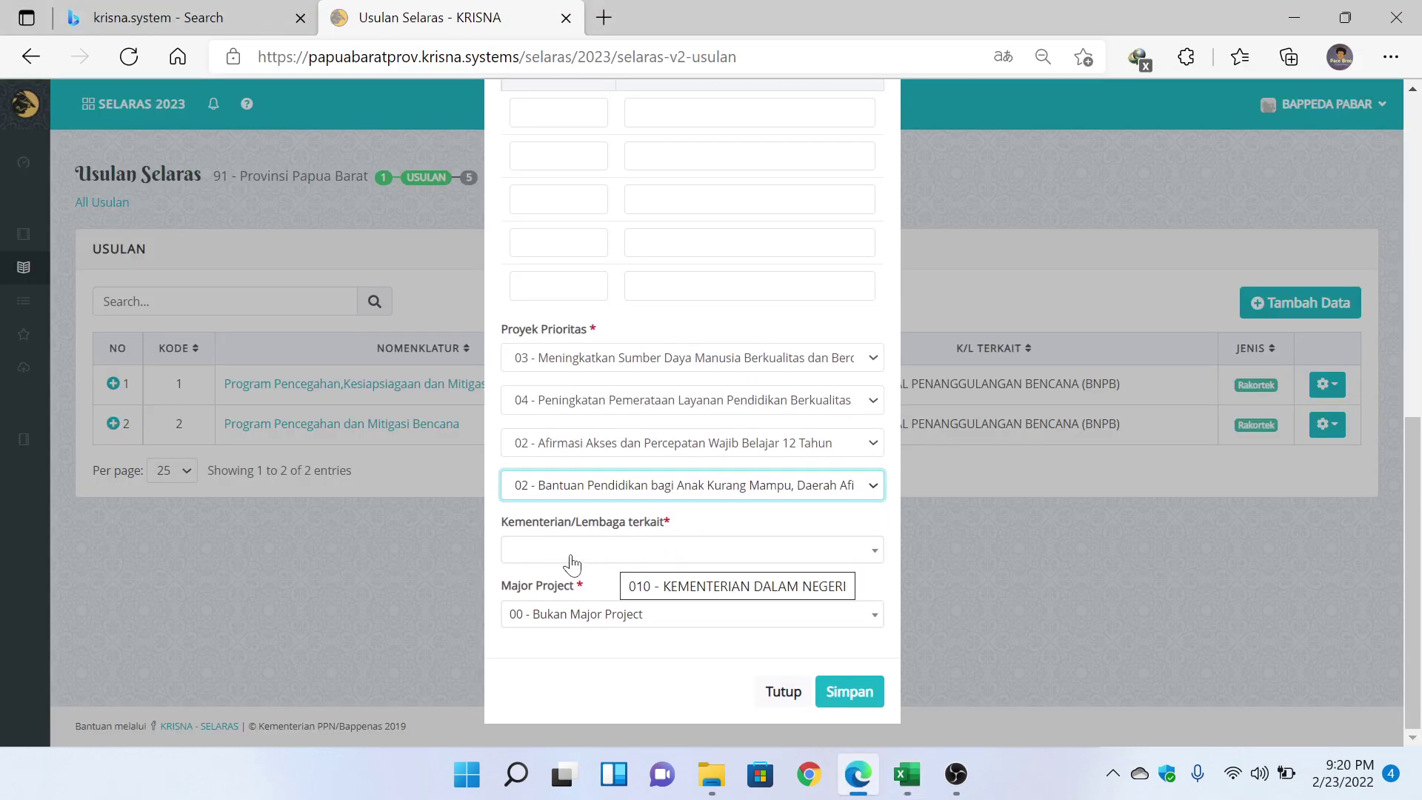
click(669, 560)
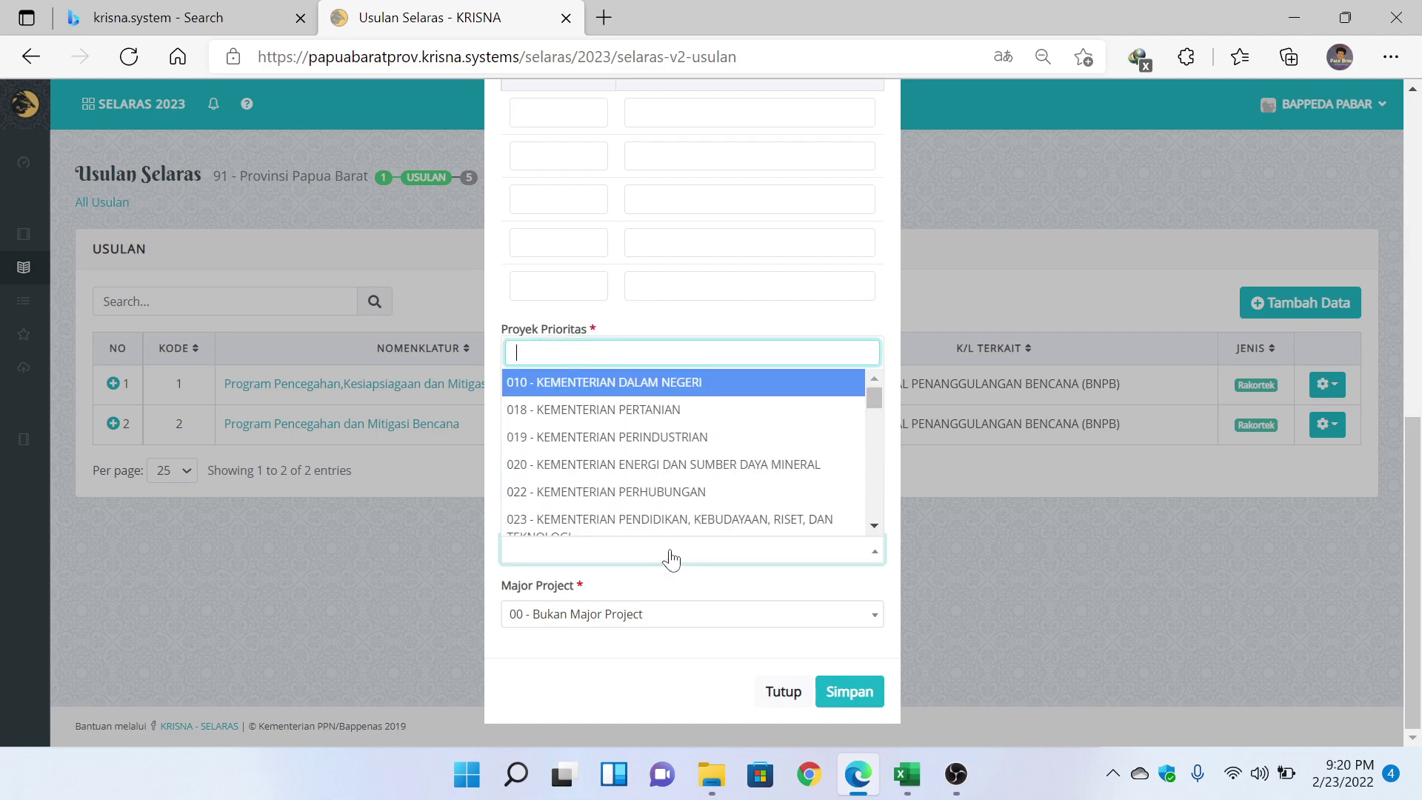
text(peni)
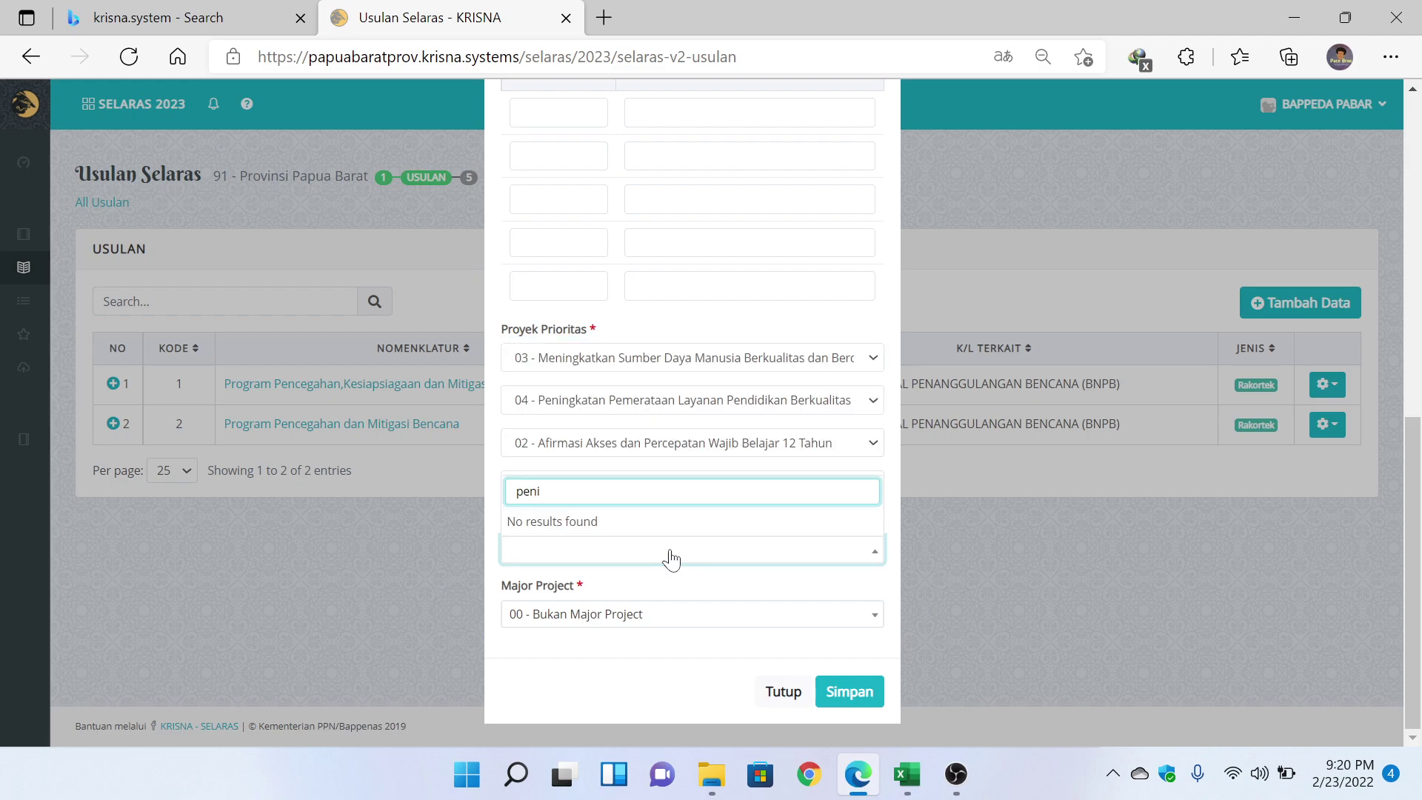
key(BackSpace)
text(di)
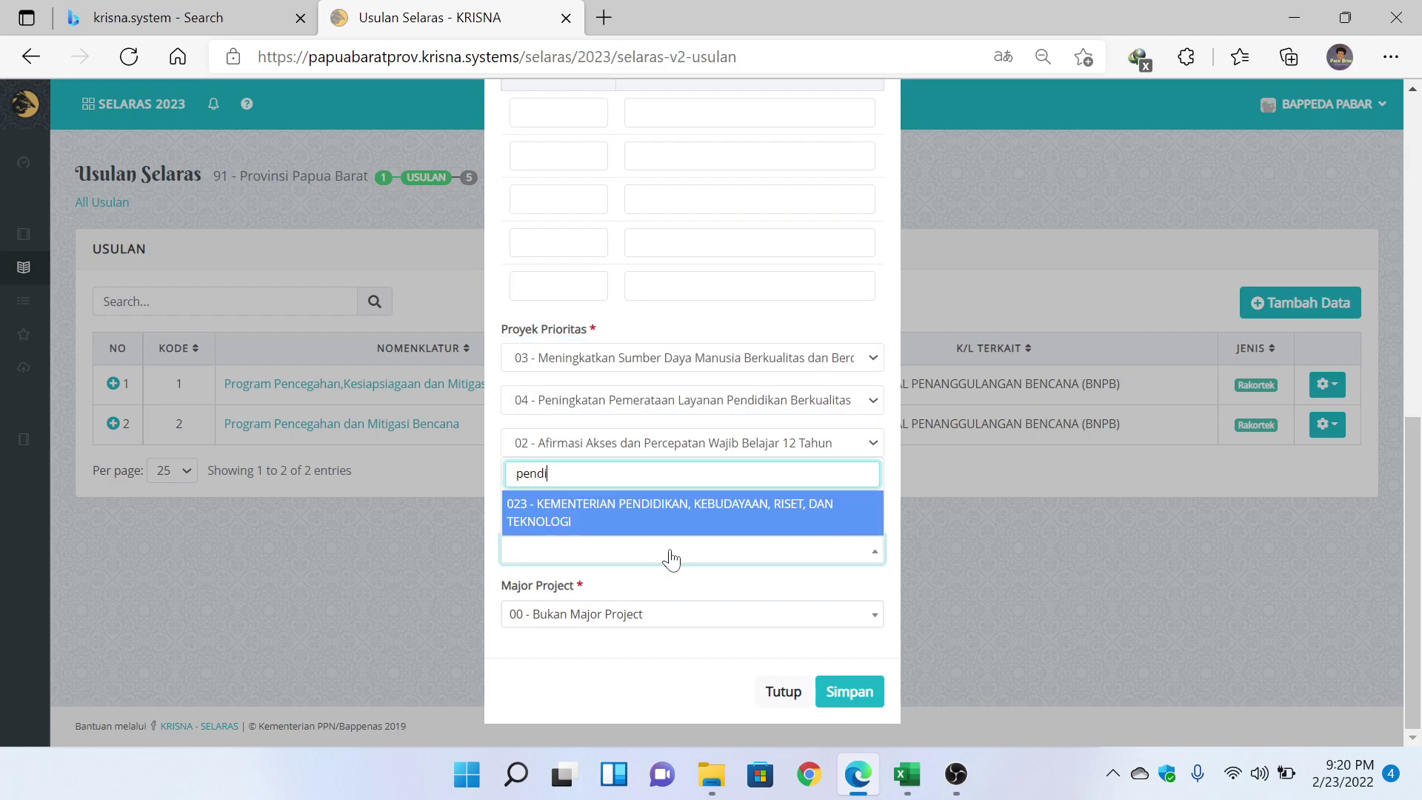
click(672, 511)
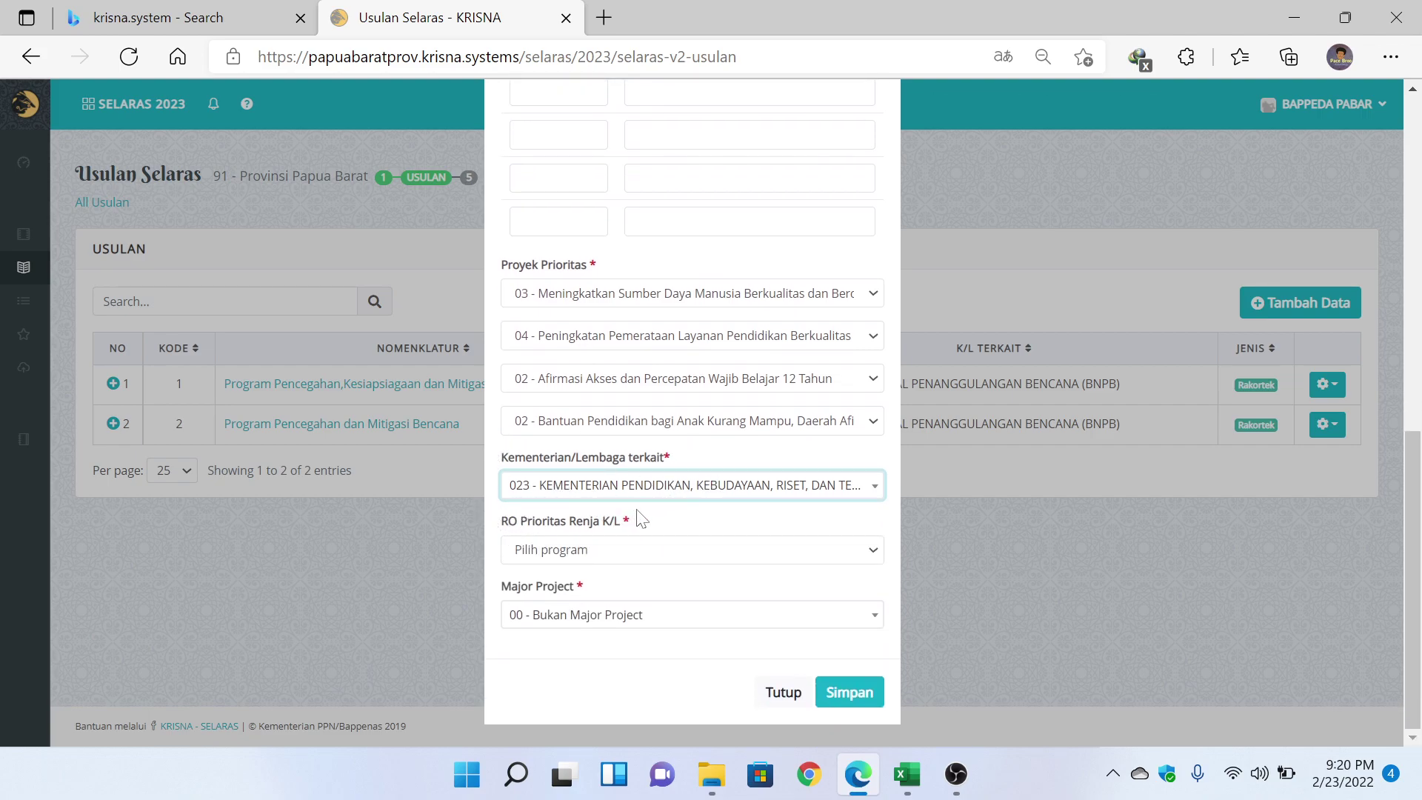
Set the RO Prioritas Renja K/L program to DF - Program PAUD dan Wajib Belajar 12 Tahun and kegiatan to 4465 - Layanan Pembiayaan Pendidikan Dasar Menengah.
click(633, 550)
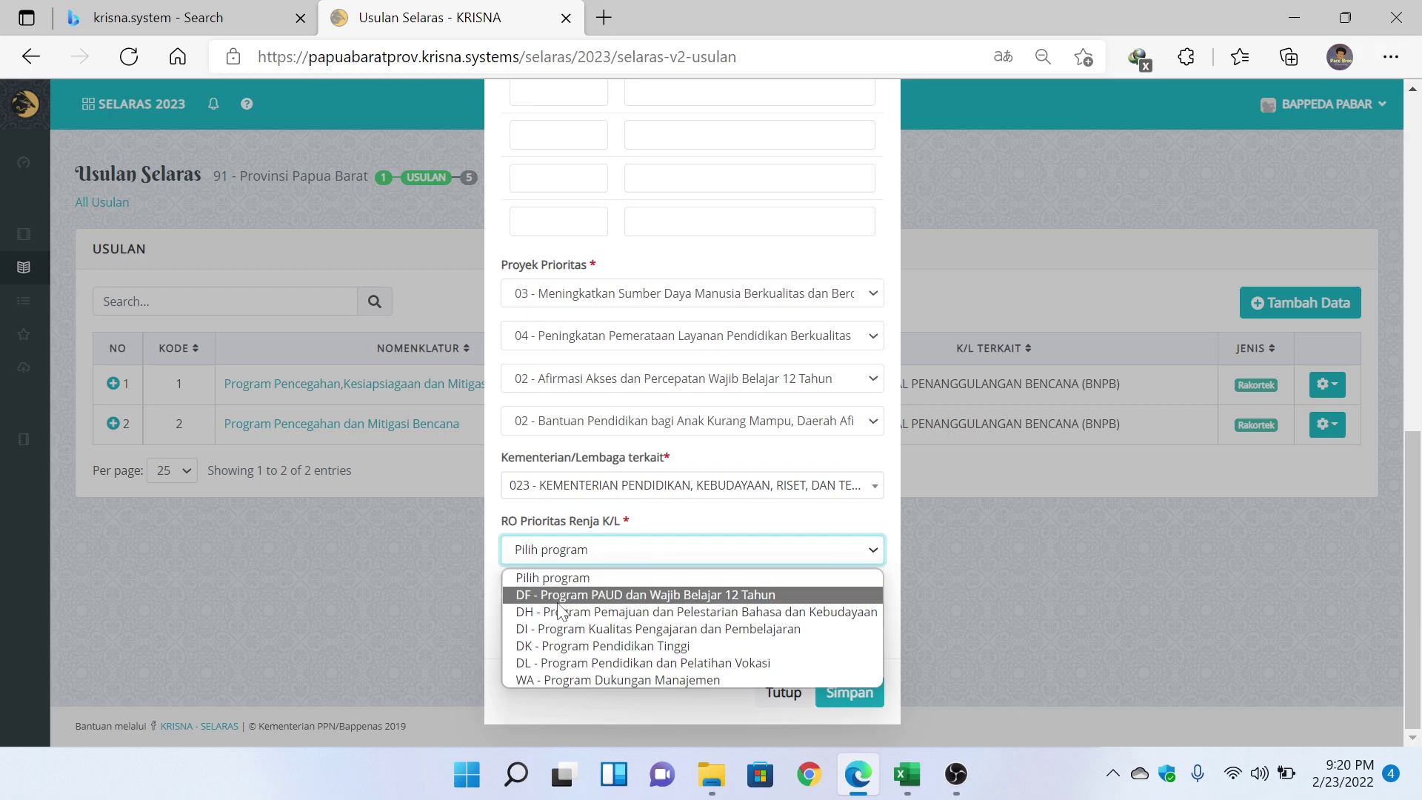
click(707, 597)
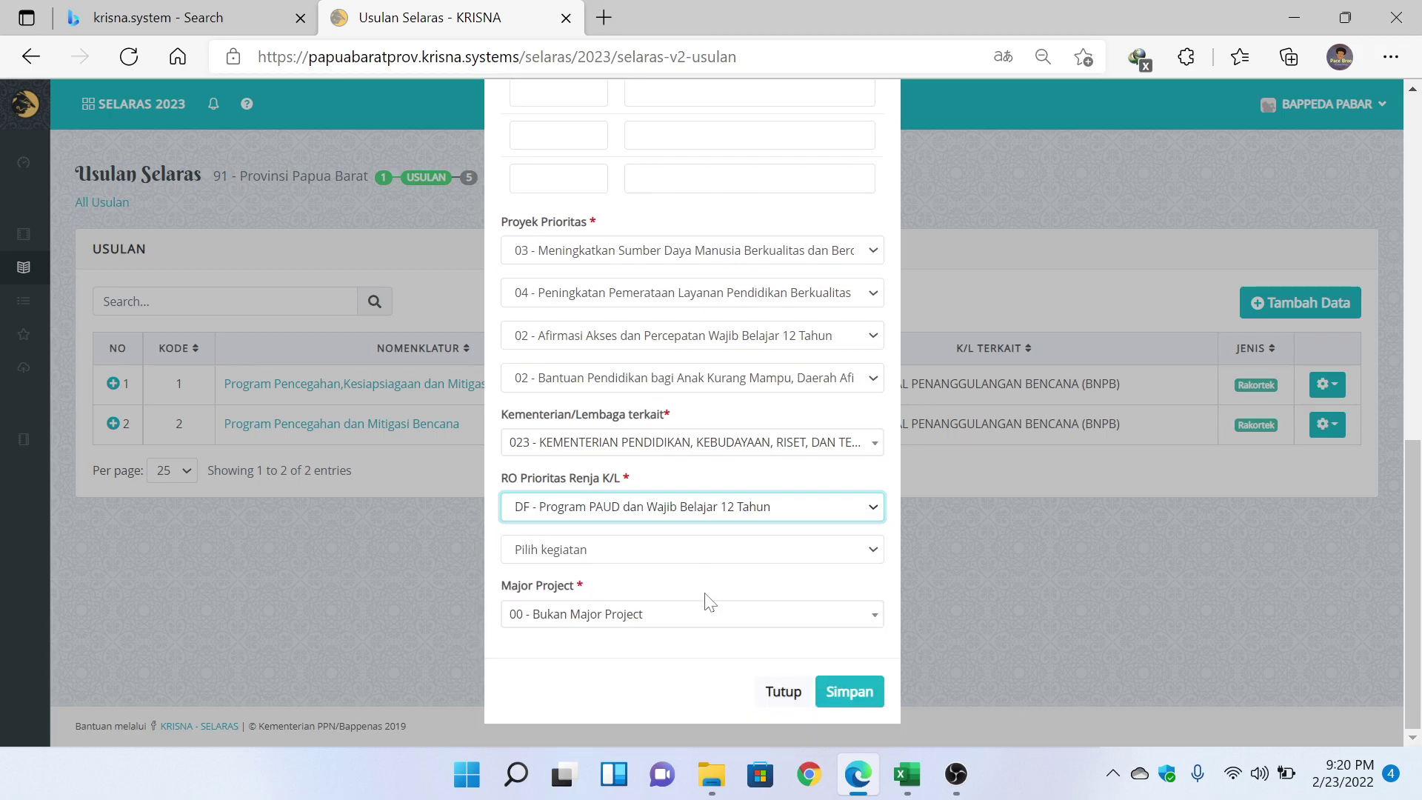
click(654, 552)
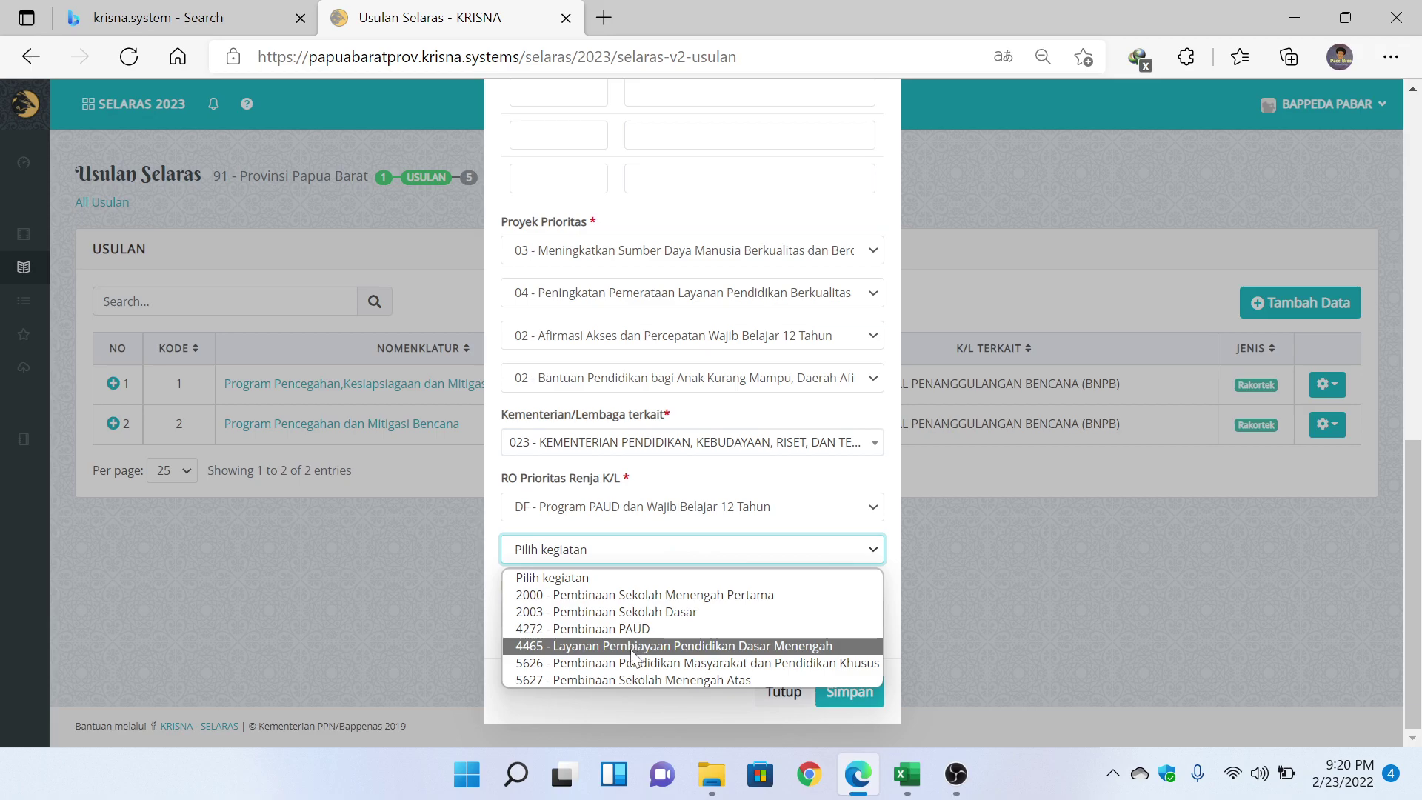
click(664, 647)
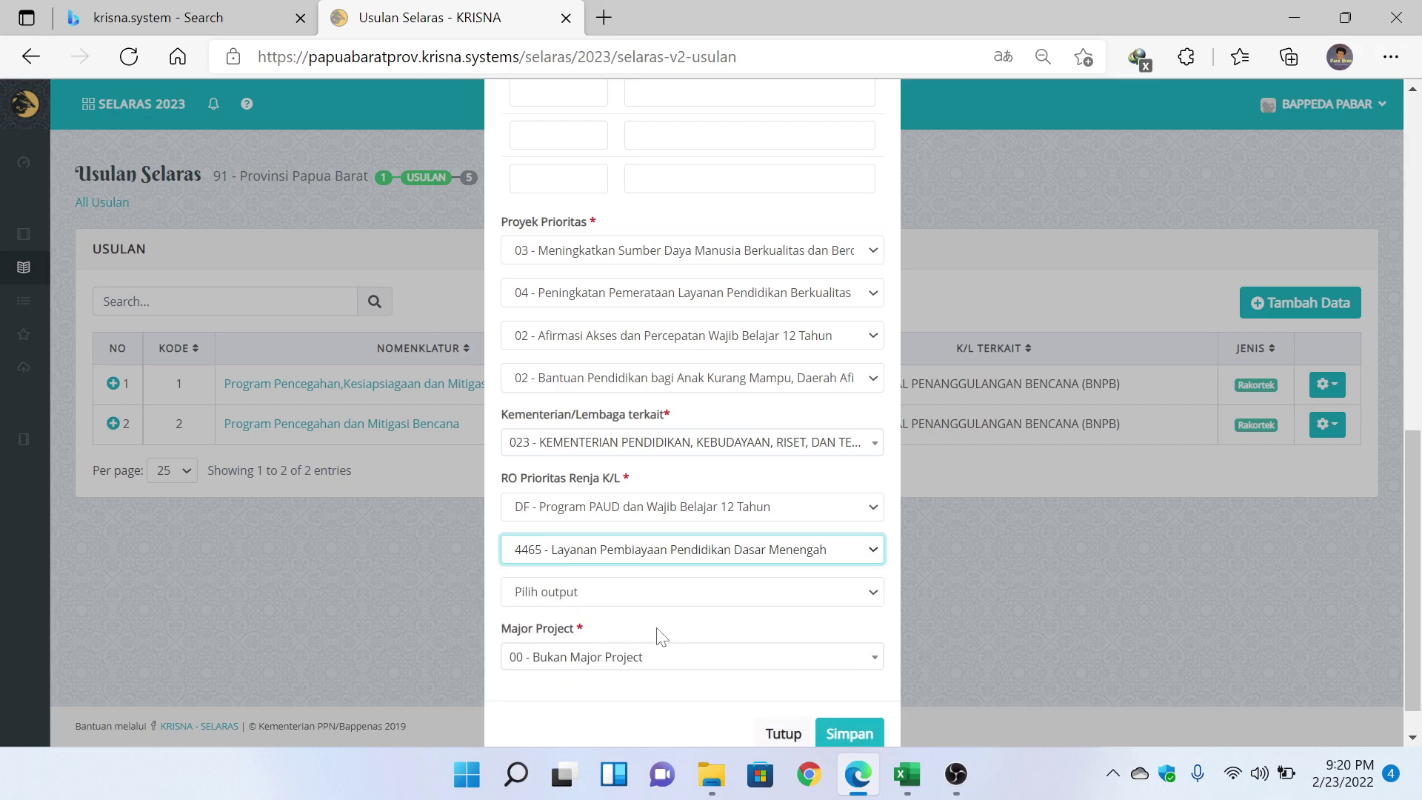
Choose output QEK - Bantuan Pendidikan Dasar dan Menengah and sub-output 002 - Siswa SMP/Paket B Yang Mendapatkan Program Indonesia Pintar.
click(630, 591)
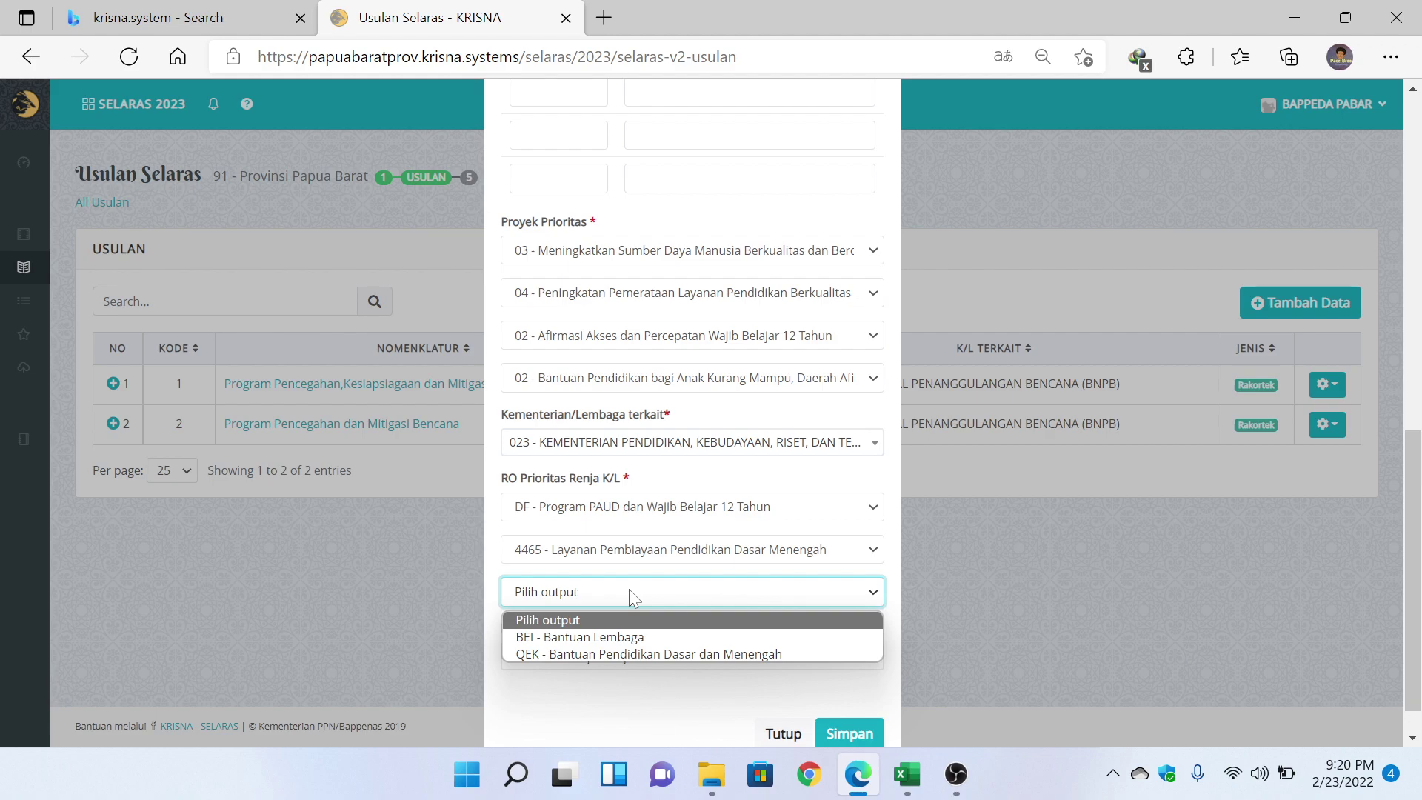
click(624, 653)
scroll(625, 660, down, 1)
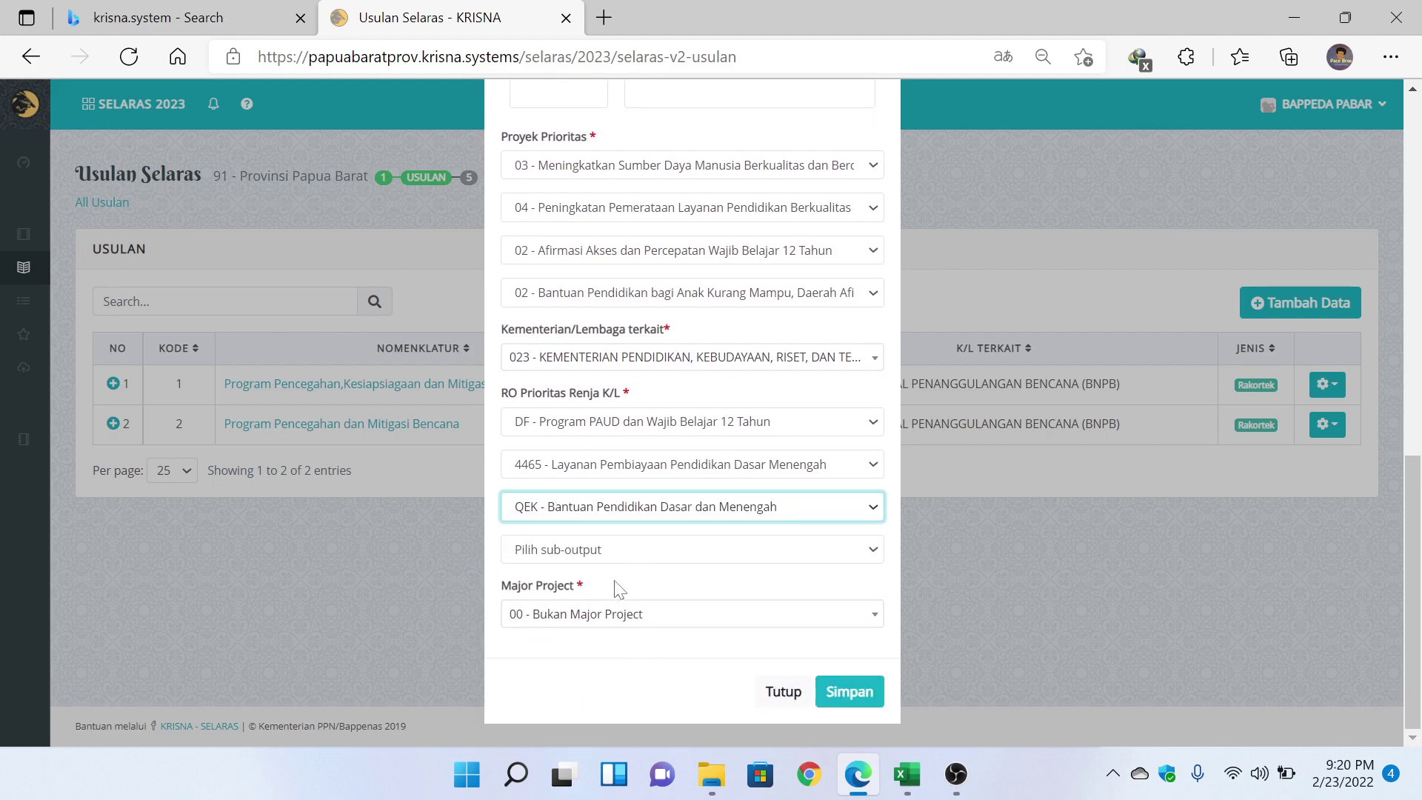
click(634, 549)
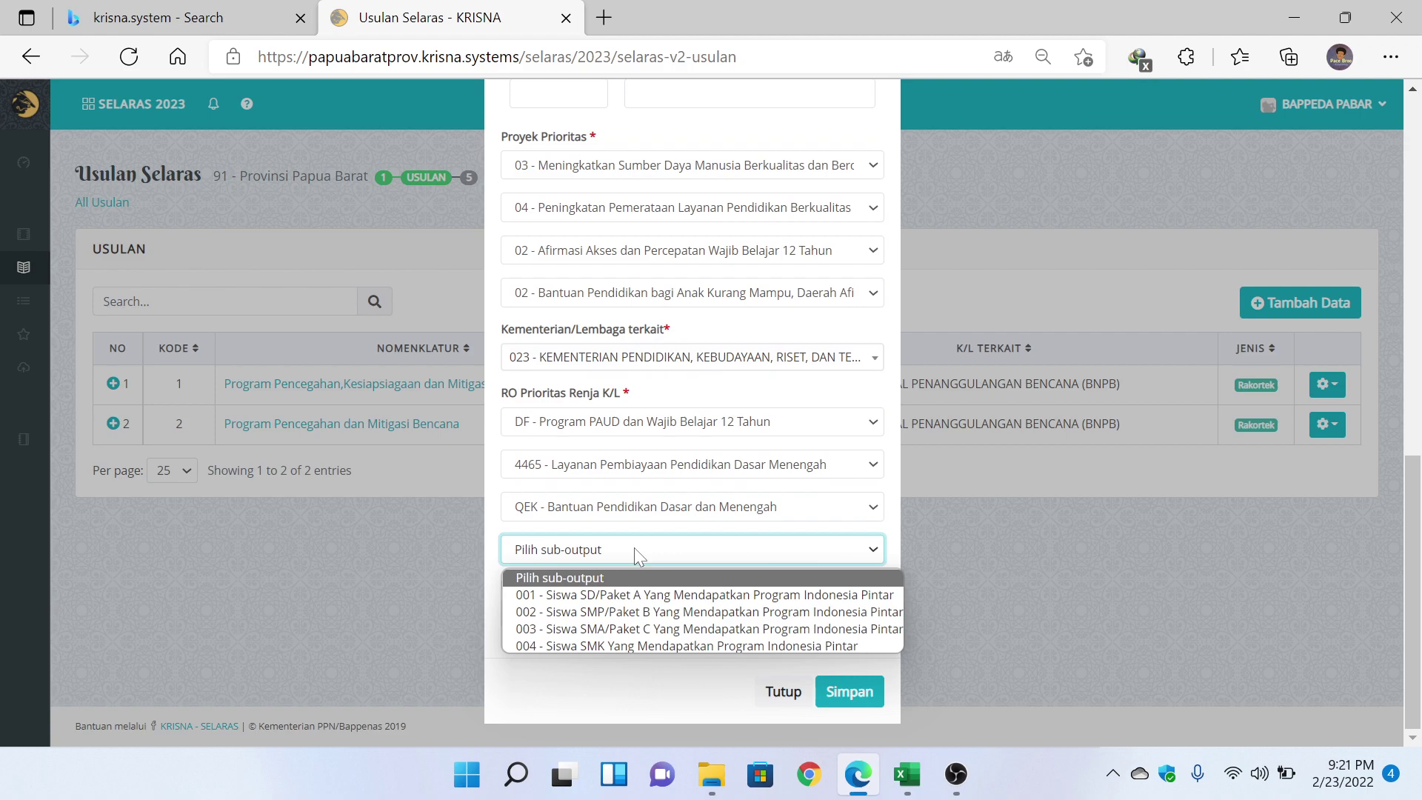
click(649, 614)
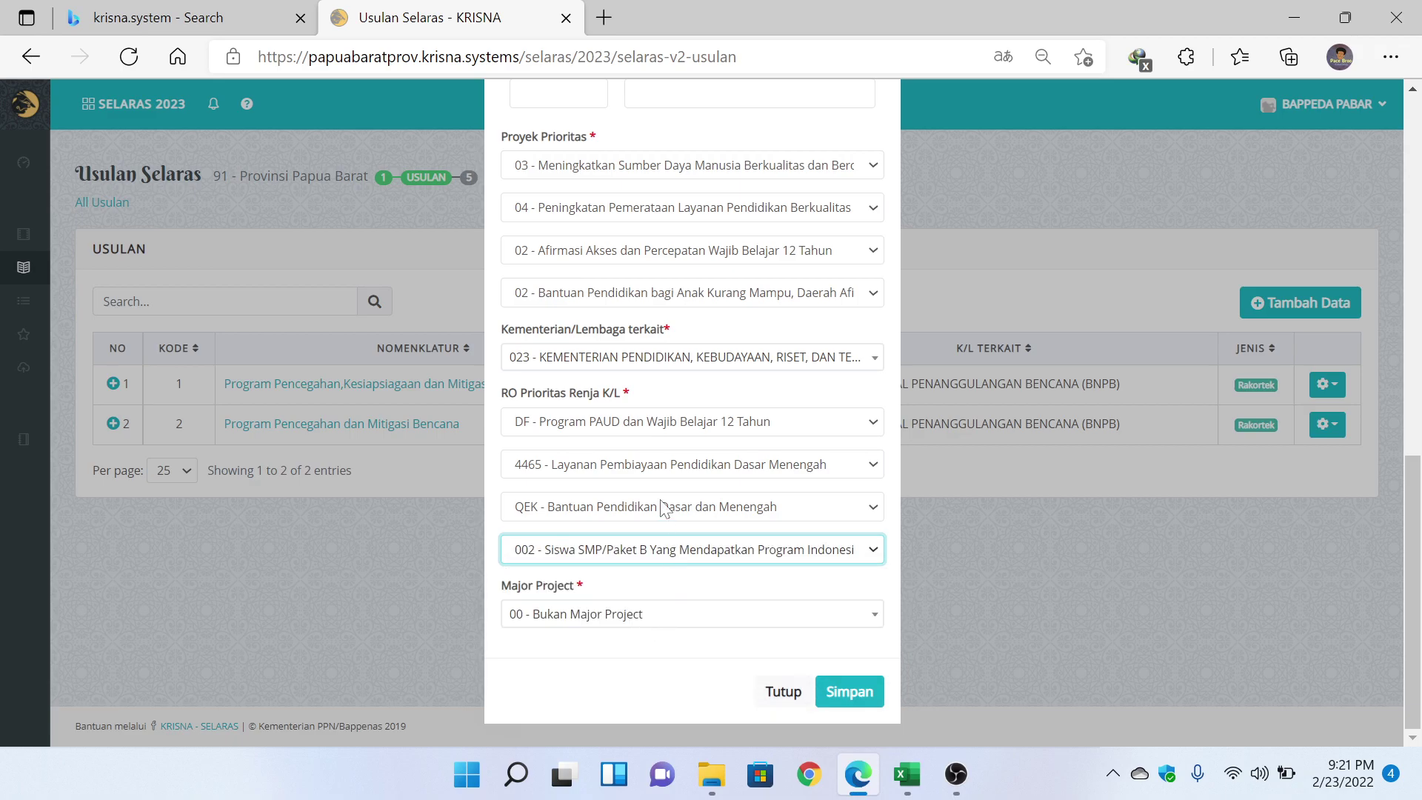
Look through the Major Project options and keep 00 - Bukan Major Project.
click(619, 622)
click(619, 622)
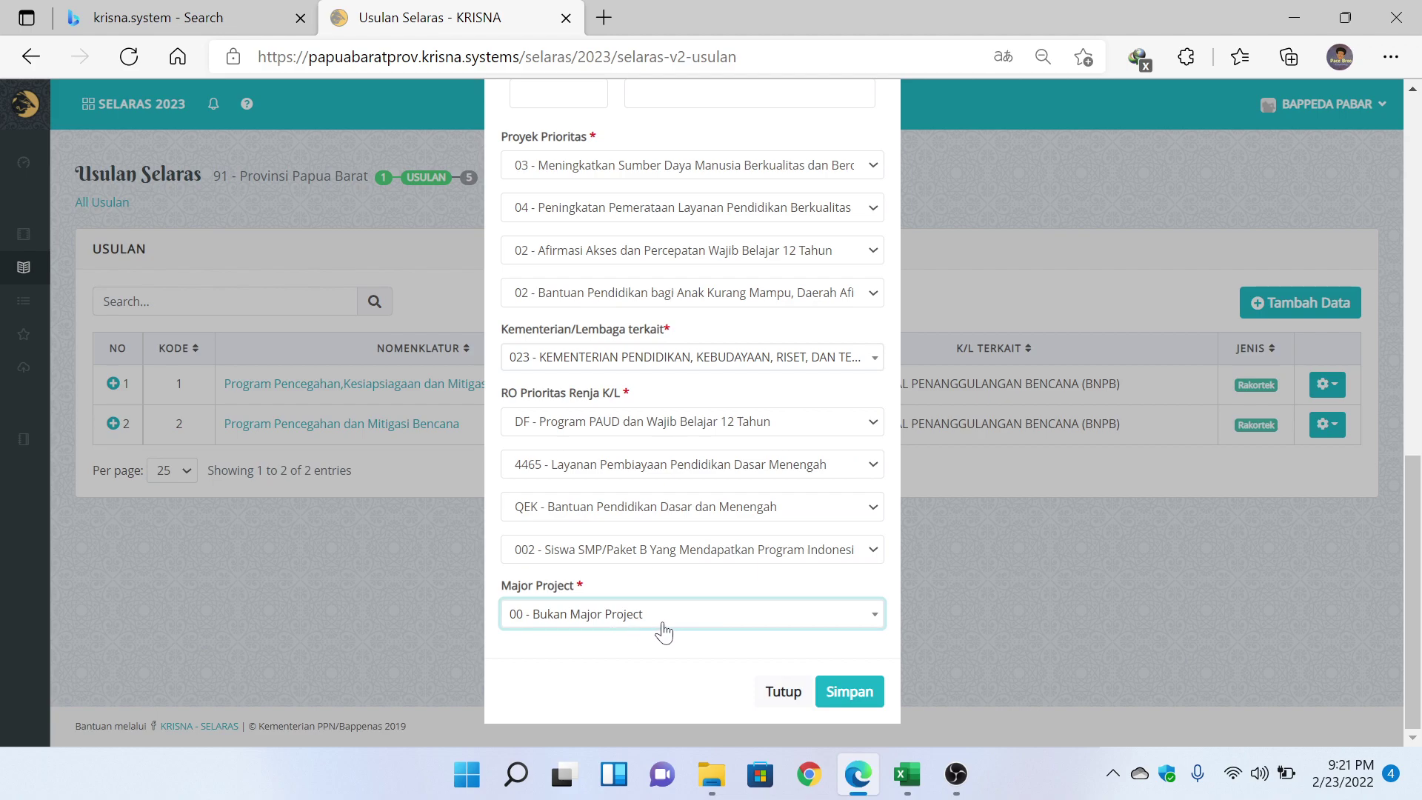
click(648, 620)
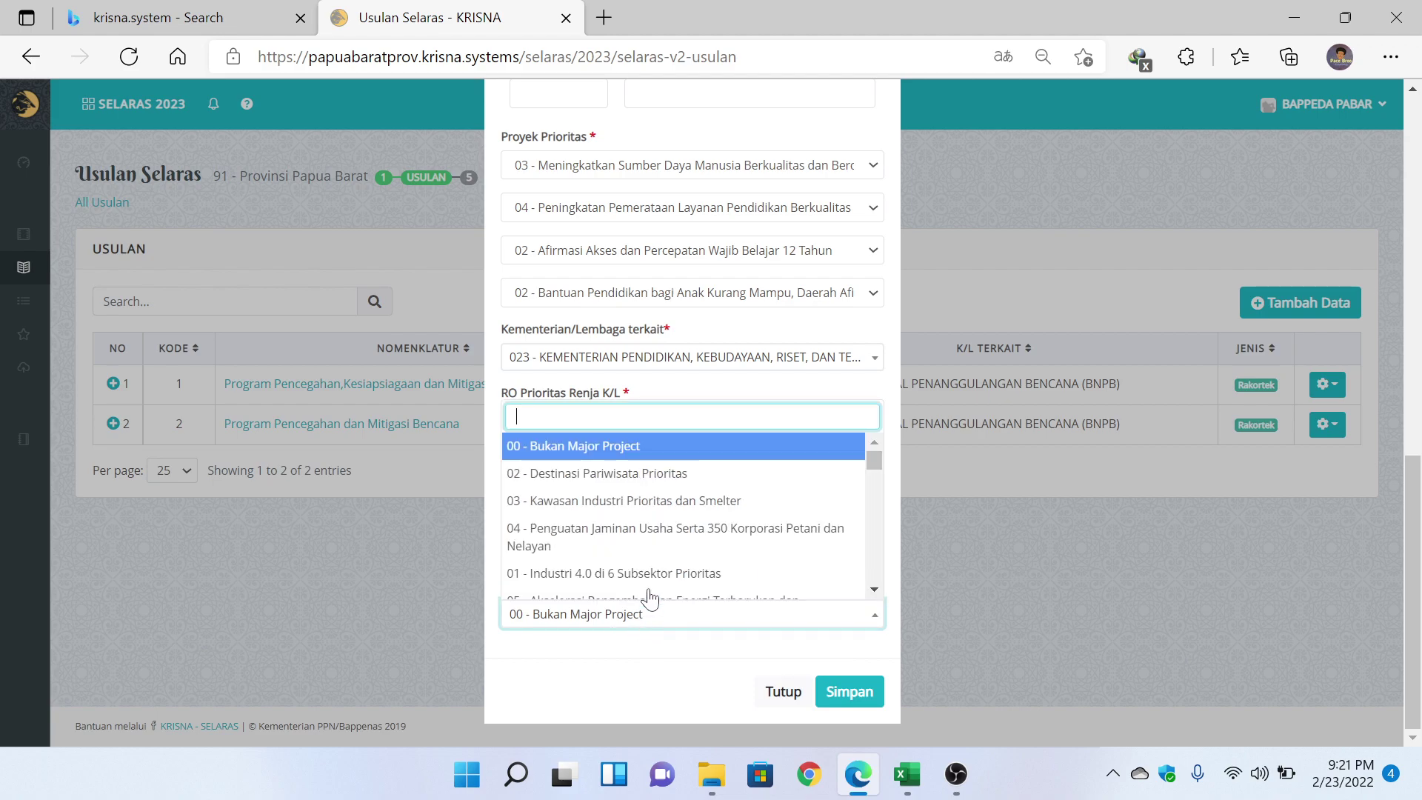
mouse_move(874, 463)
mouse_down()
mouse_move(865, 532)
mouse_move(868, 453)
mouse_up()
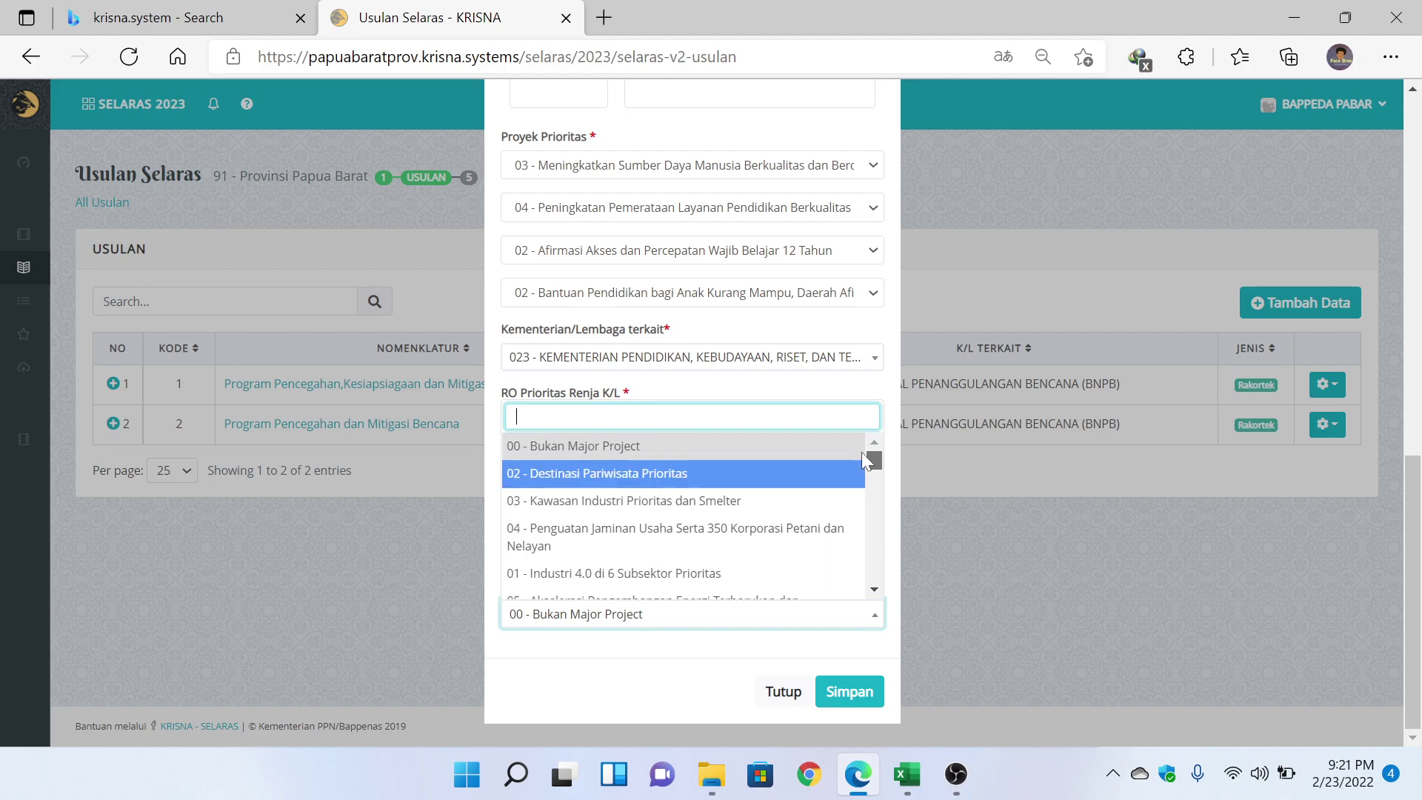
click(663, 675)
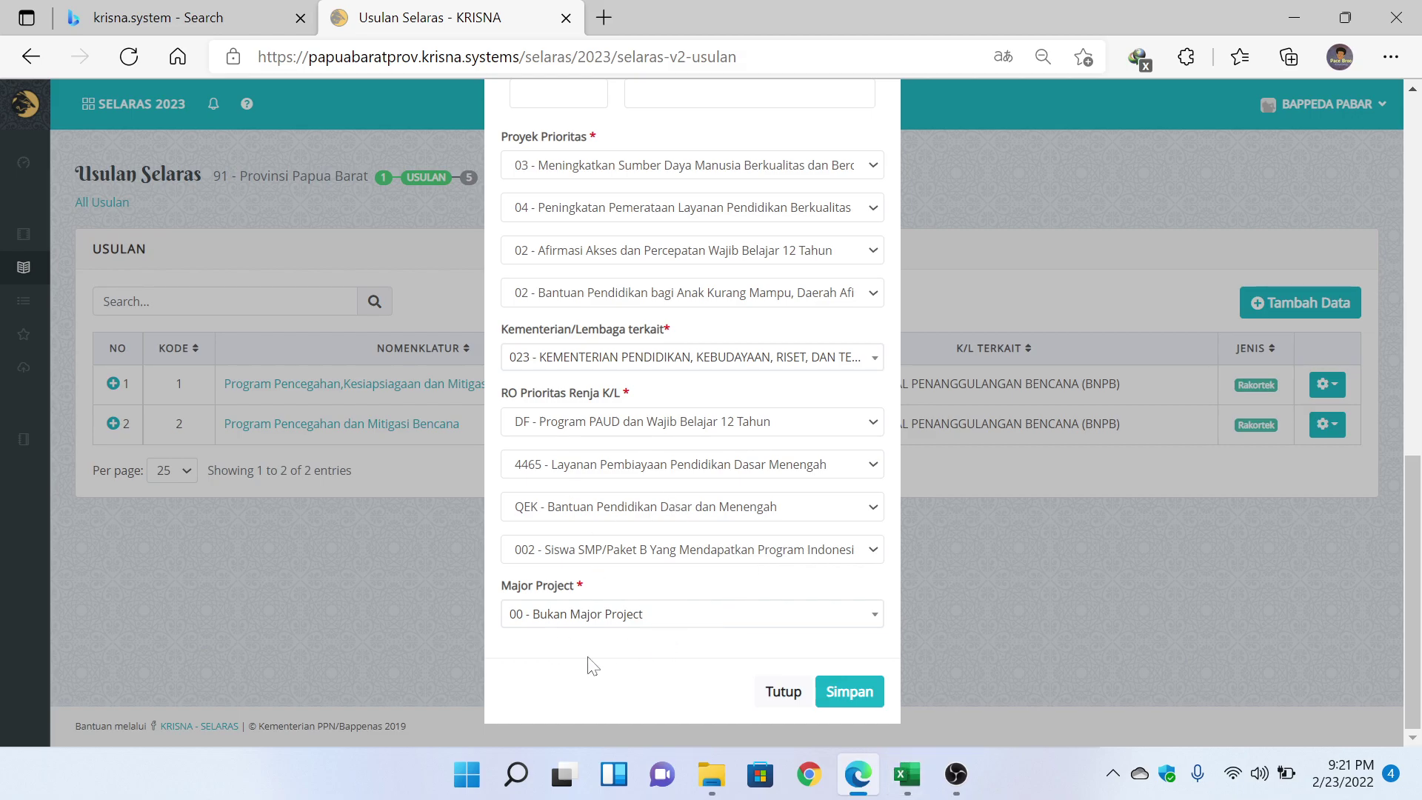
Check the Major Project column of row 24 in the RO_Prioritas workbook in Excel, and return to the KRISNA form in Edge.
click(908, 774)
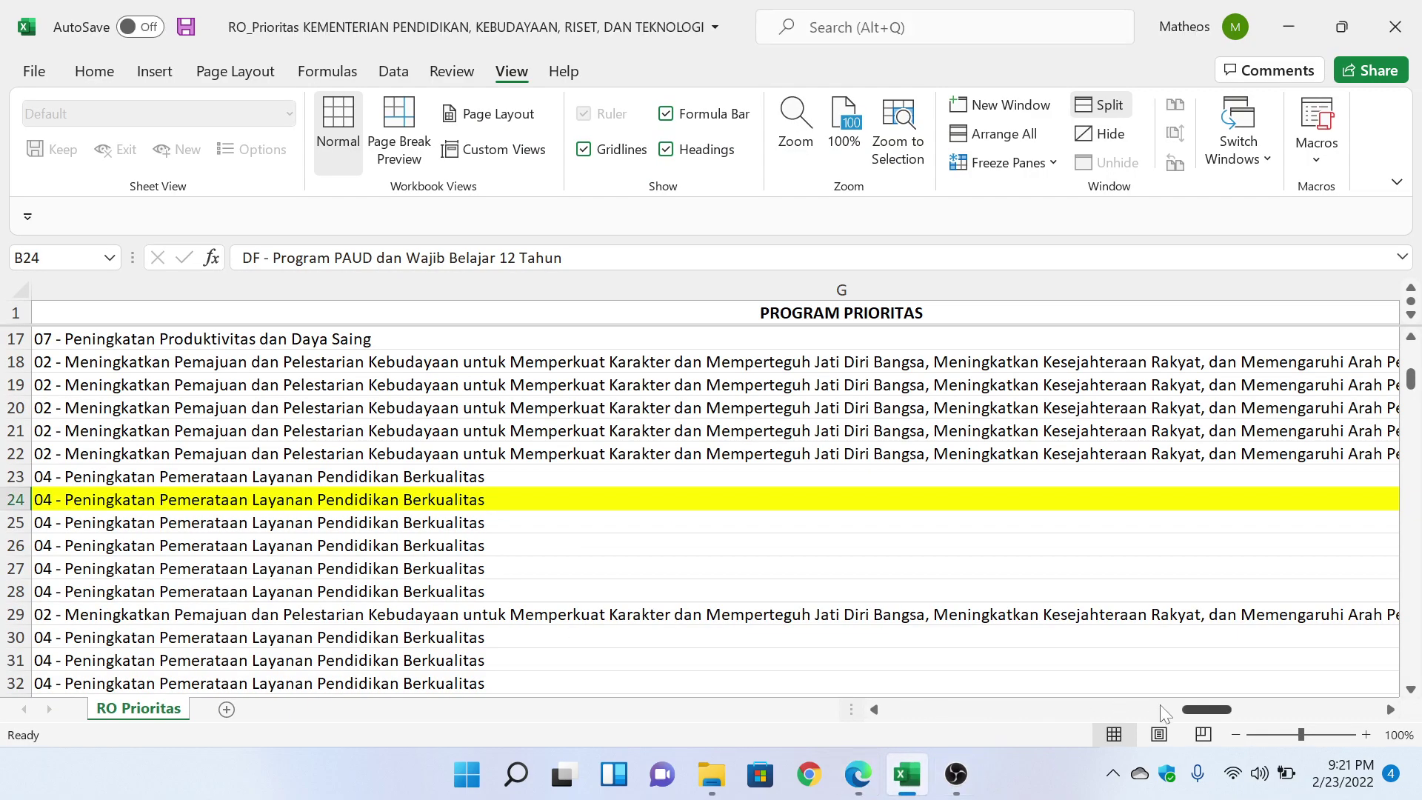
scroll(1321, 702, right, 5)
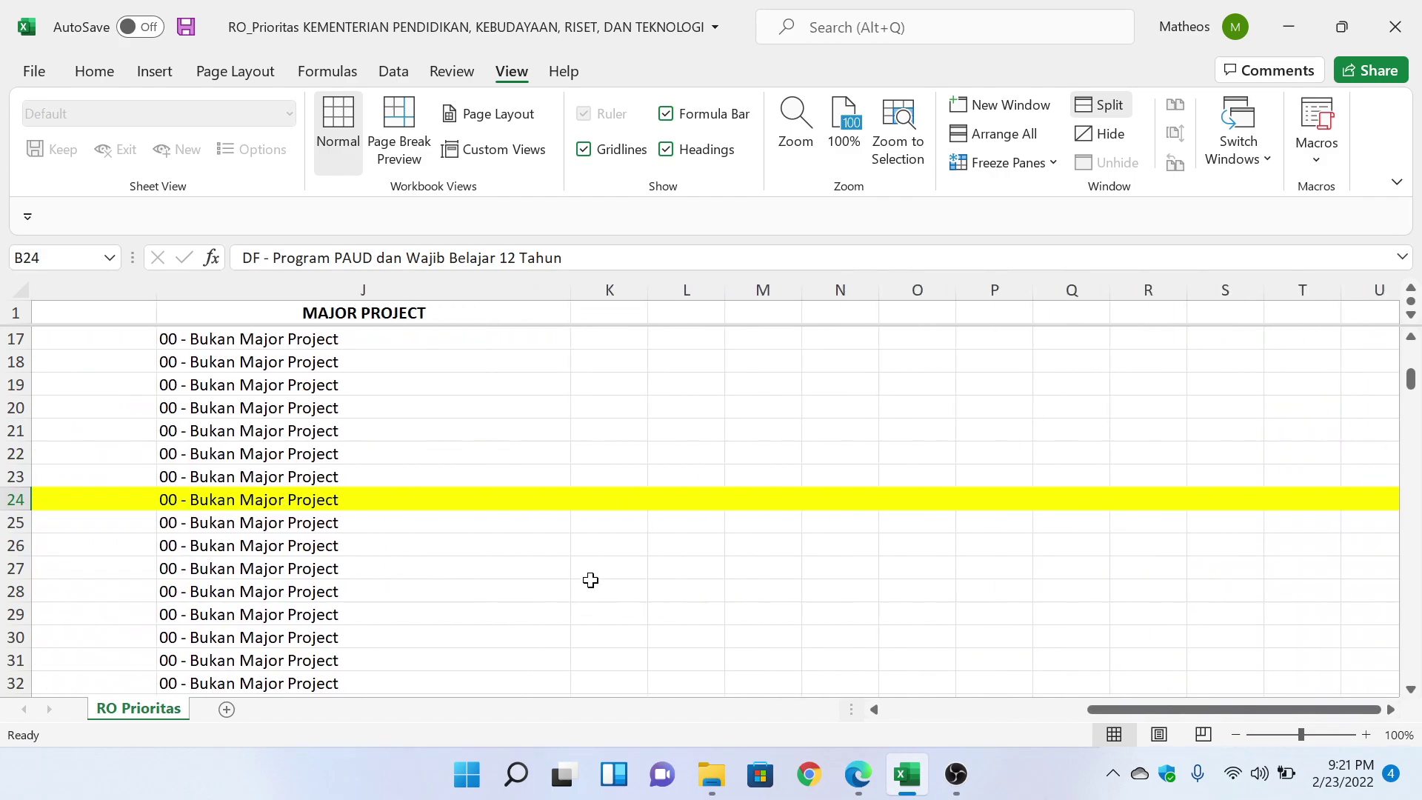
click(204, 509)
drag(1086, 709, 932, 717)
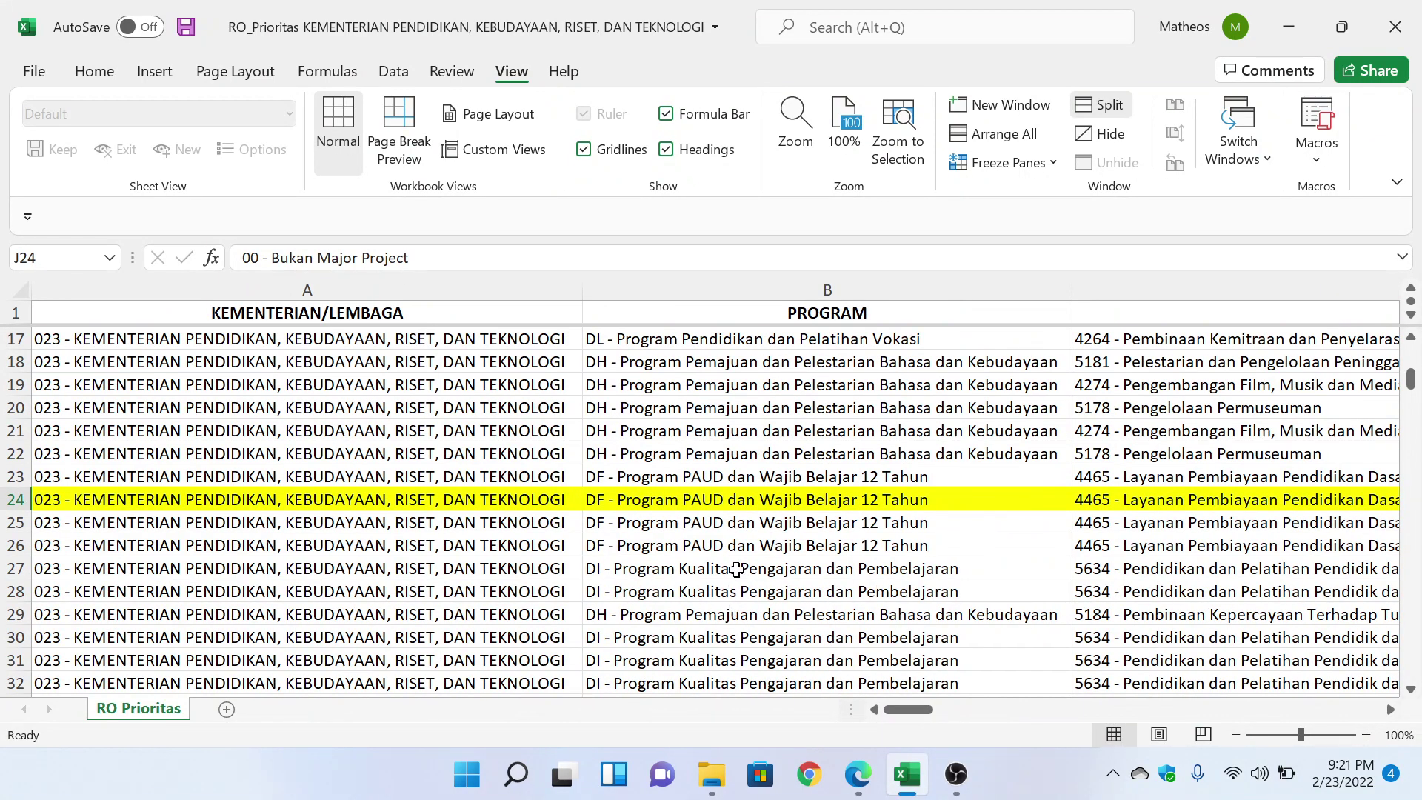
click(1292, 31)
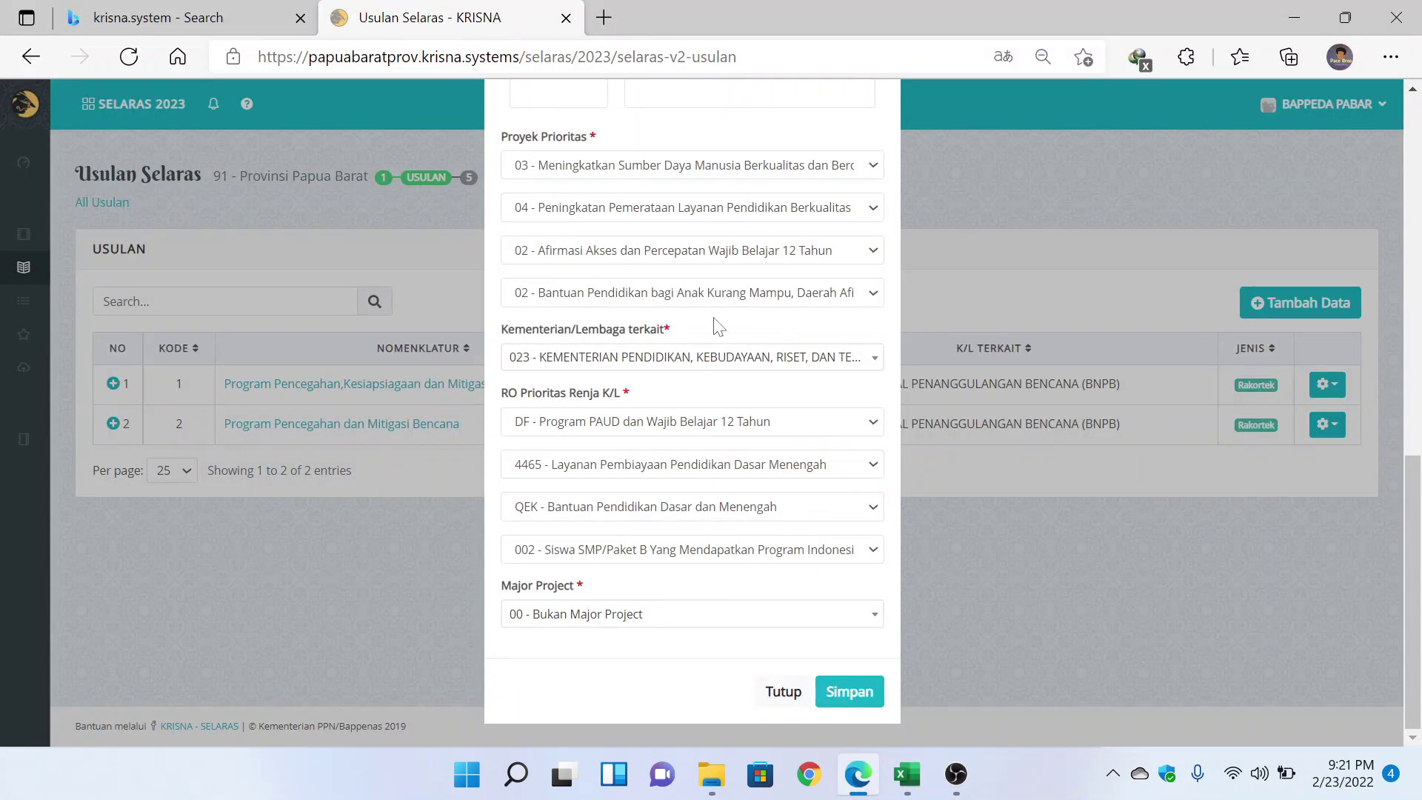
Enter Kode 3 and the Nomenklatur "Pemberian Bantuan Pendidikan Bagi SIswa SMP di Provinsi Papua Barat".
scroll(729, 525, up, 5)
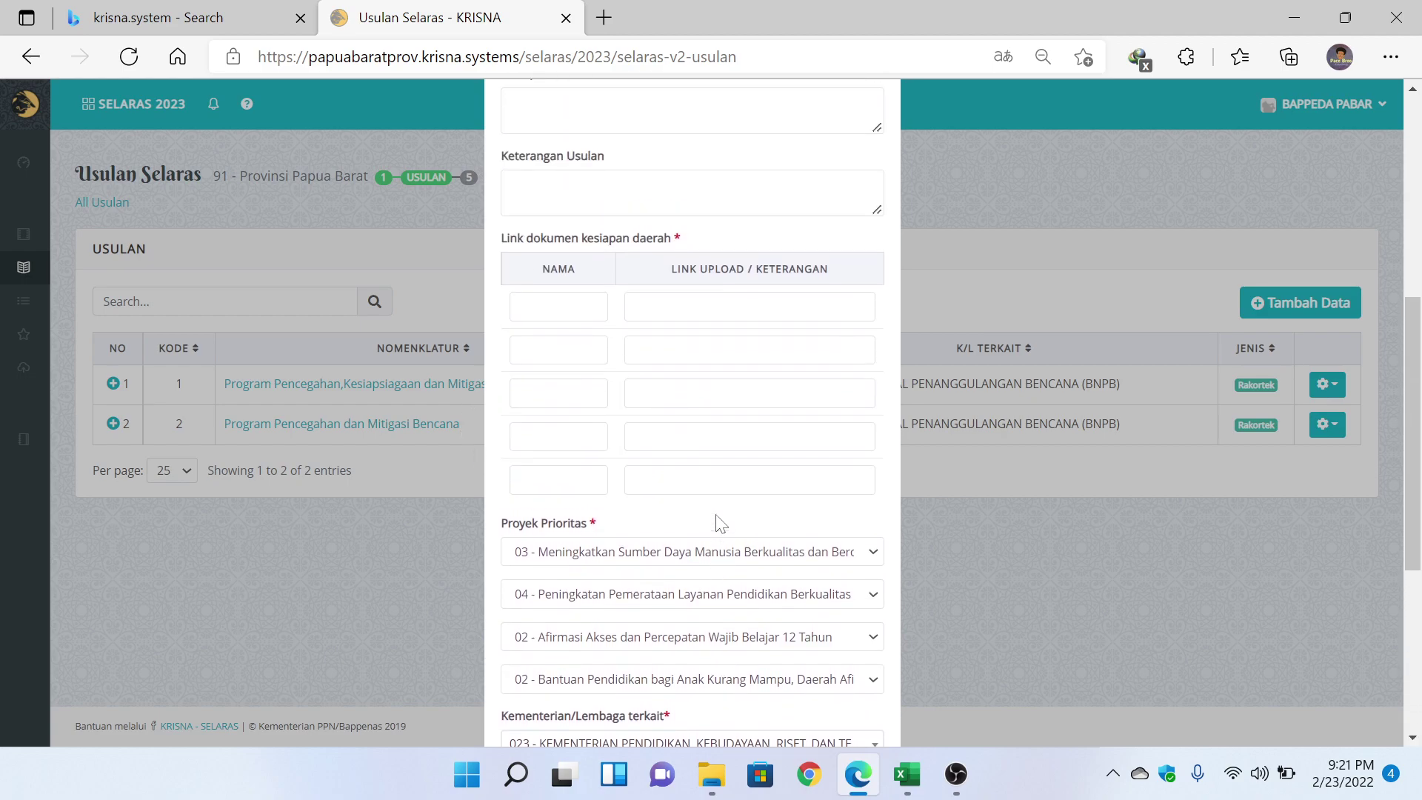
scroll(721, 523, up, 7)
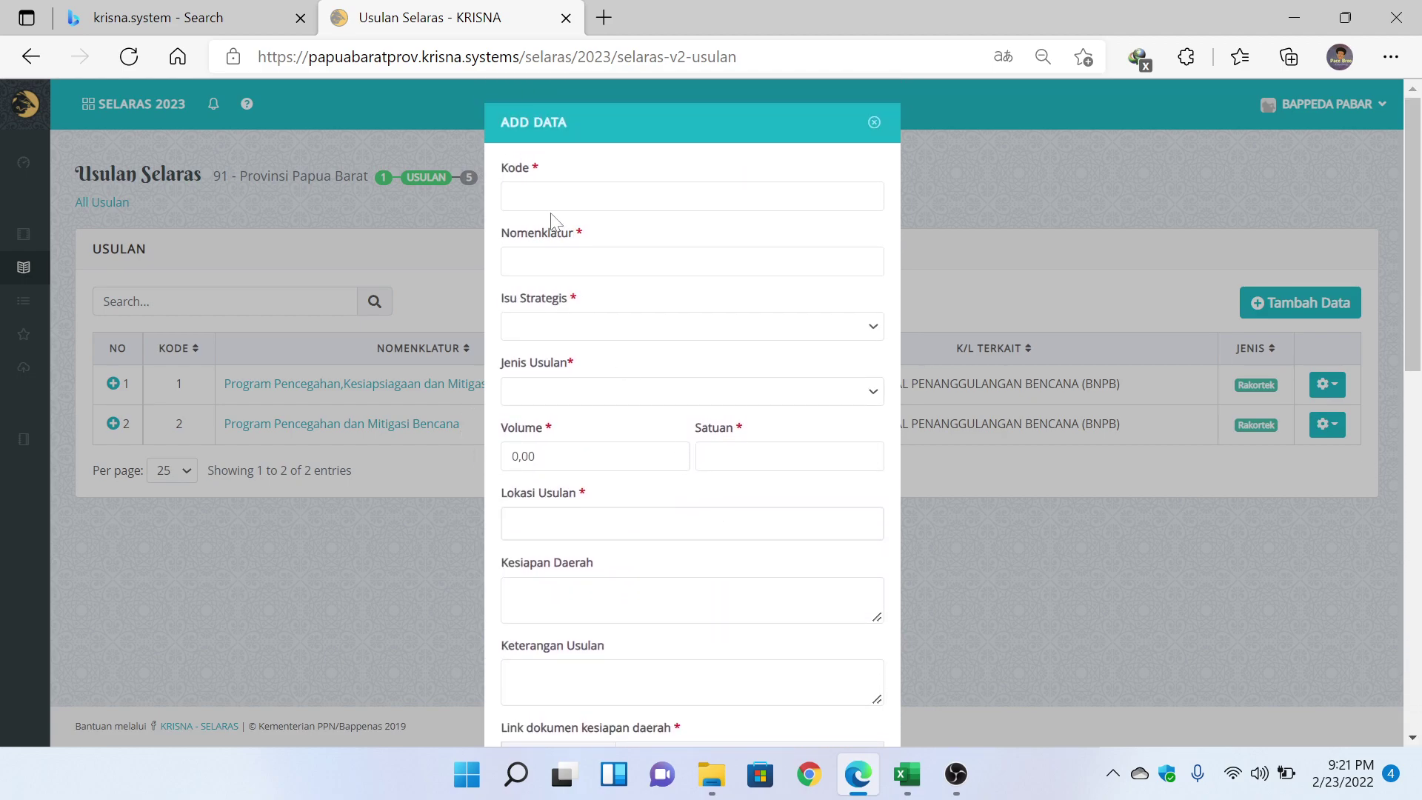
click(563, 197)
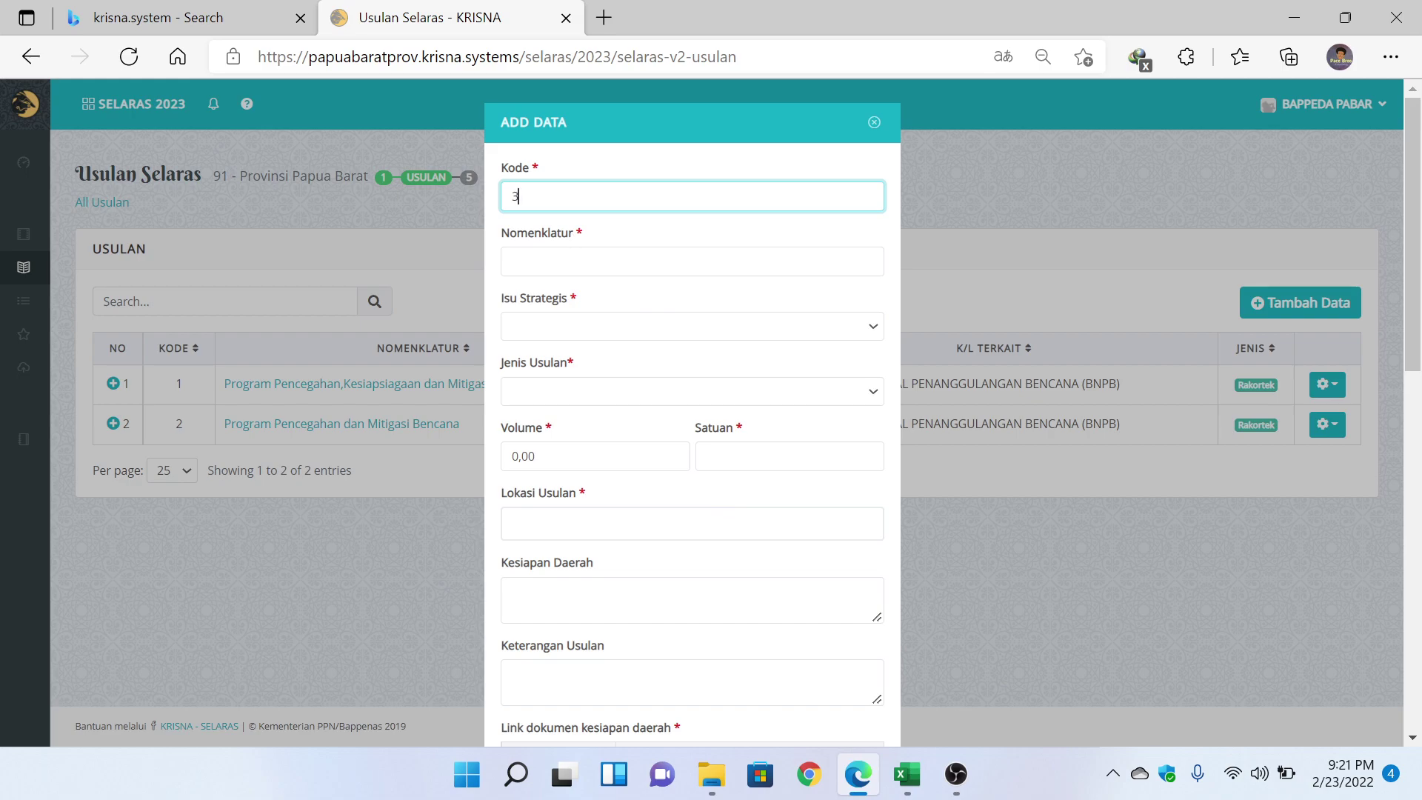
click(574, 261)
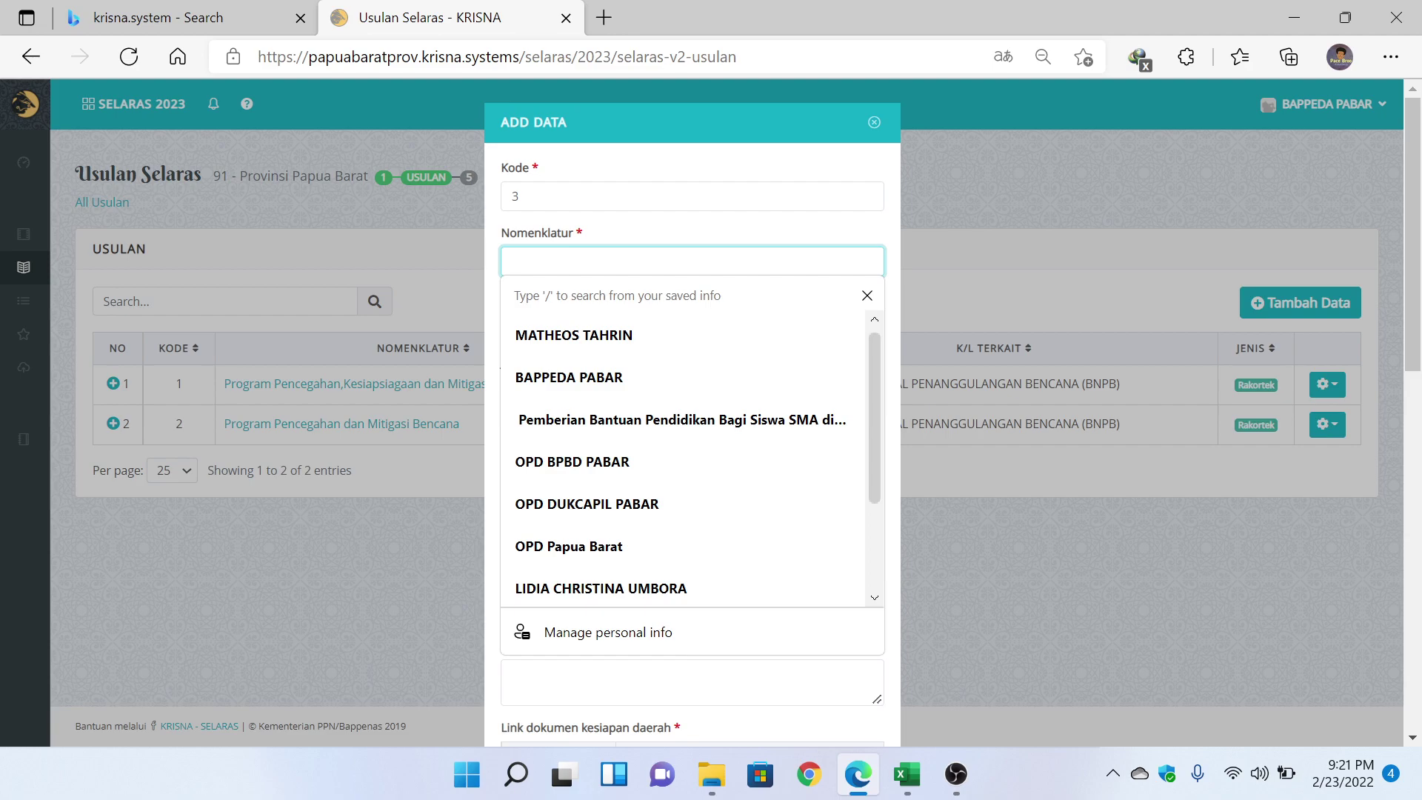
text(Pemberia)
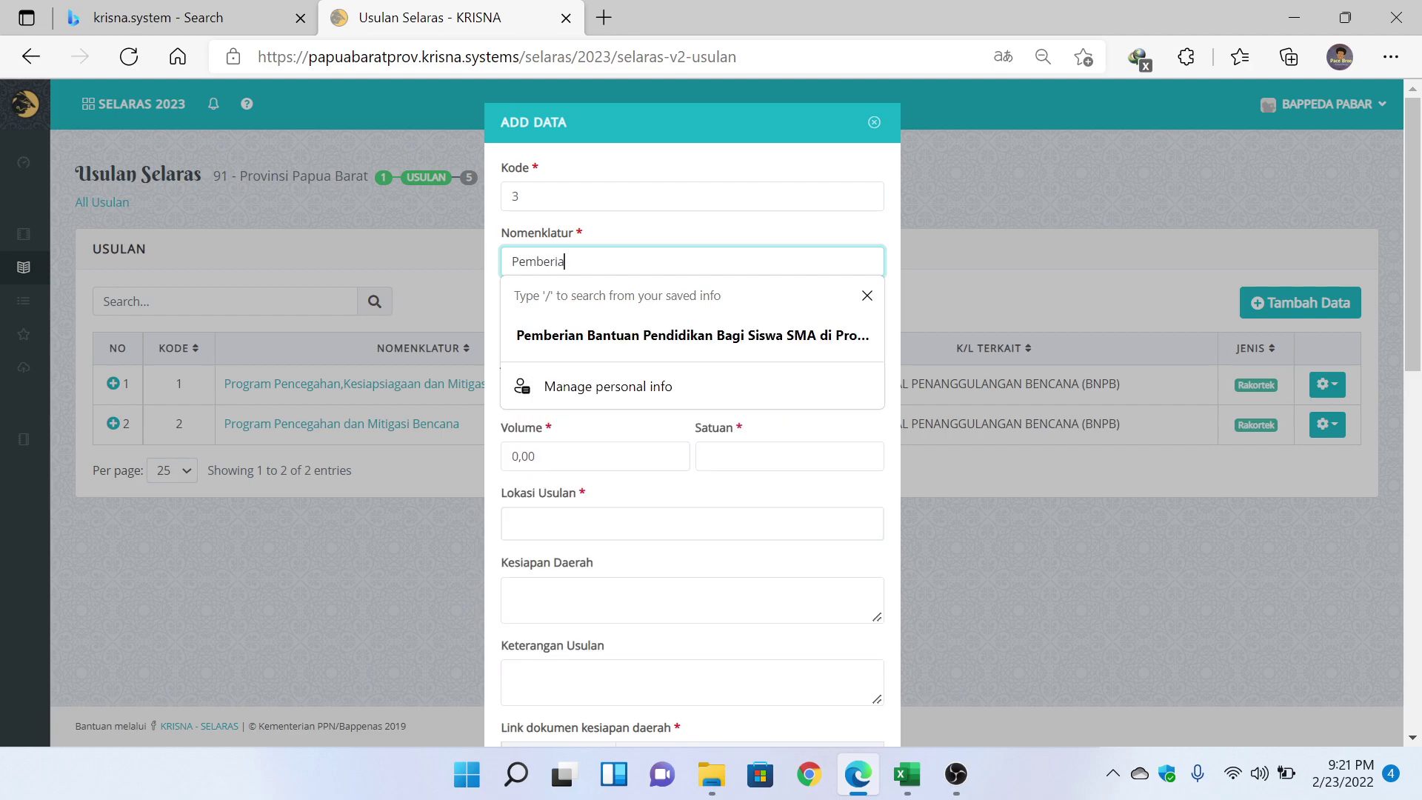
text(n Bantuan Pendidika)
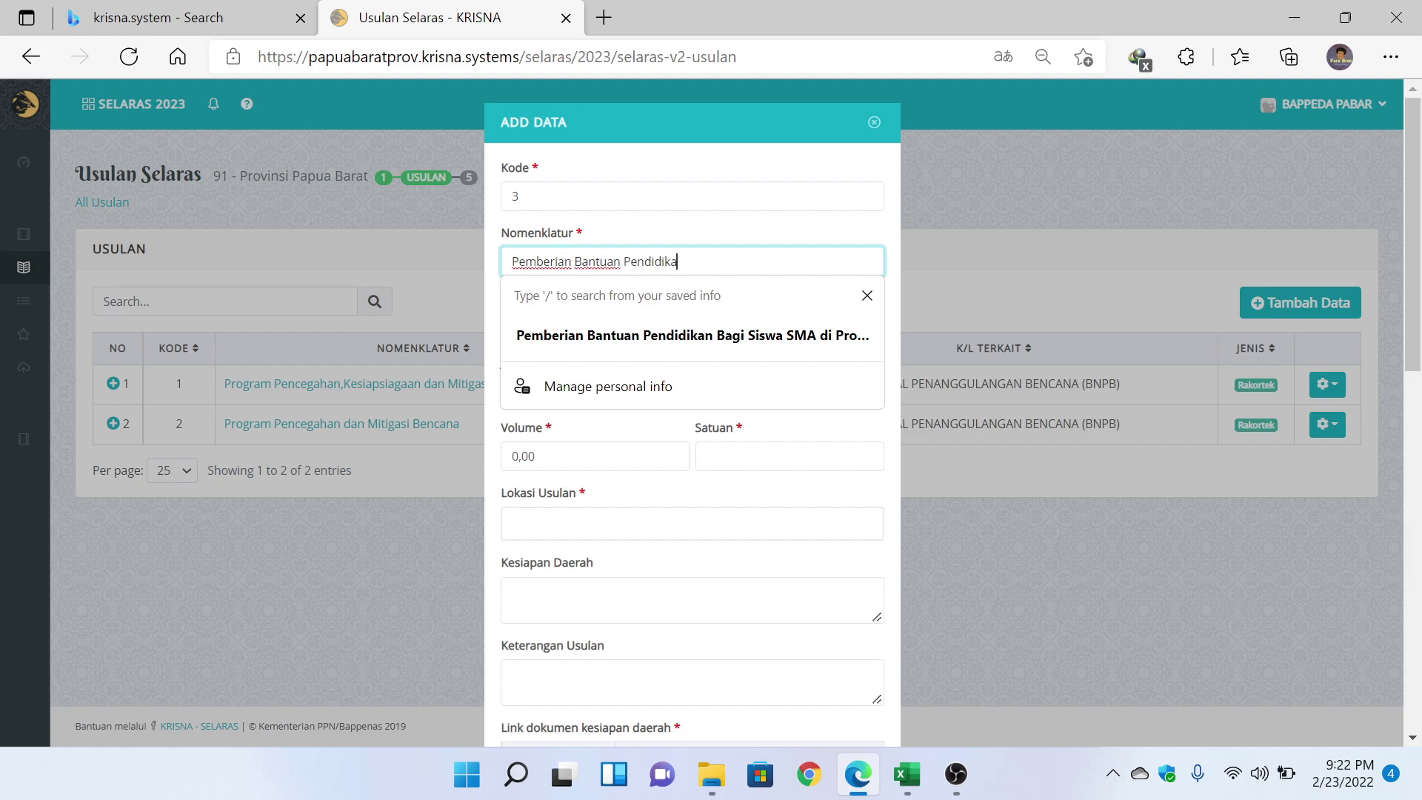
text(n Bagi SIswa SMP di Provinsi )
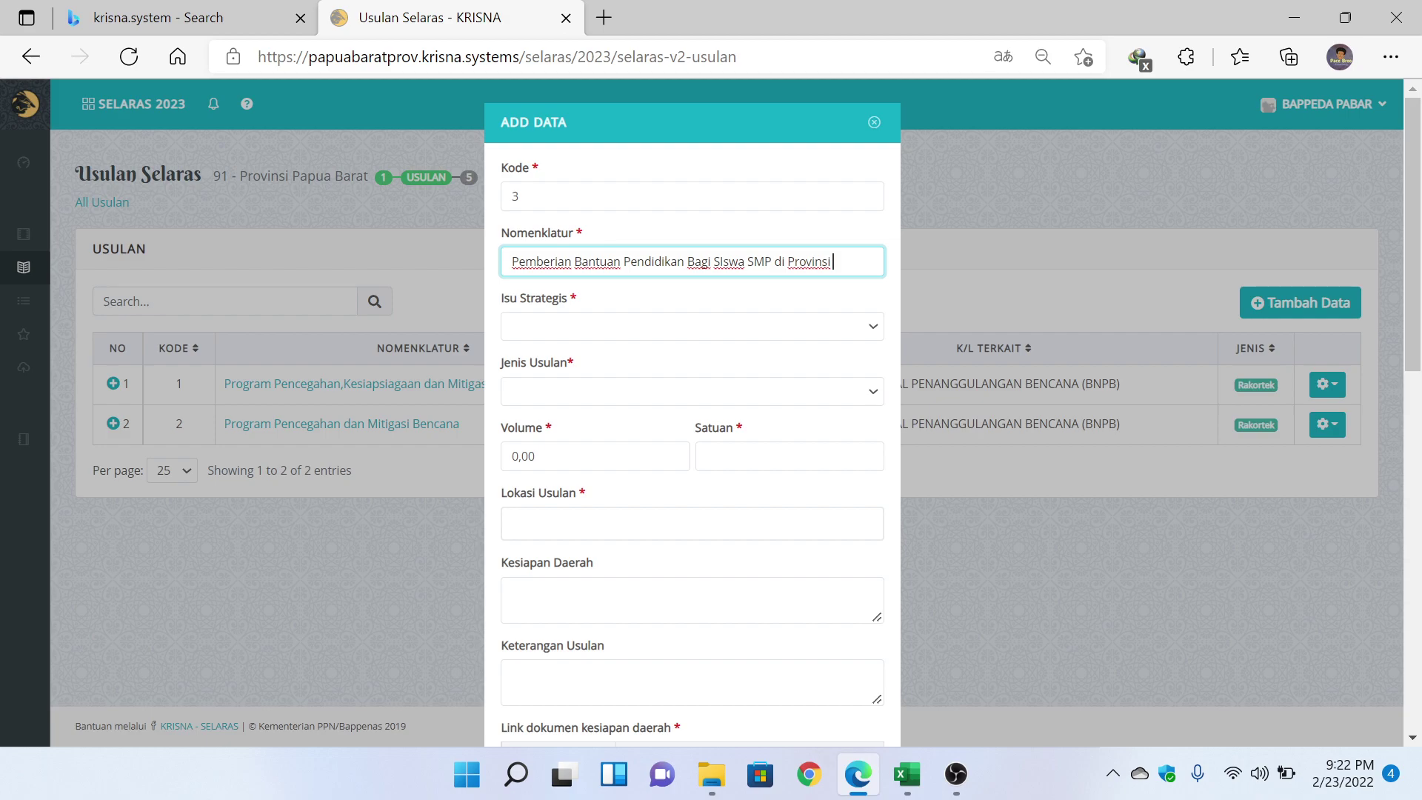
text(Papua Barat)
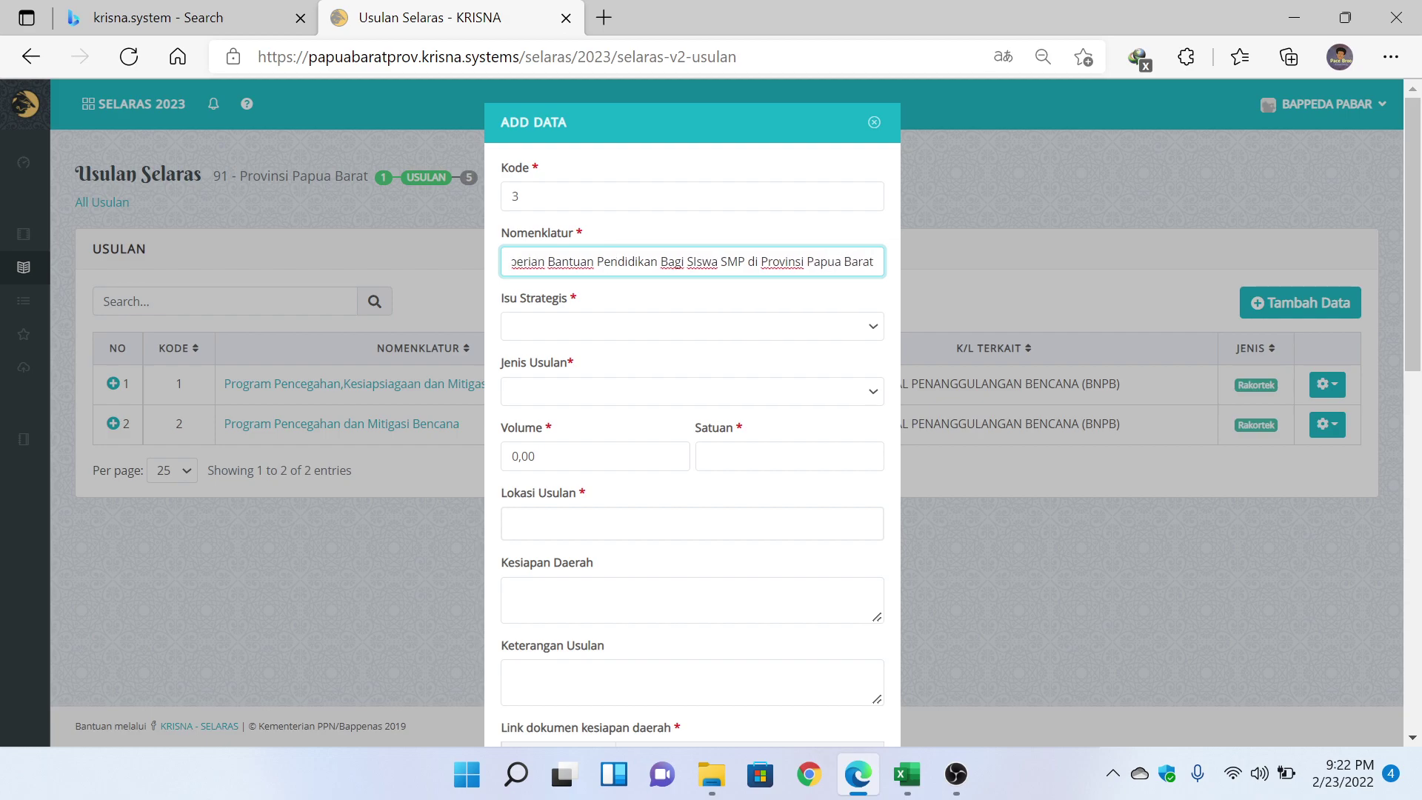
Set Isu Strategis to the option starting "Rendahnya kuantitas, kualitas, dan aksesibililitas sarana prasarana dan pelayanan pendidikan" and Jenis Usulan to Rakortek.
click(593, 326)
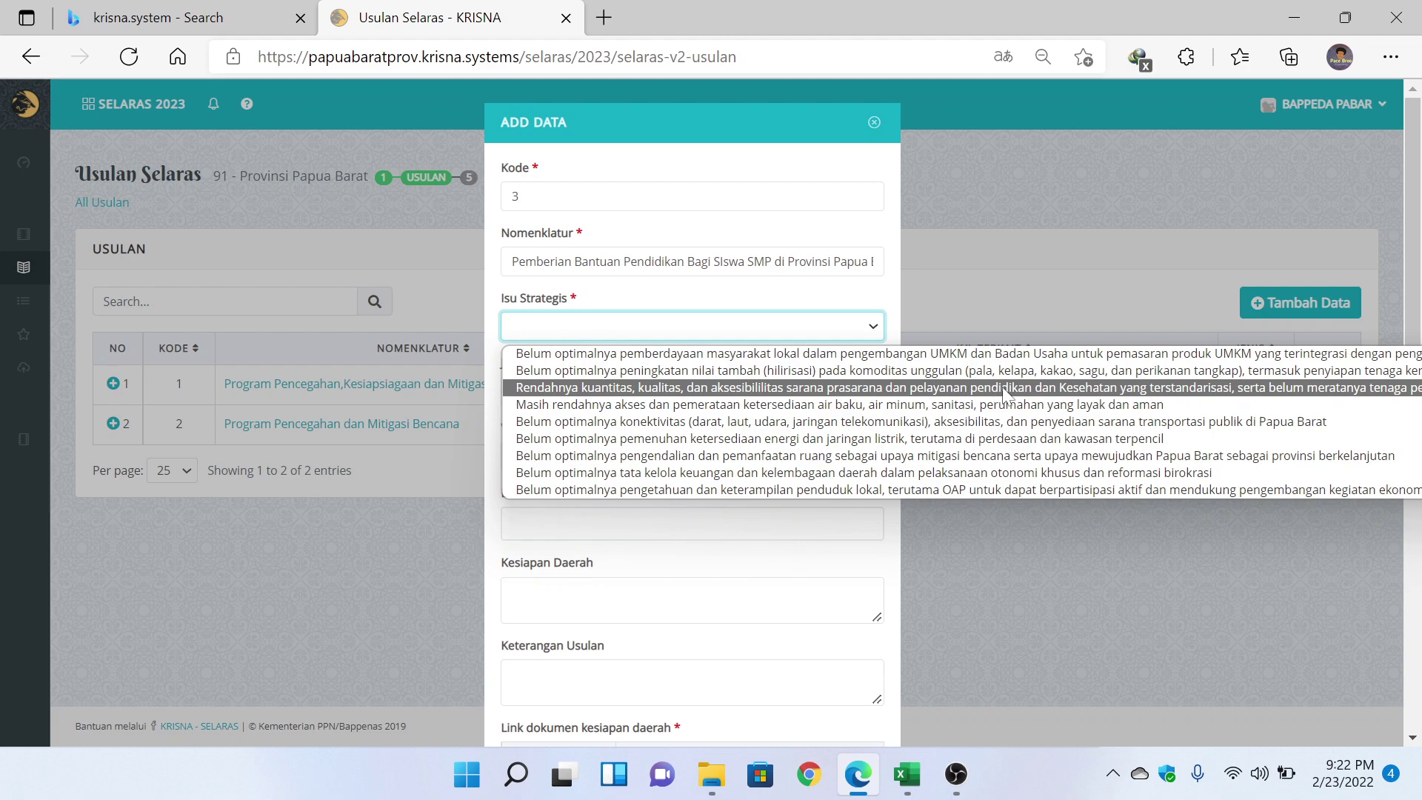
click(768, 391)
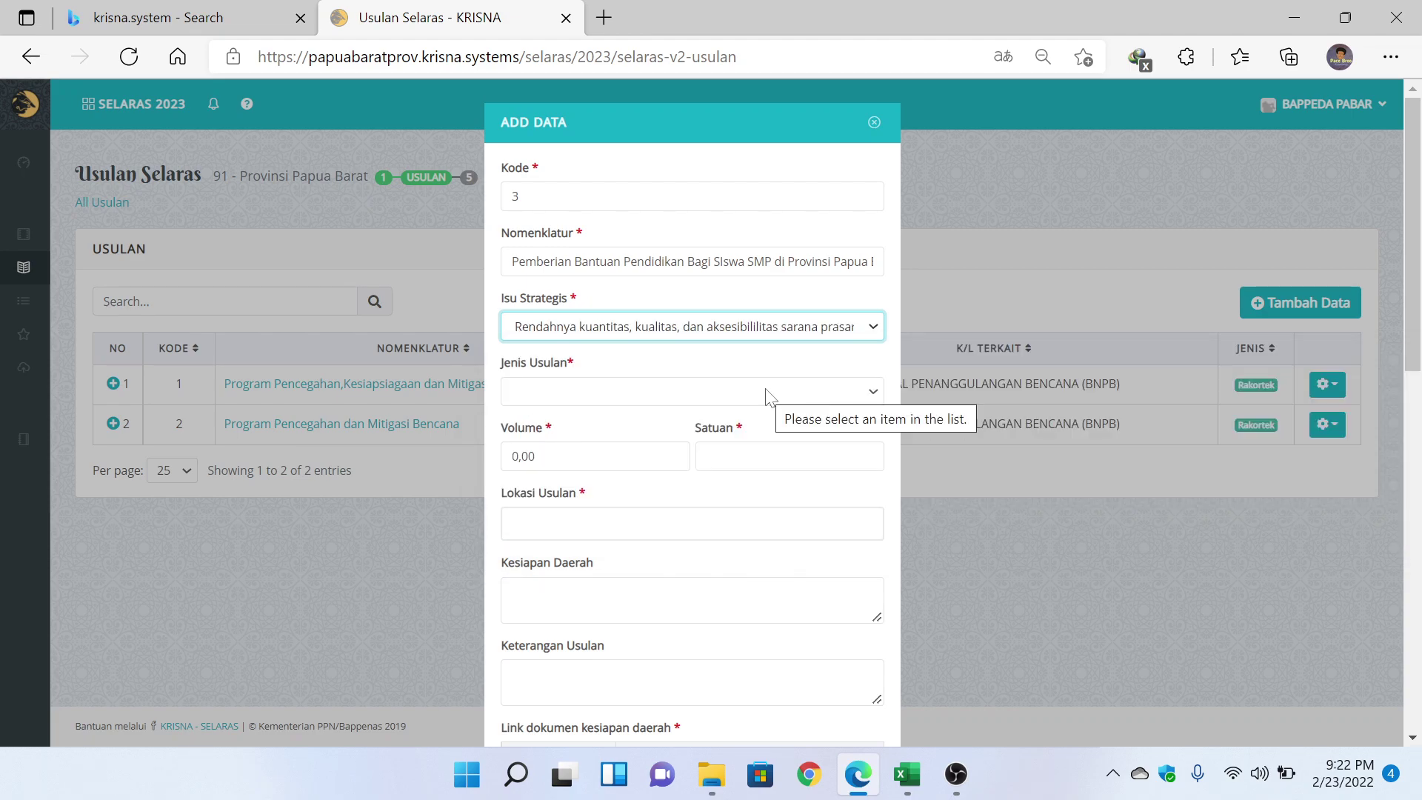
click(619, 393)
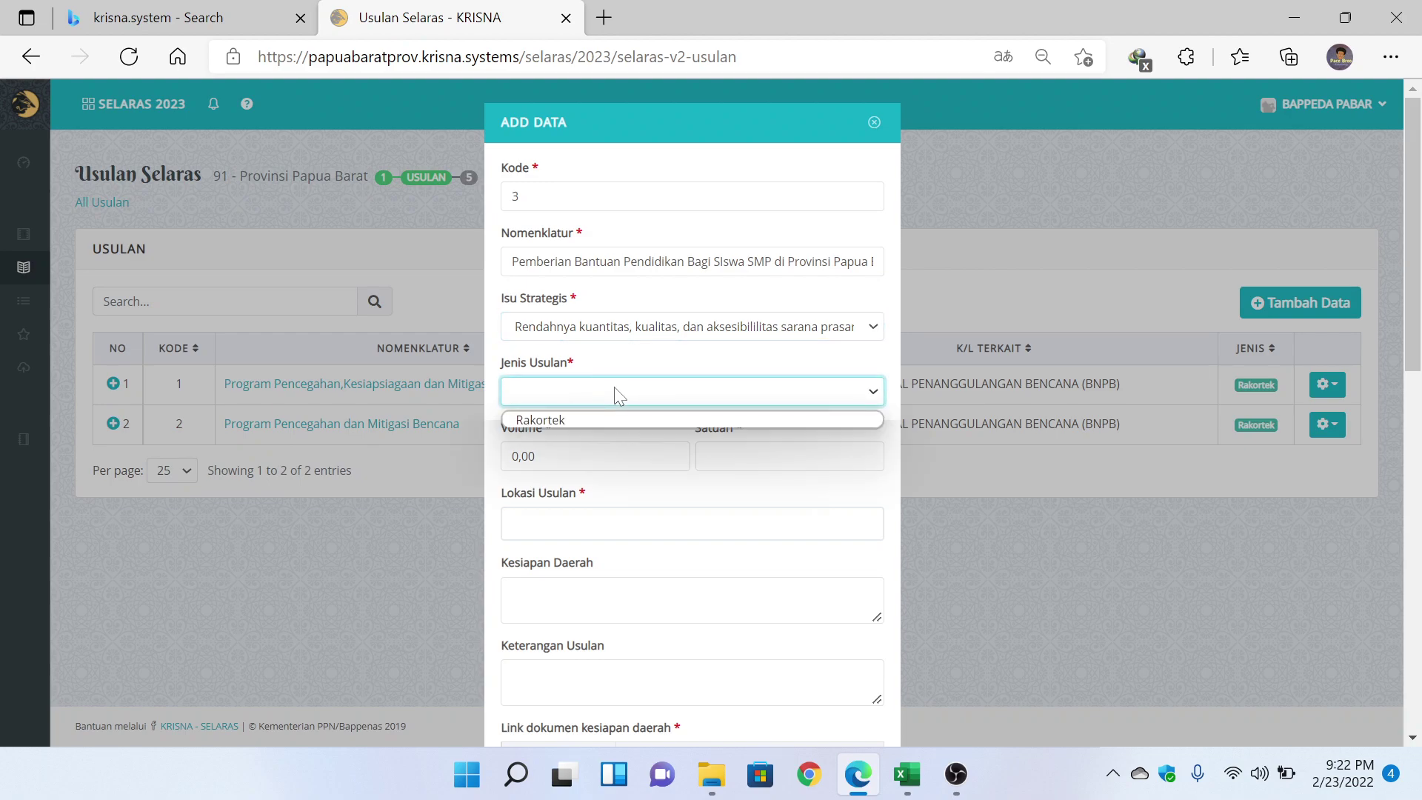
click(598, 419)
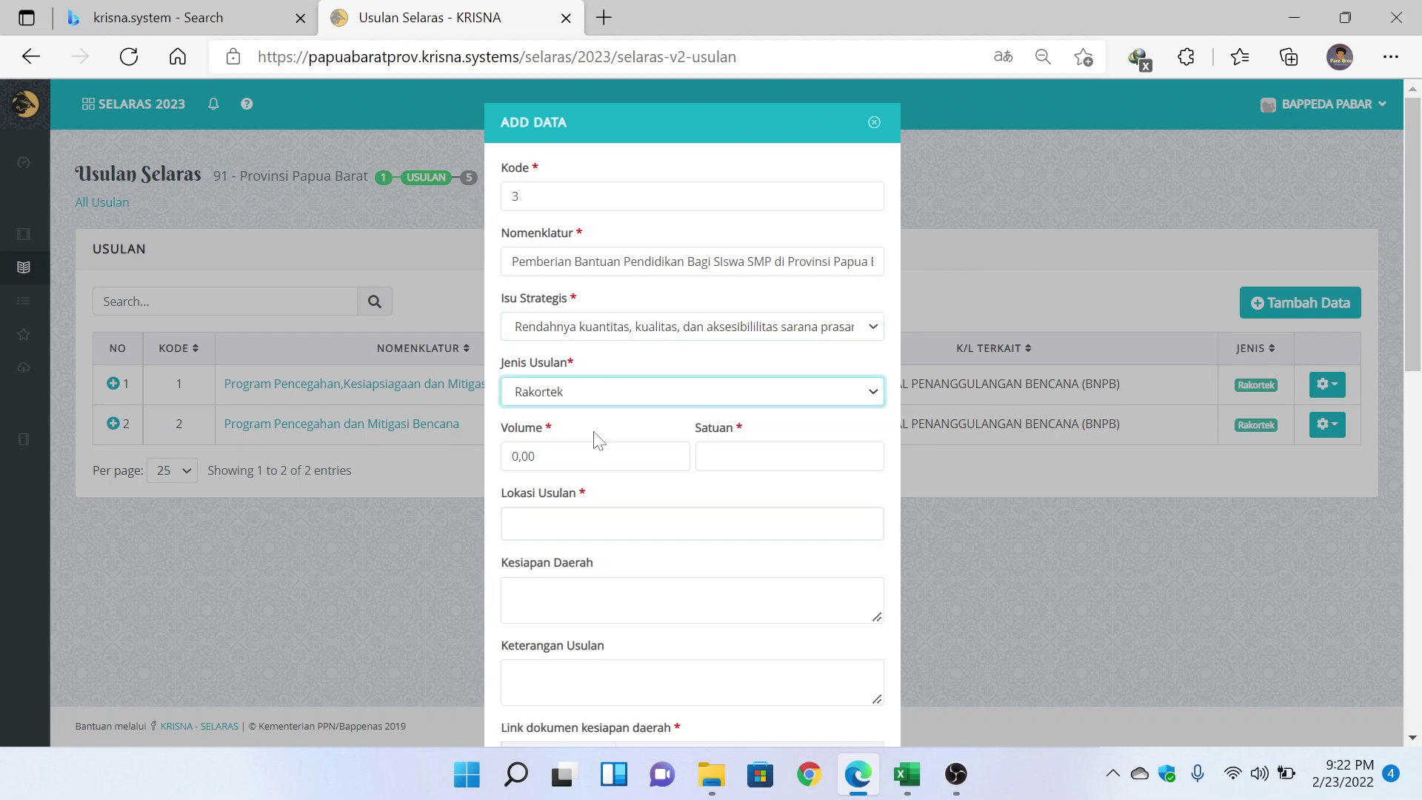
Set the proposal's Volume to 100 and its Satuan to Siswa.
key(Tab)
drag(536, 456, 504, 465)
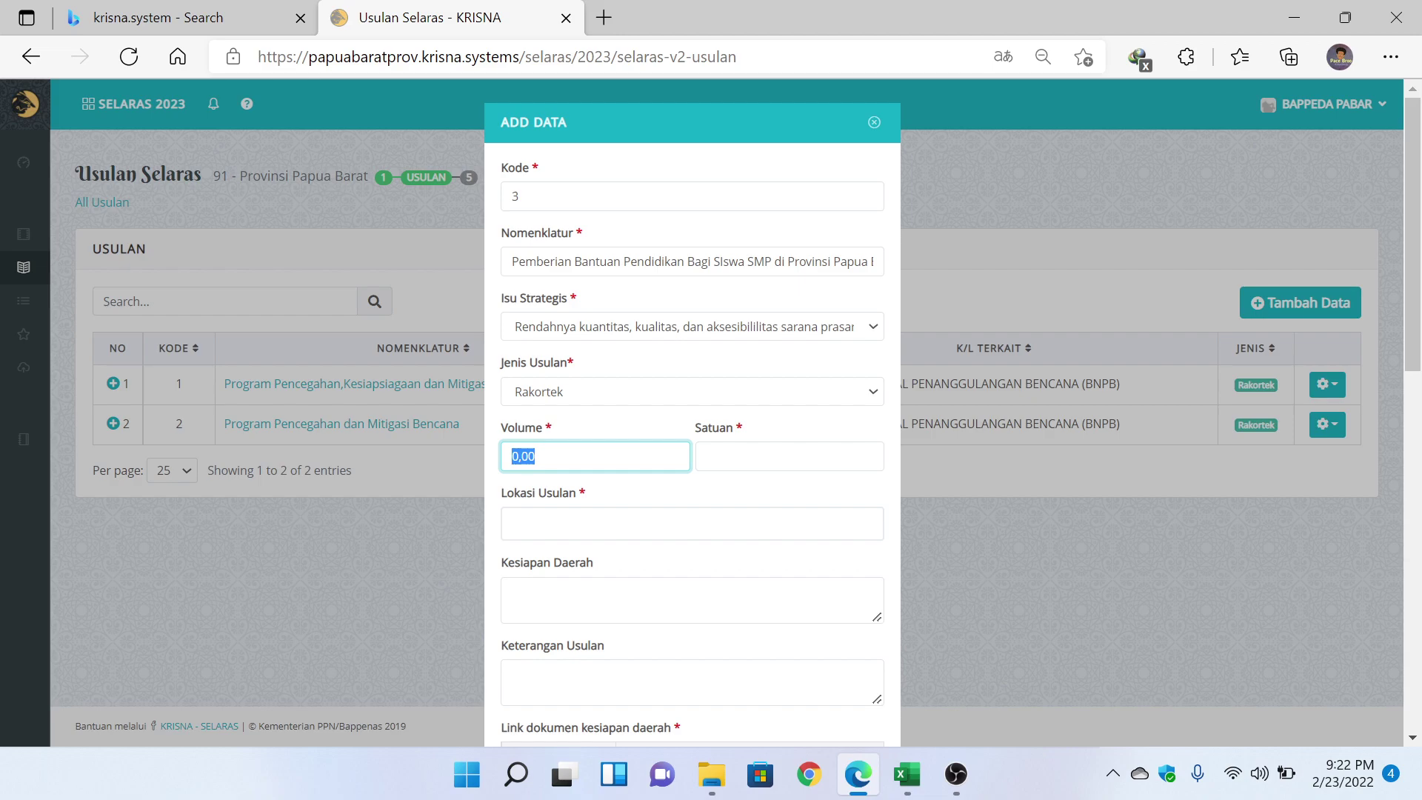
text(100)
click(740, 456)
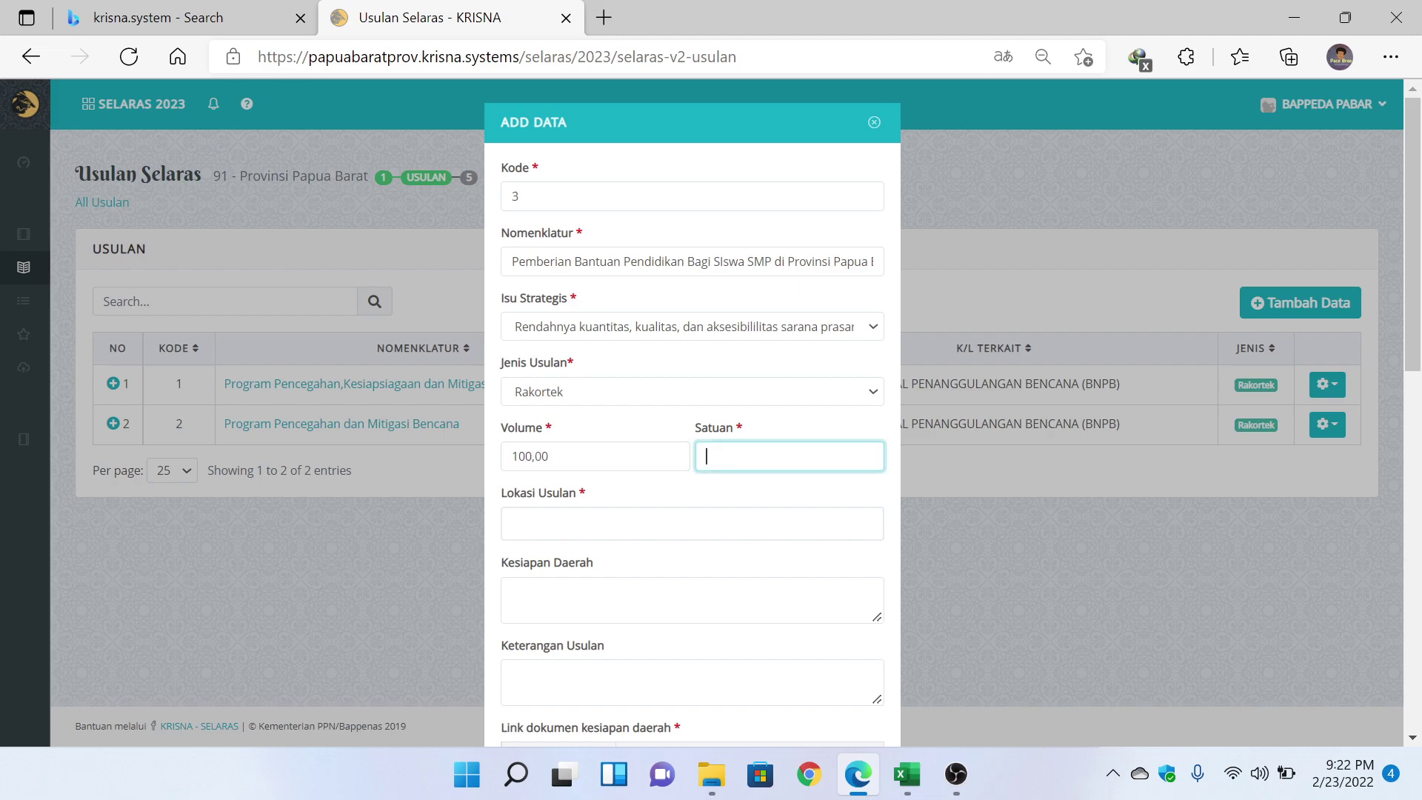
text(Sisw)
click(720, 494)
Select 91 - Provinsi Papua Barat as the Lokasi Usulan.
scroll(655, 512, down, 3)
click(655, 323)
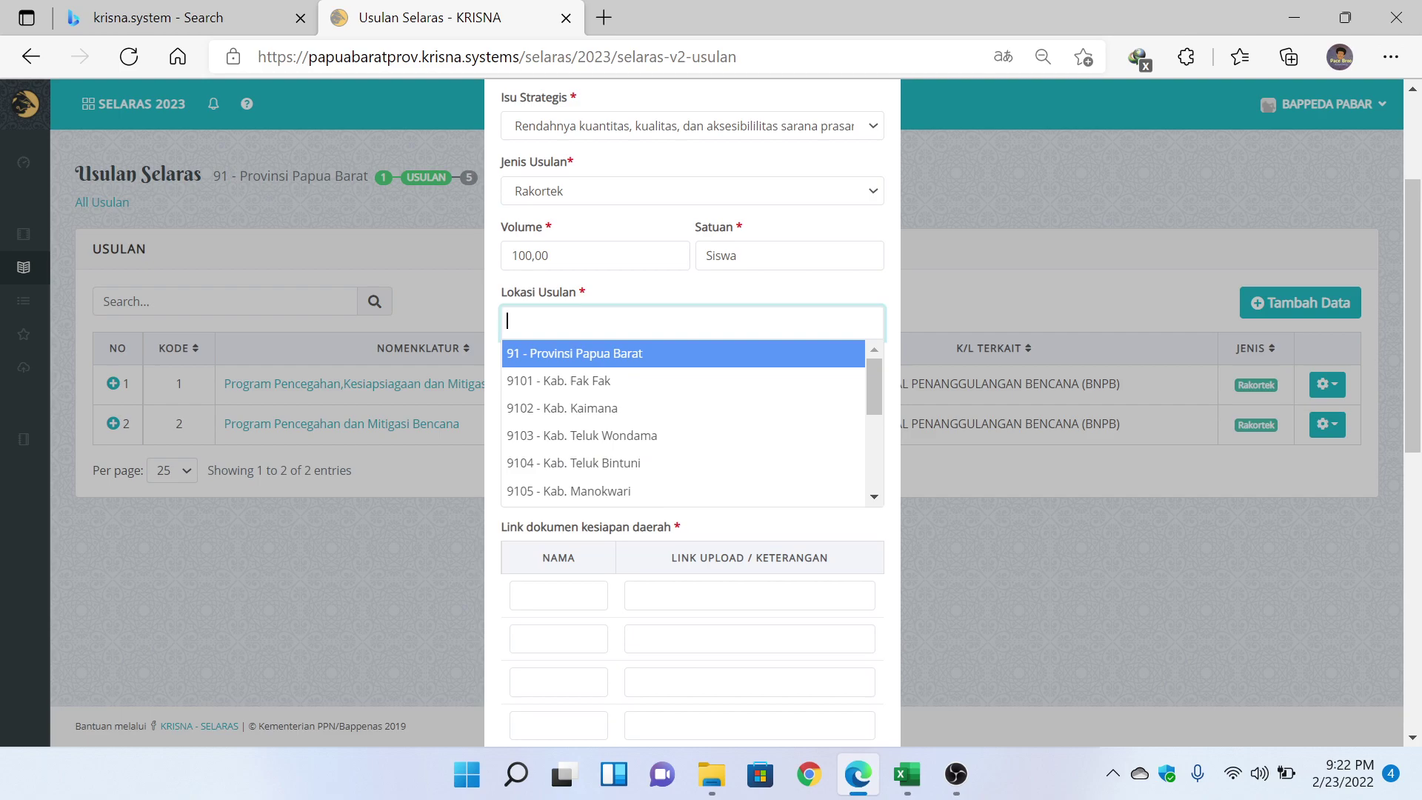
click(628, 360)
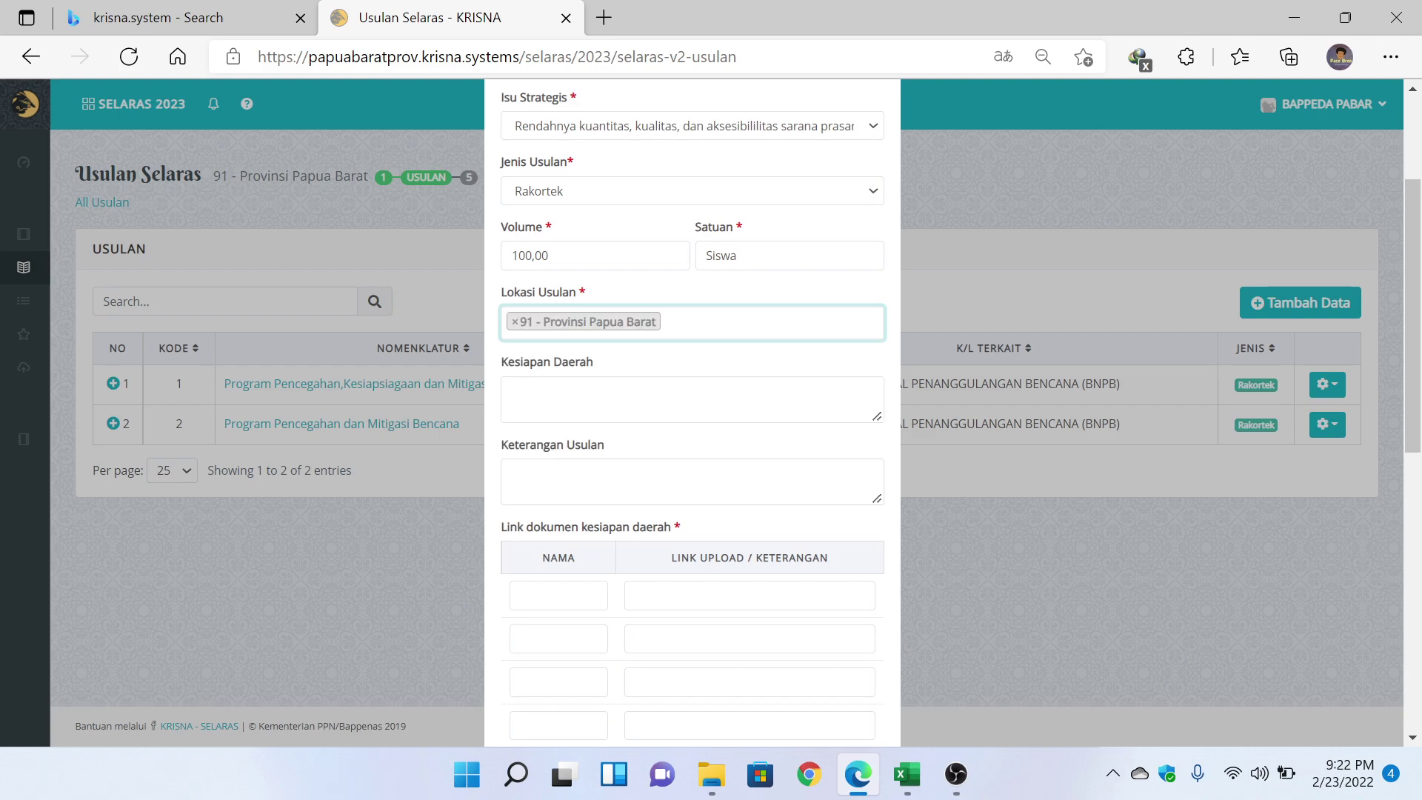
Replace the Lokasi Usulan entry with 9102 - Kab. Kaimana and 9103 - Kab. Teluk Wondama.
scroll(688, 381, up, 3)
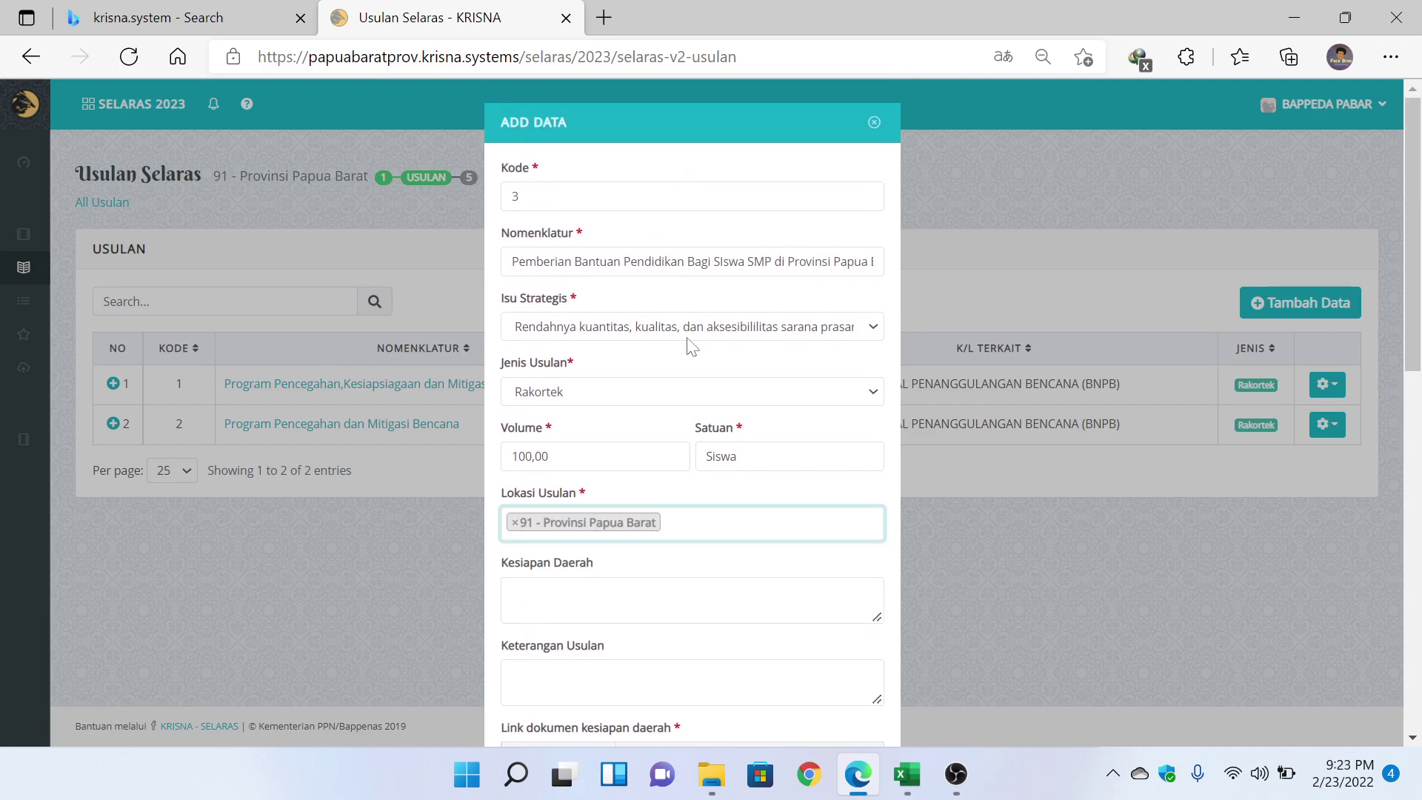
click(512, 522)
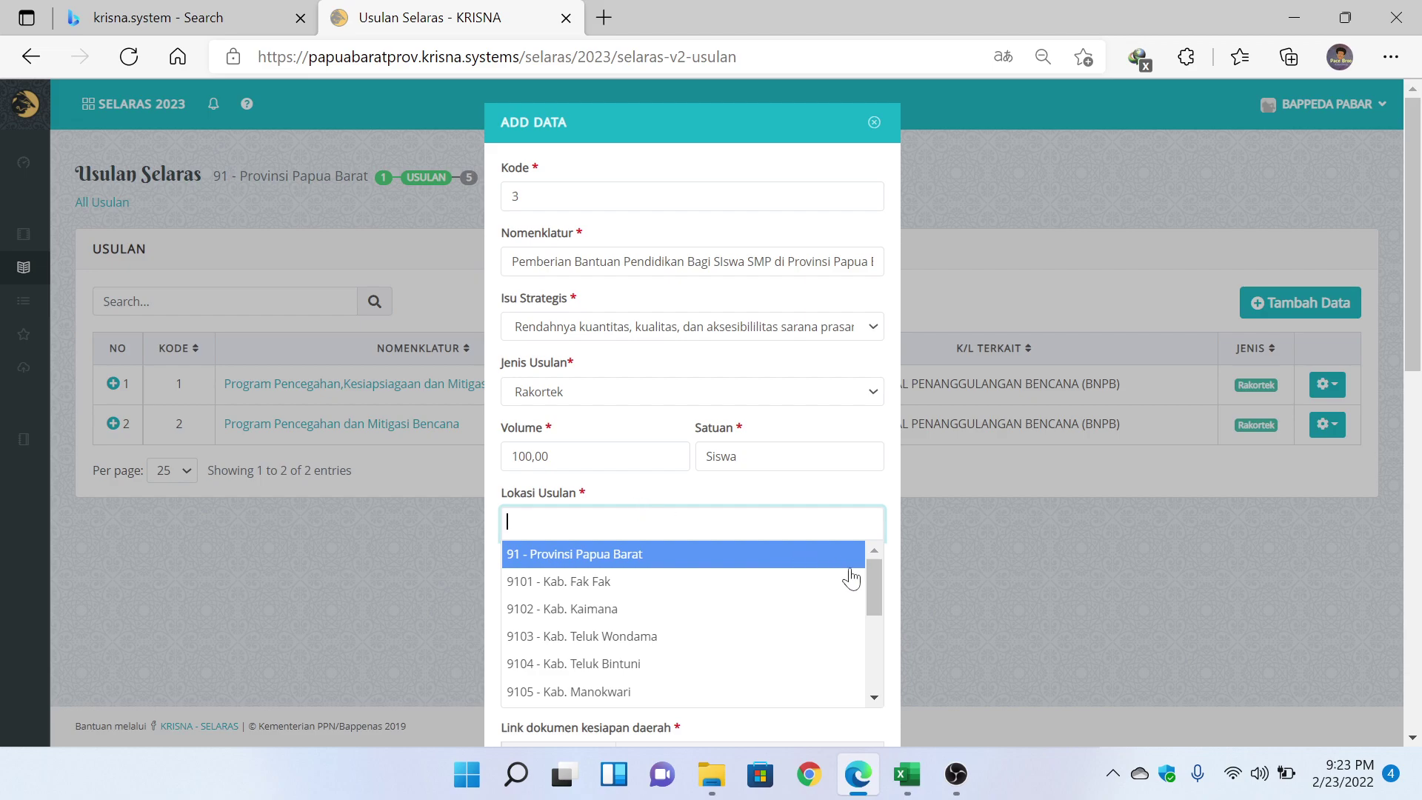
scroll(881, 593, down, 1)
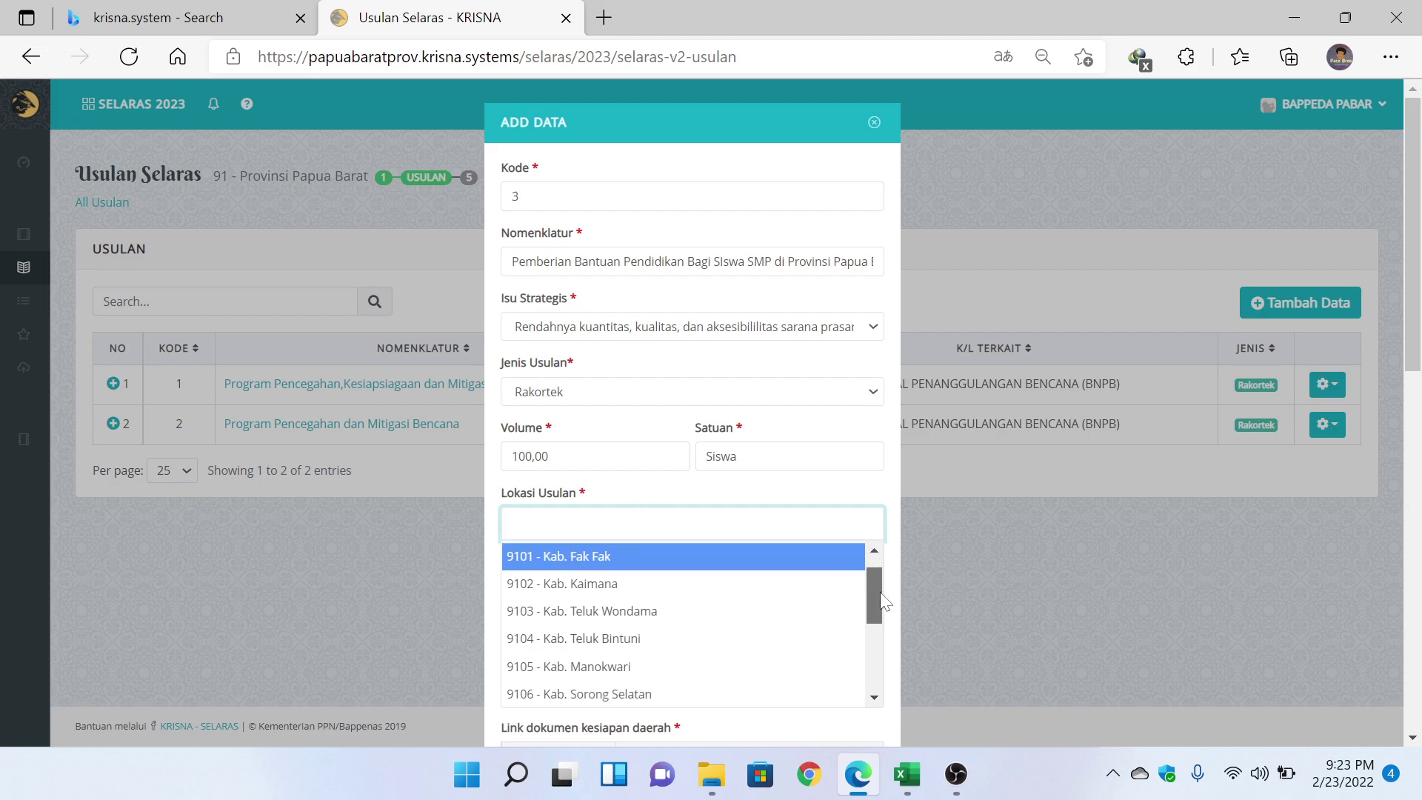
click(634, 586)
click(674, 524)
click(665, 634)
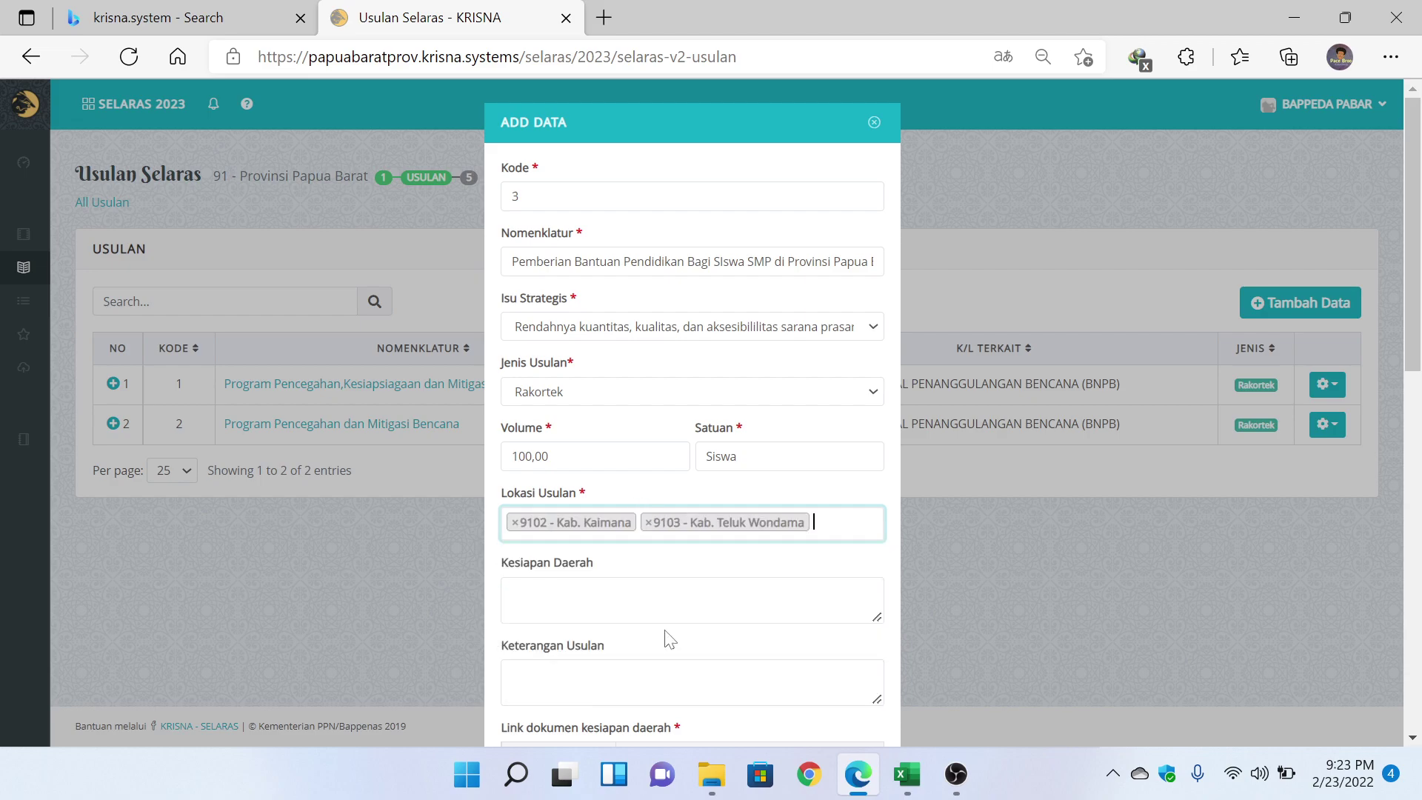
Fill in Kesiapan Daerah with "- Dokumen Siswa Penerima Bantuan".
scroll(749, 422, down, 3)
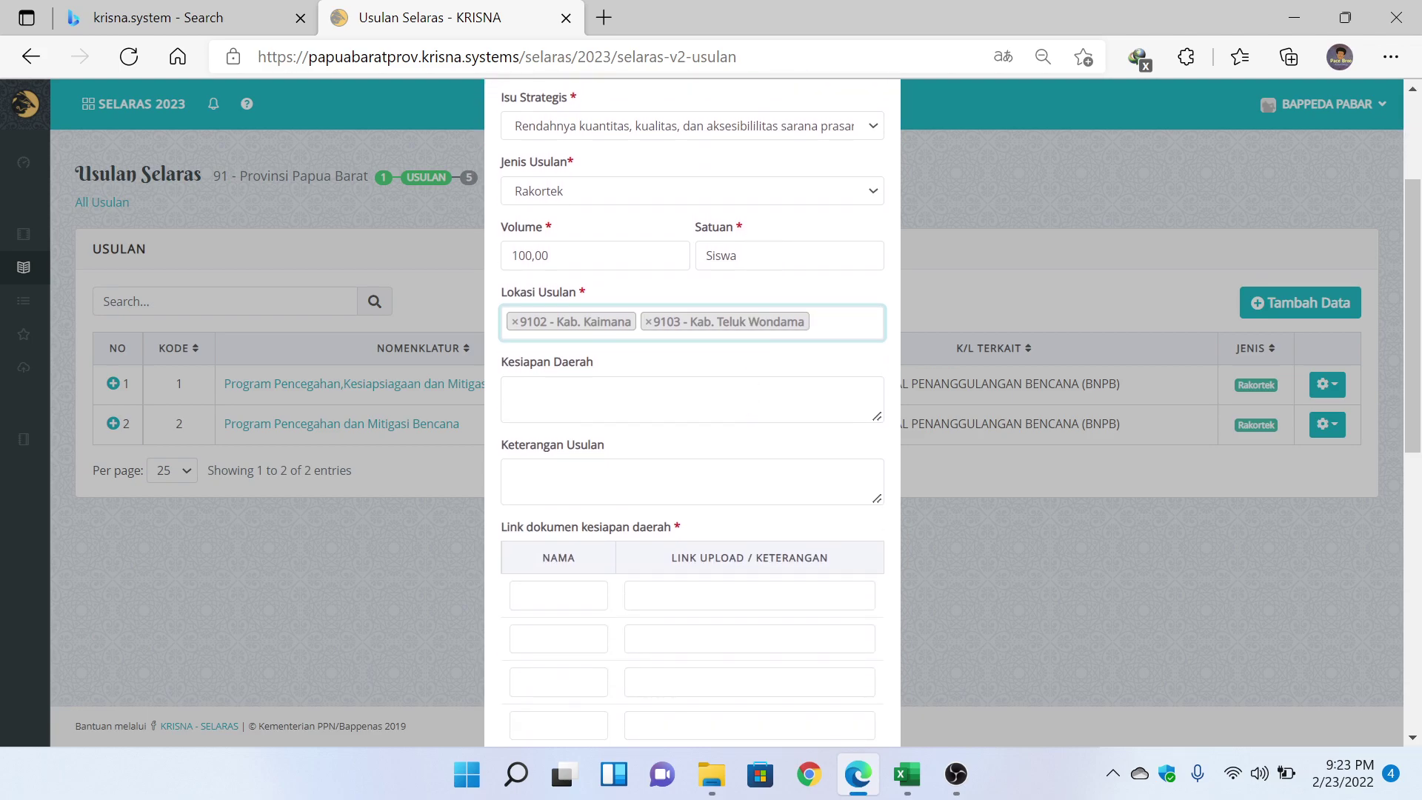
click(511, 390)
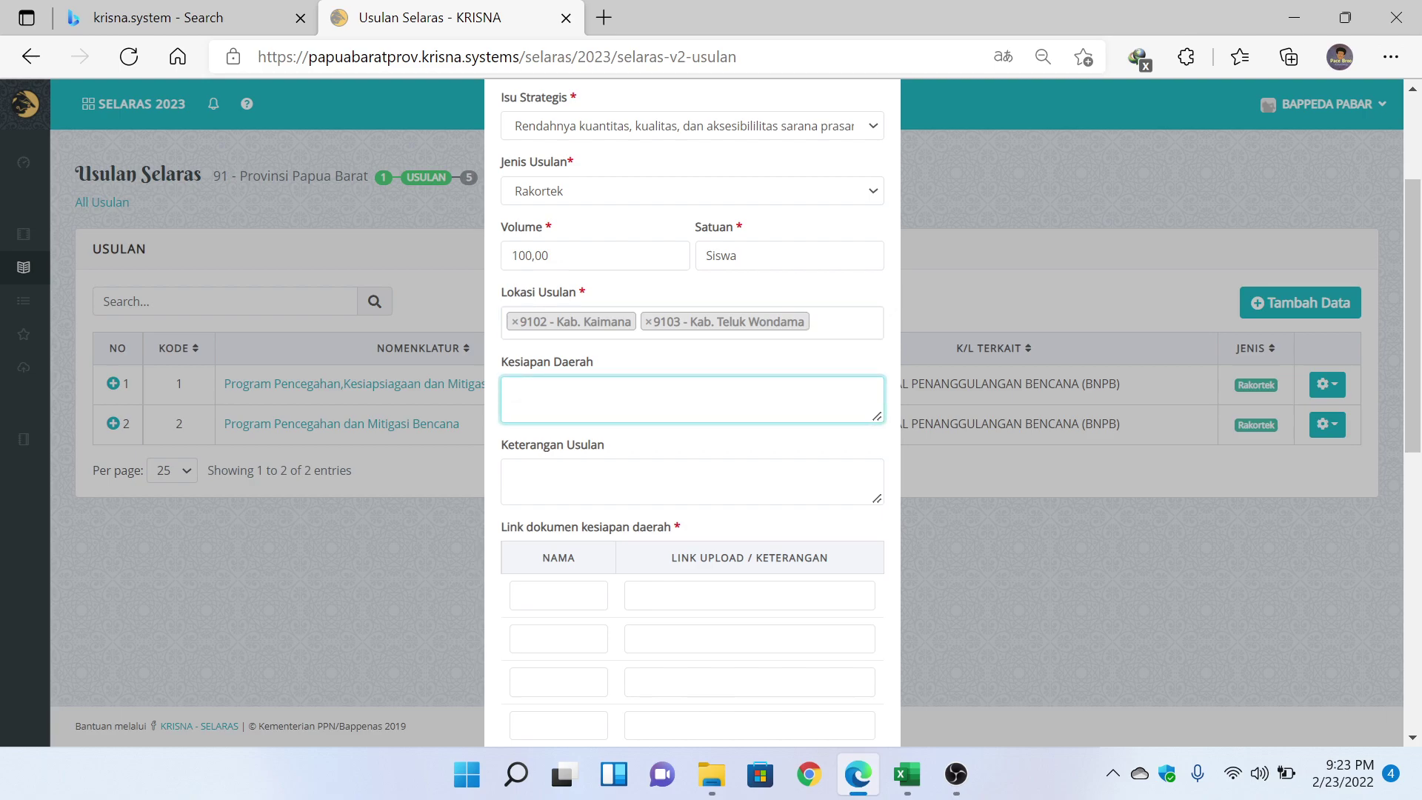
scroll(692, 415, up, 1)
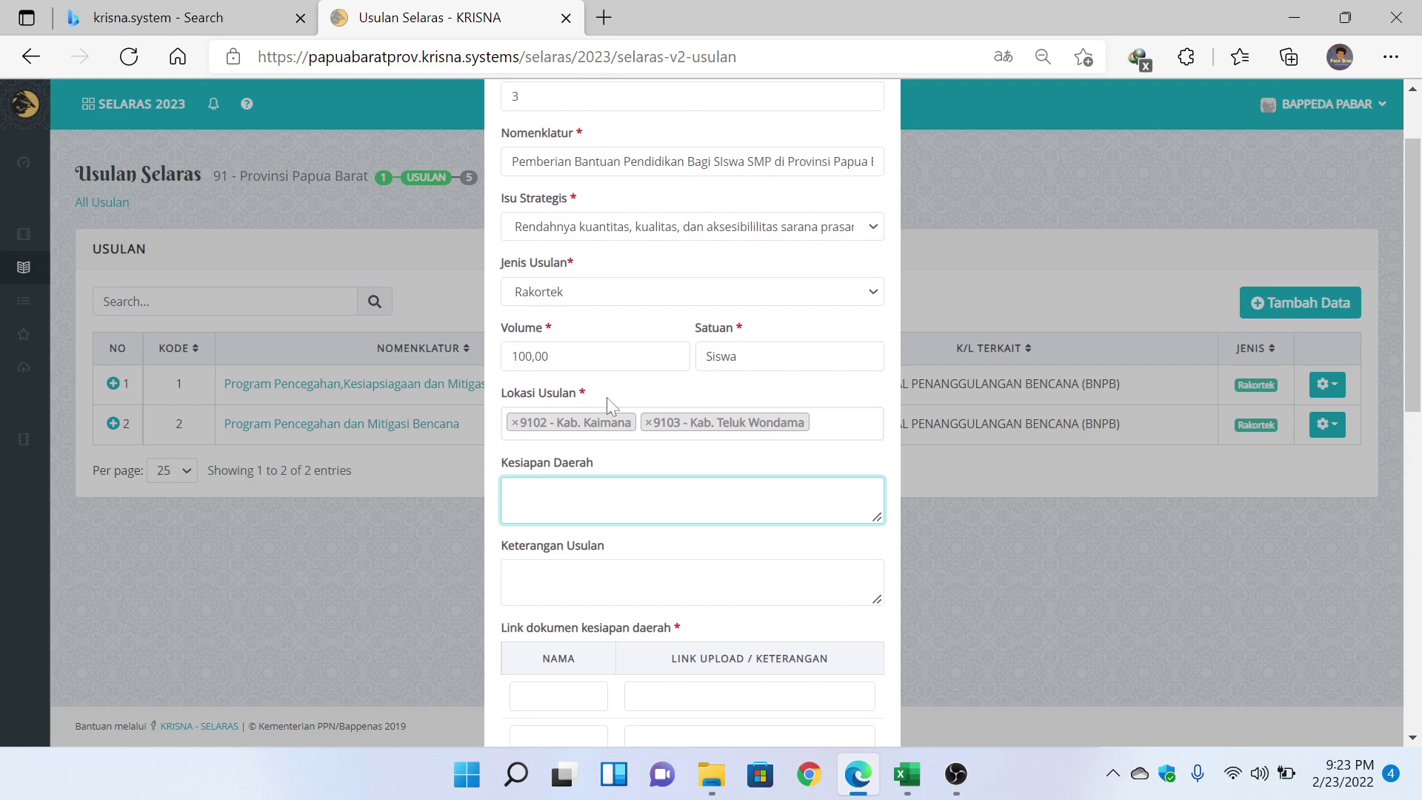
scroll(606, 397, up, 1)
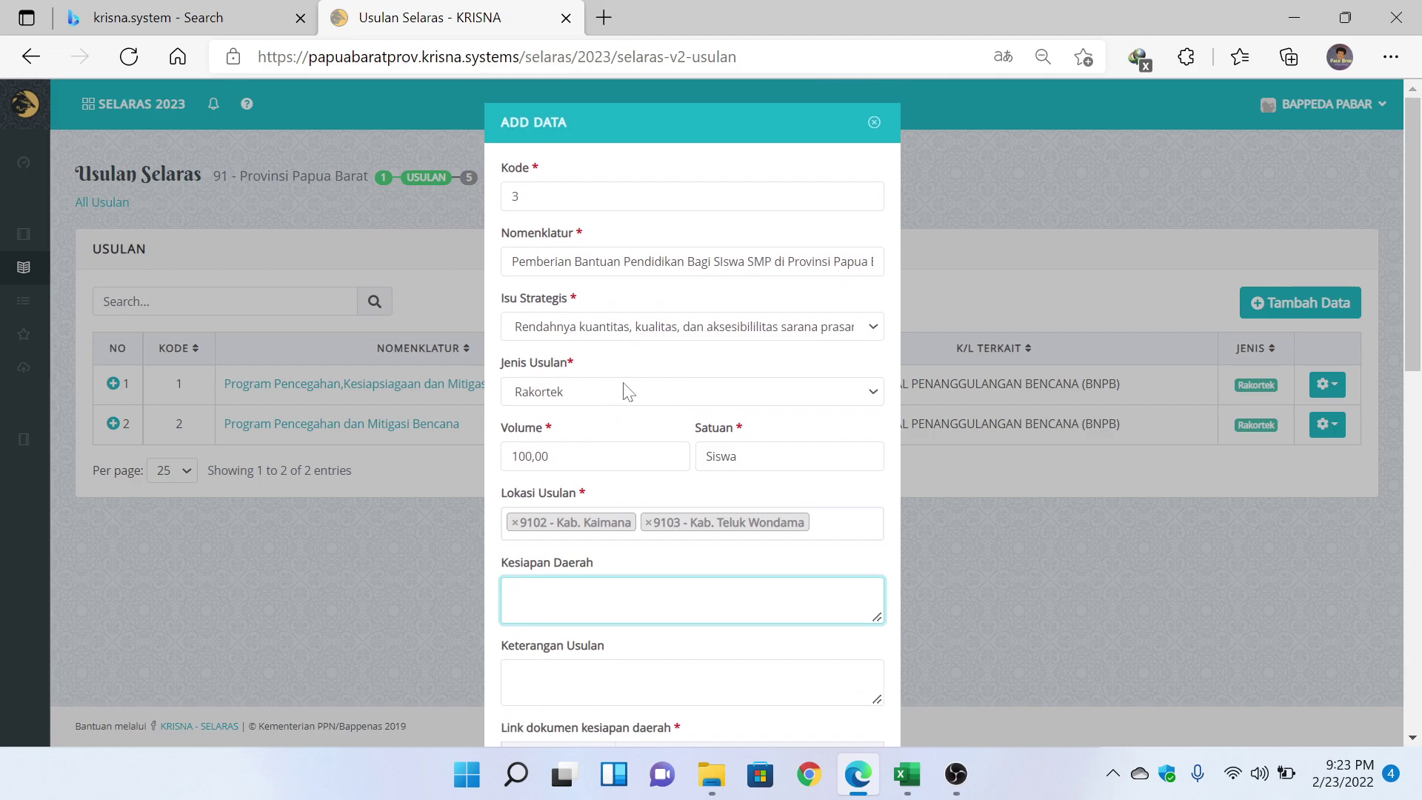
scroll(614, 402, down, 2)
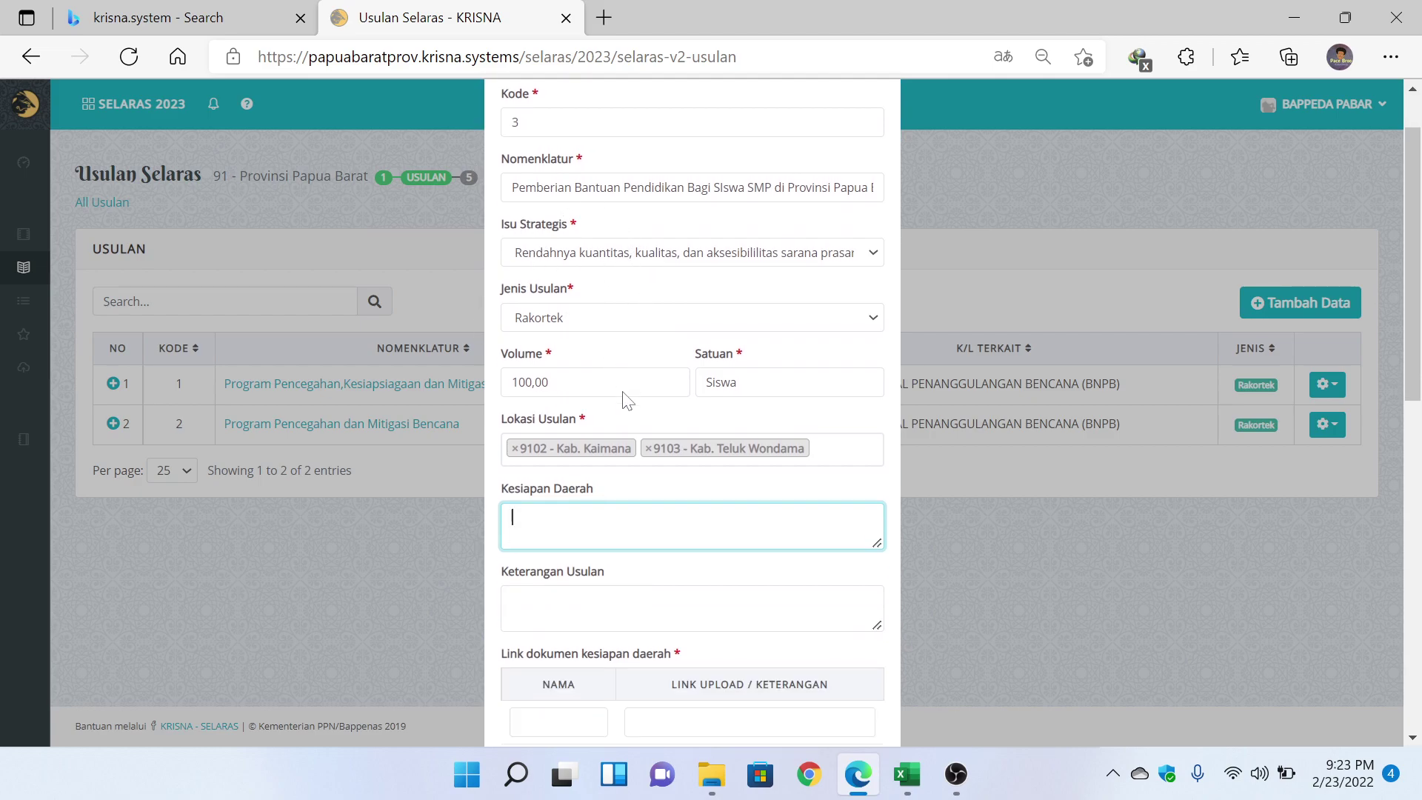
scroll(633, 386, up, 1)
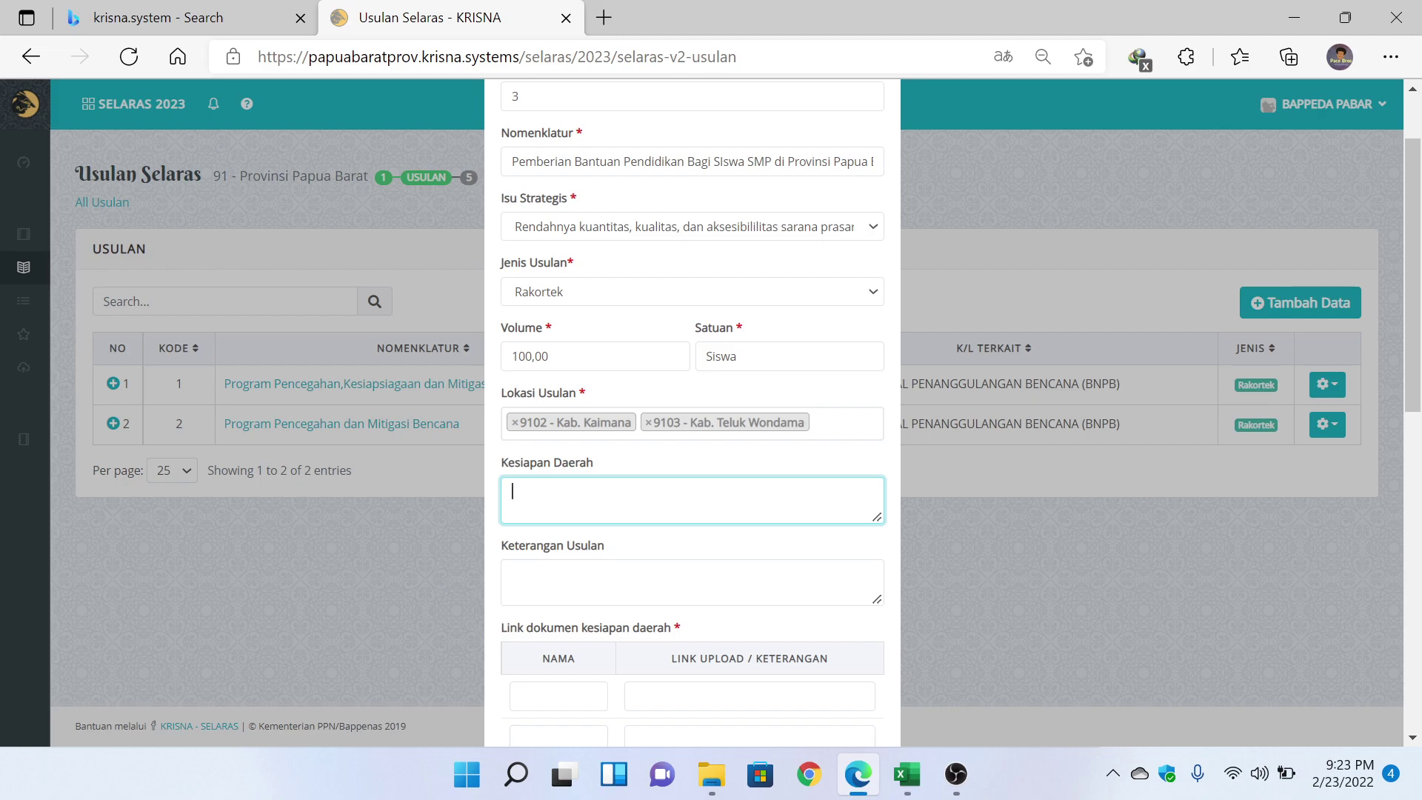
text(Dokumen Siswa Penerim)
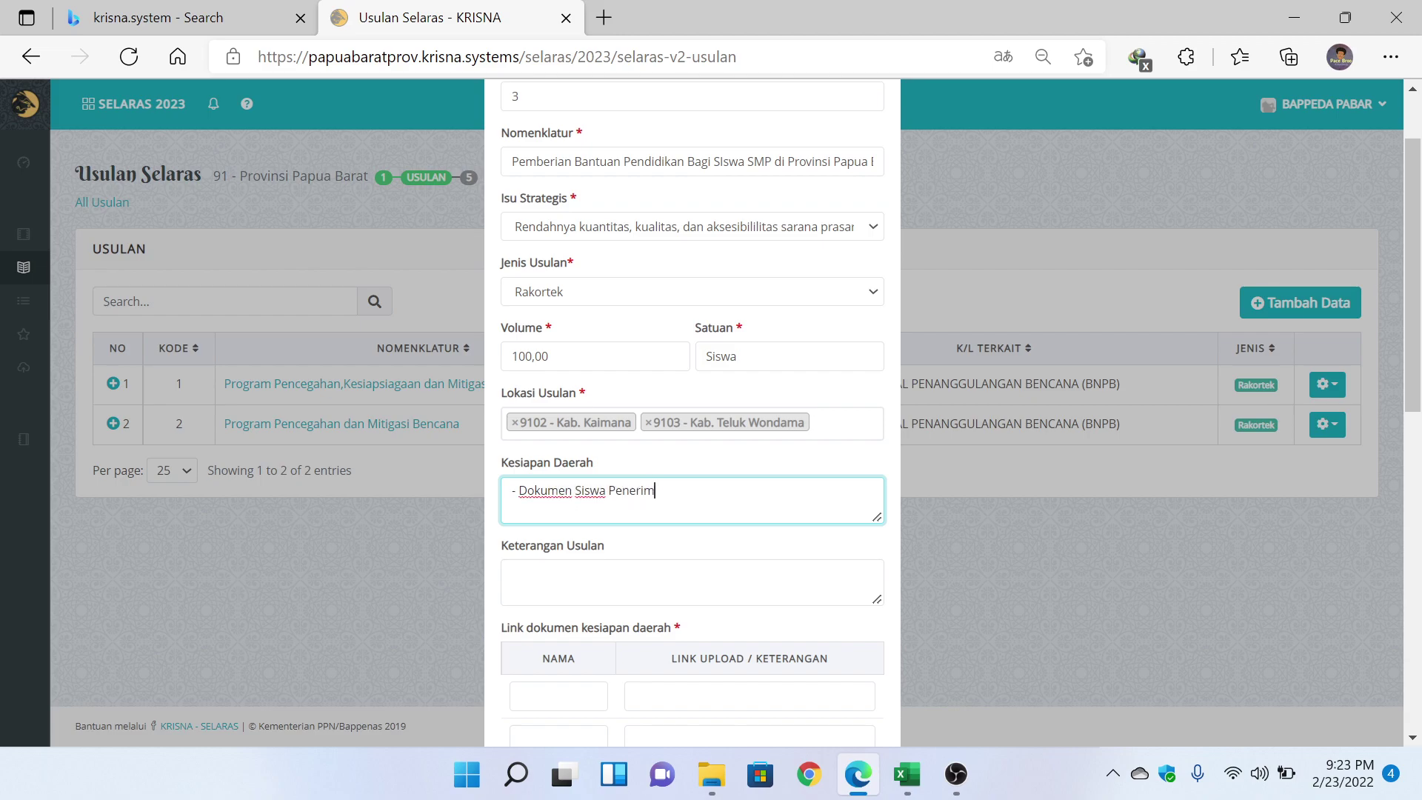
text(a Bantuan)
Fill in Keterangan Usulan with "- Berupa Pemberian Bantaun Pendidikan Bagi 100 Siswa di Provinsi Papua Barat".
scroll(693, 414, down, 1)
click(512, 473)
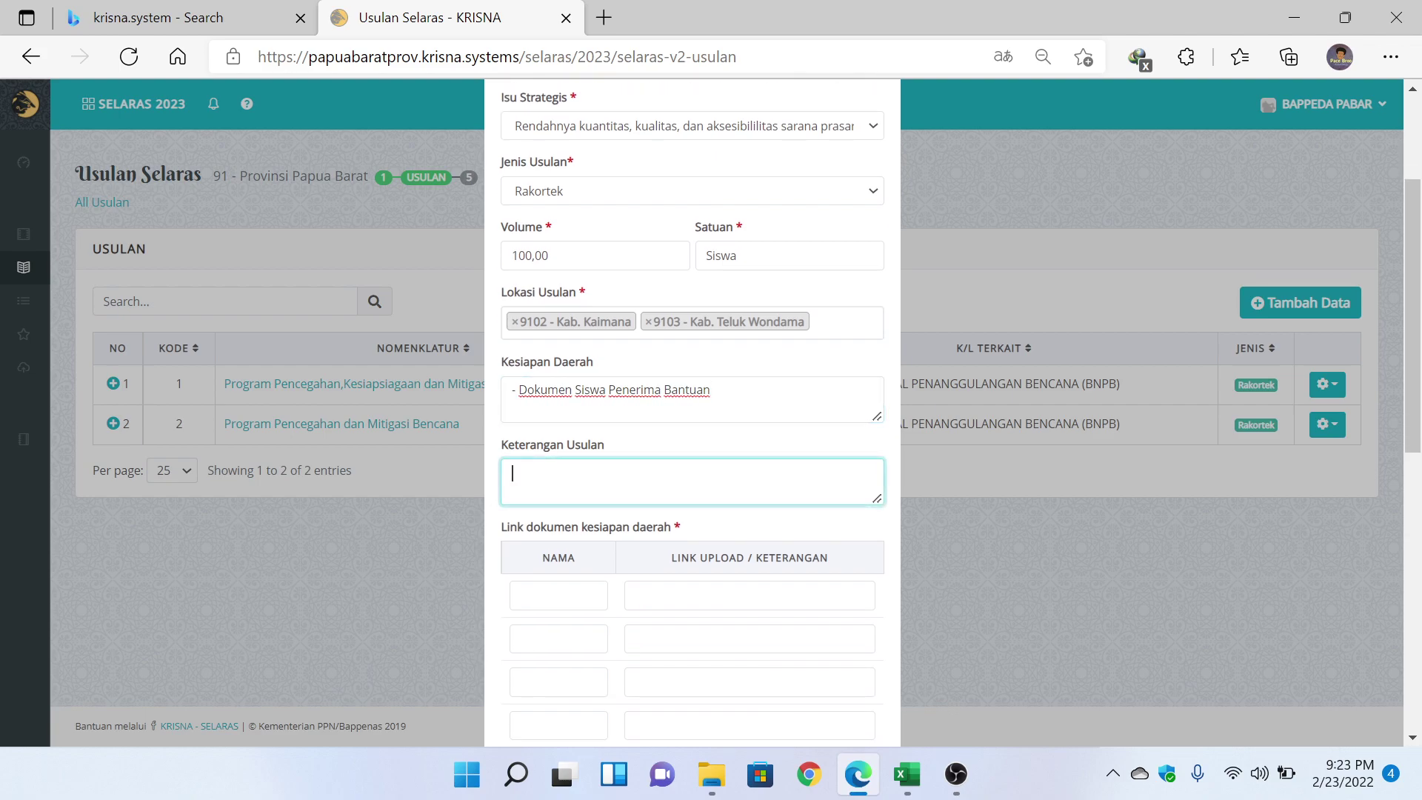
scroll(621, 482, up, 1)
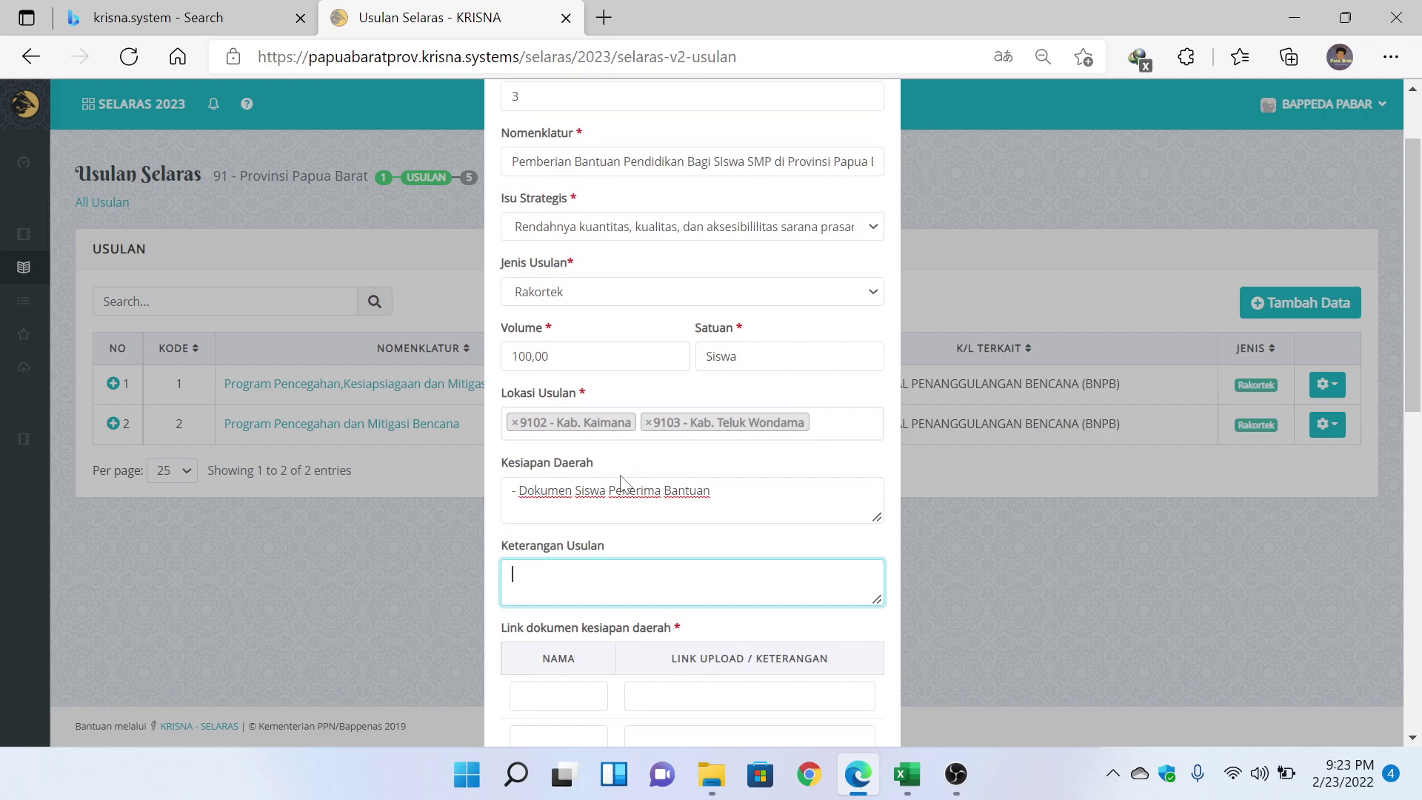
scroll(621, 481, down, 1)
text(- )
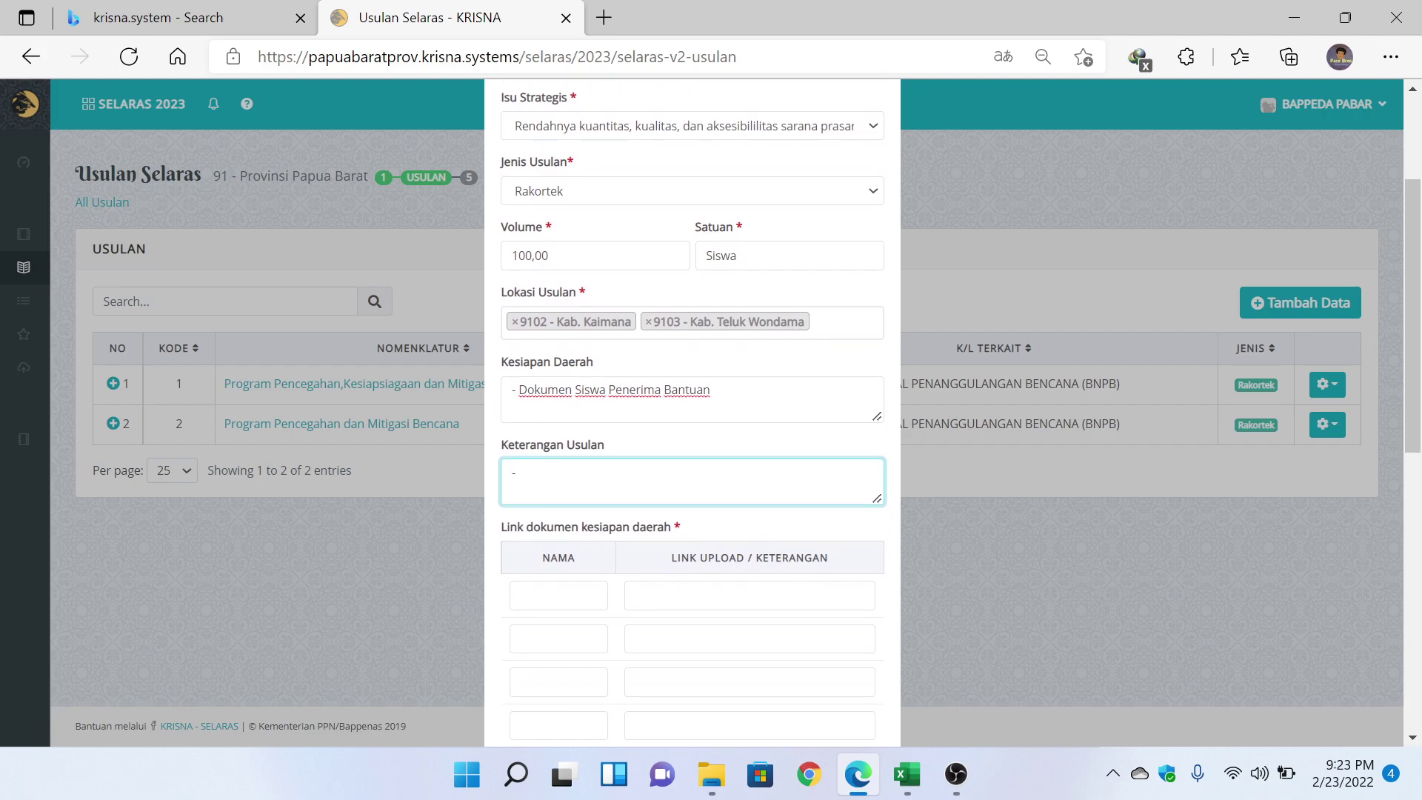
text(Berupa Pemberian Bantau)
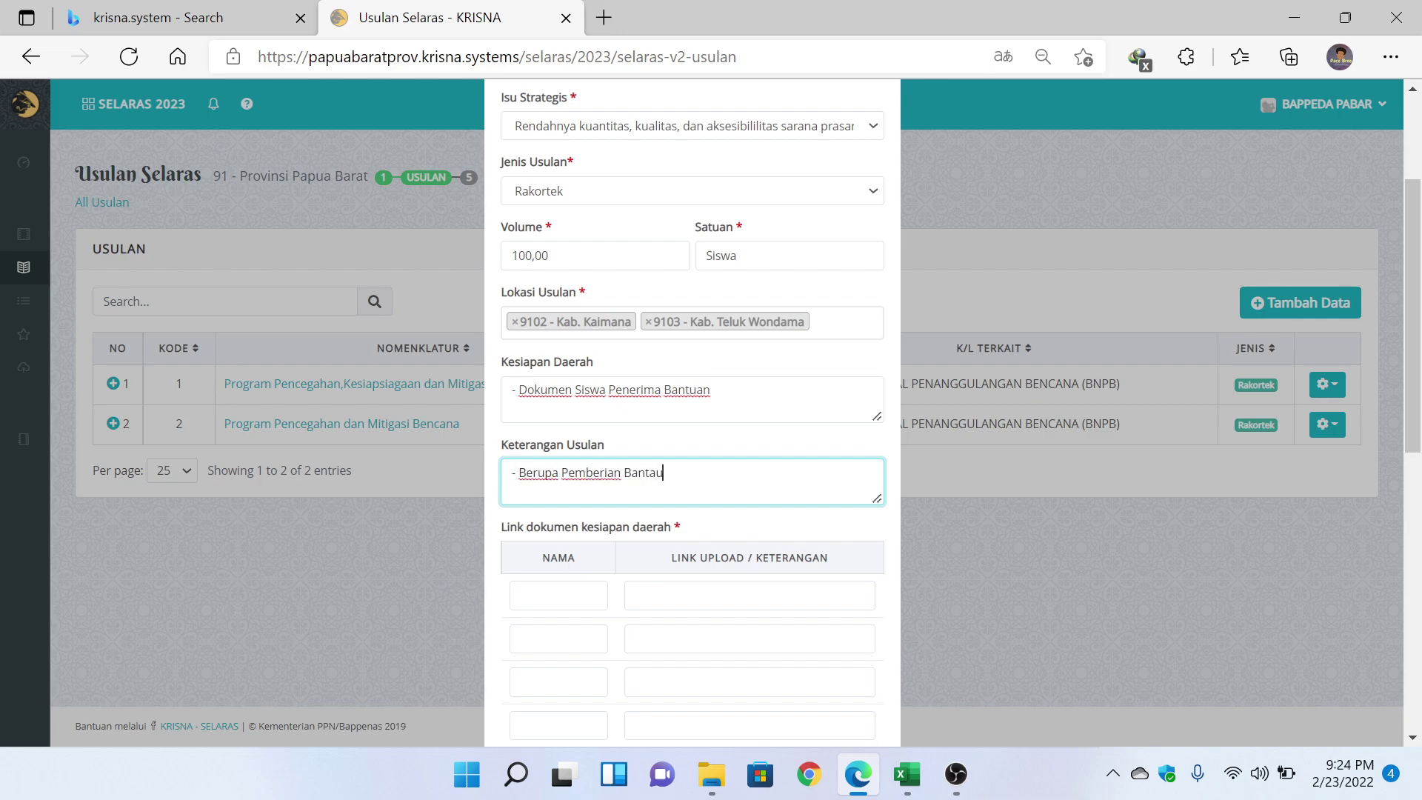
text(n Pendidikan Bagi 100)
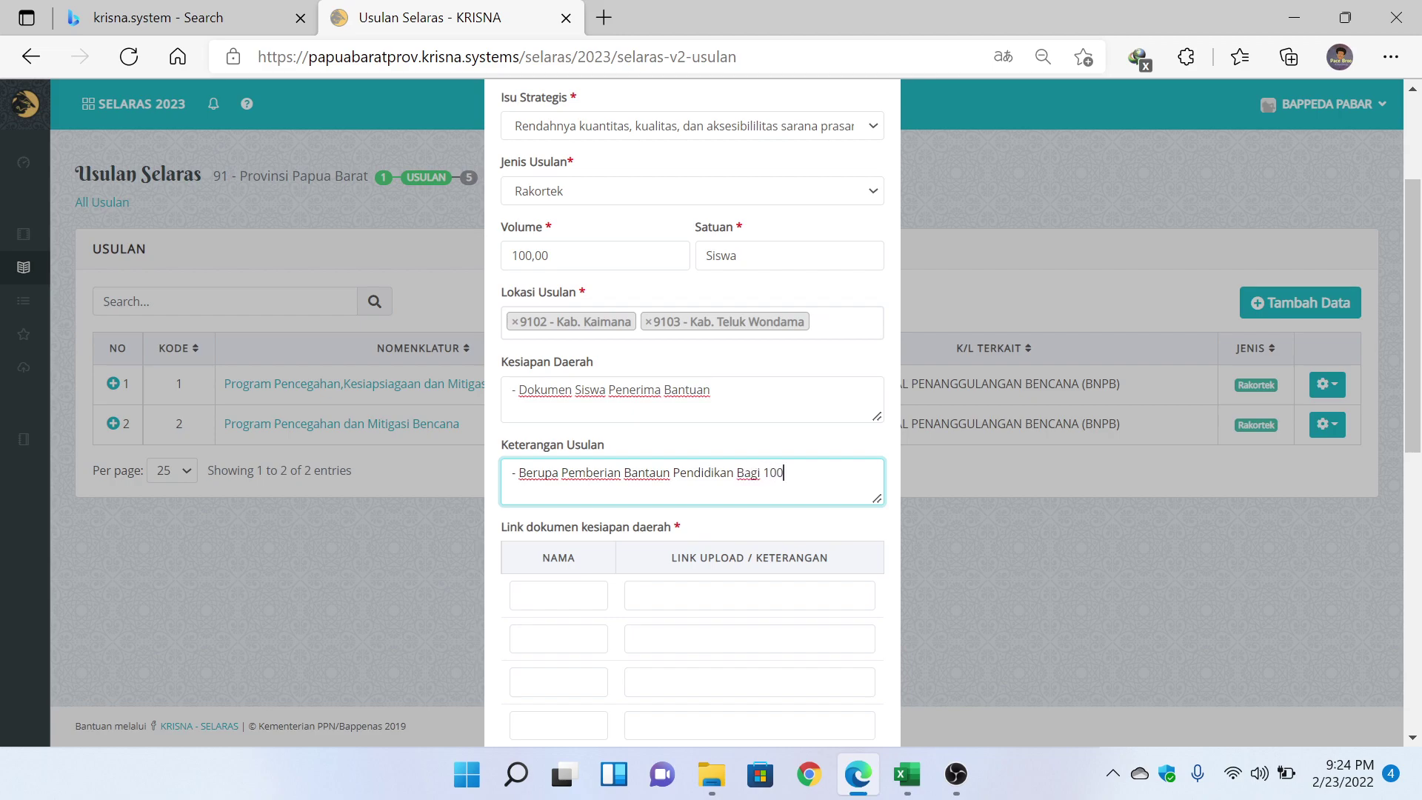
text( Siswa di Provinsi Papua Barat)
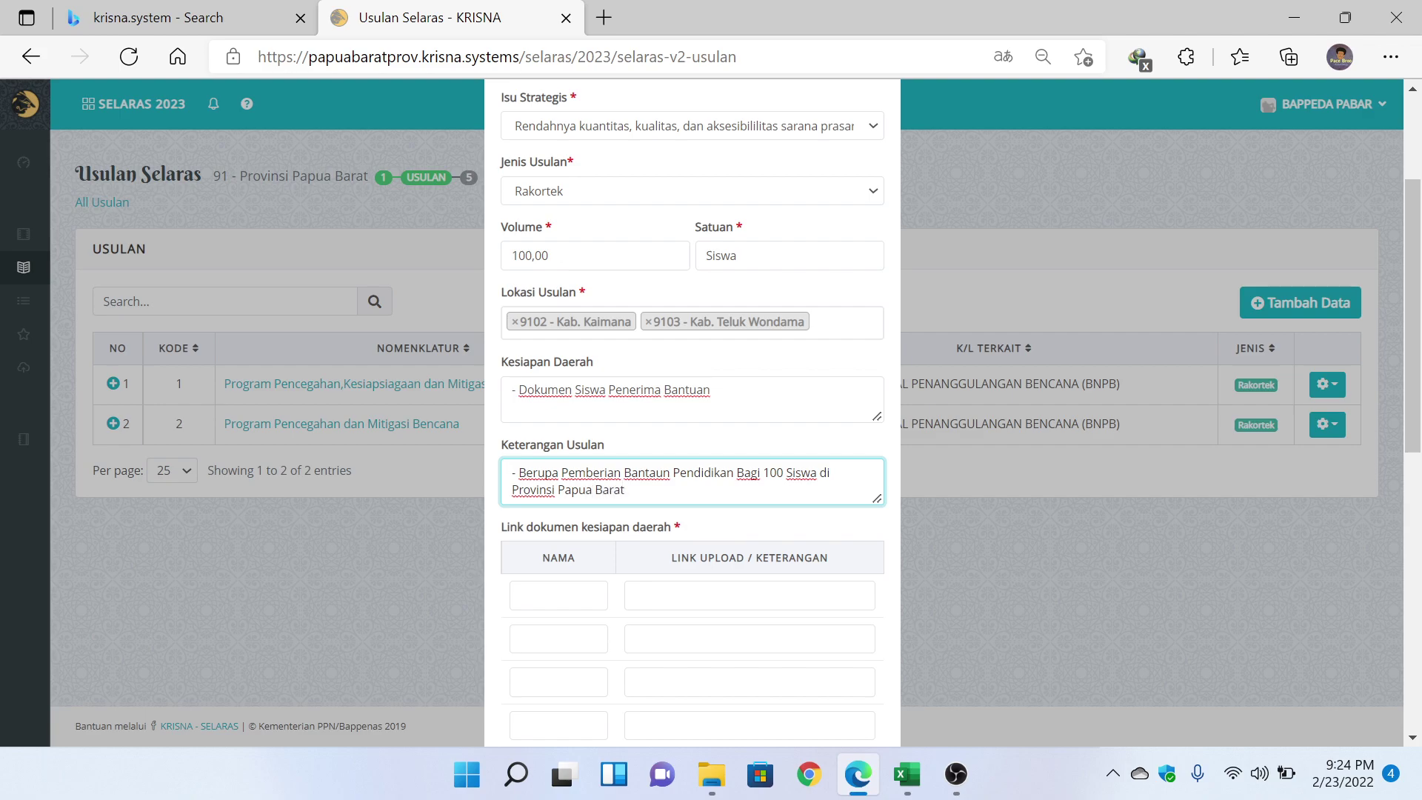
Examine the Nama and Link Upload / Keterangan fields in the first row of Link dokumen kesiapan daerah.
scroll(630, 444, down, 3)
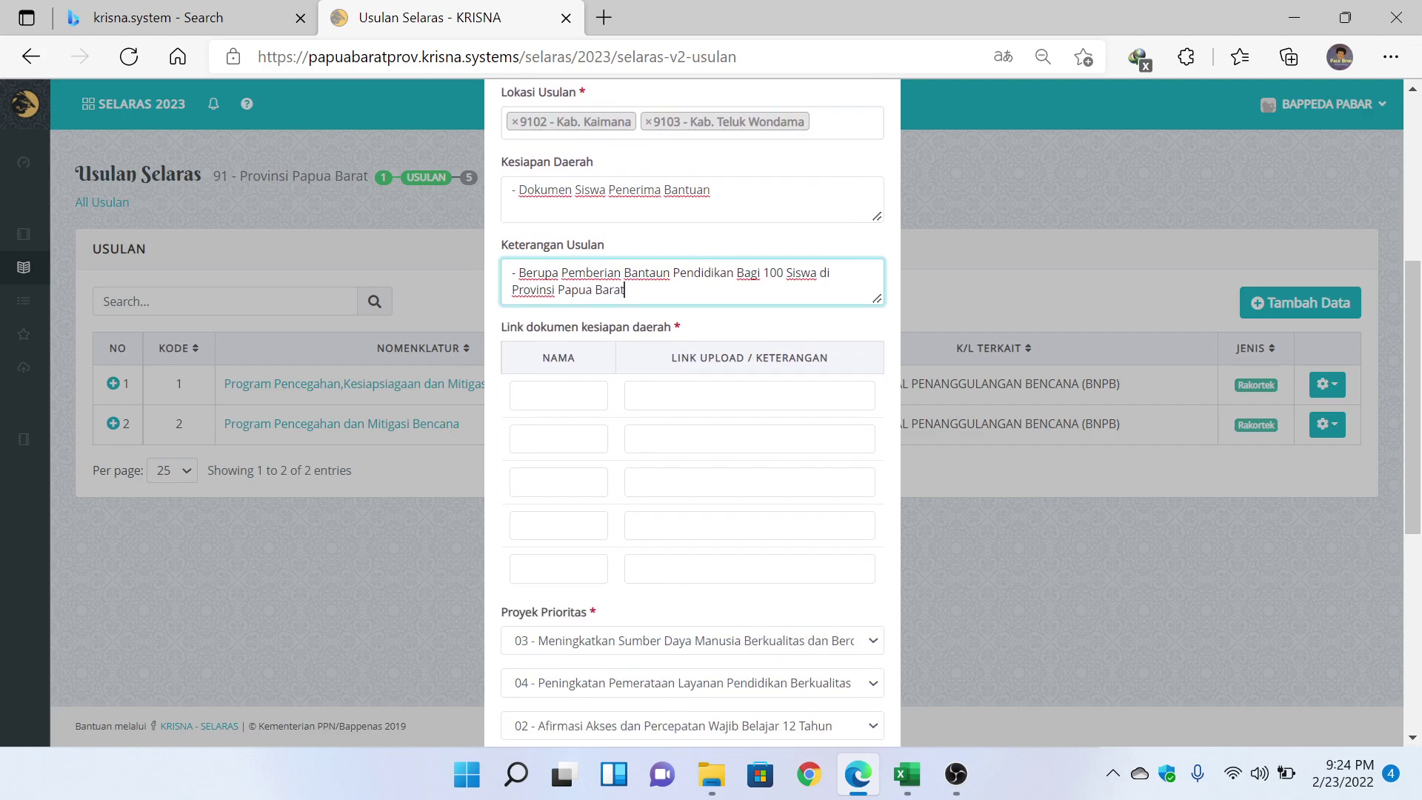
scroll(593, 442, up, 1)
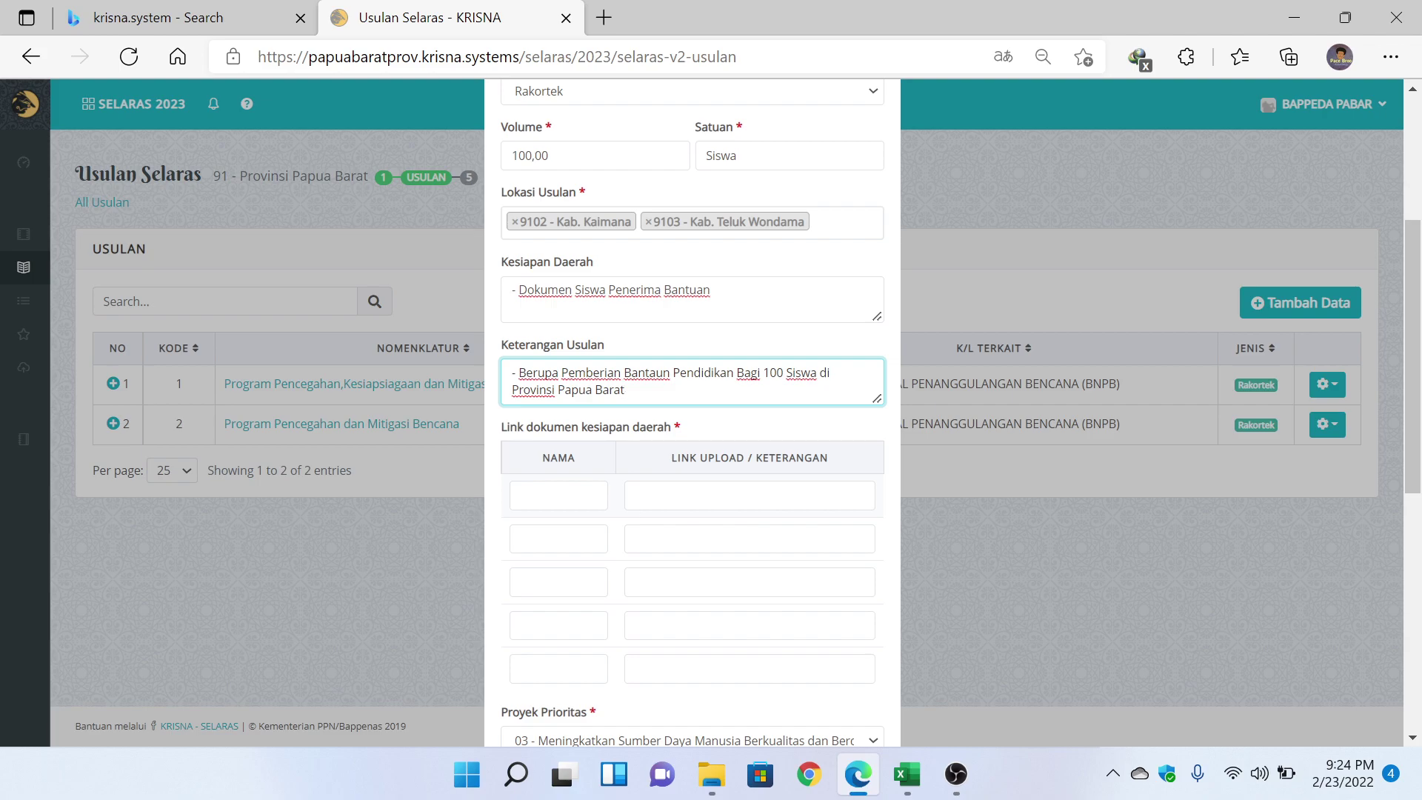
click(559, 496)
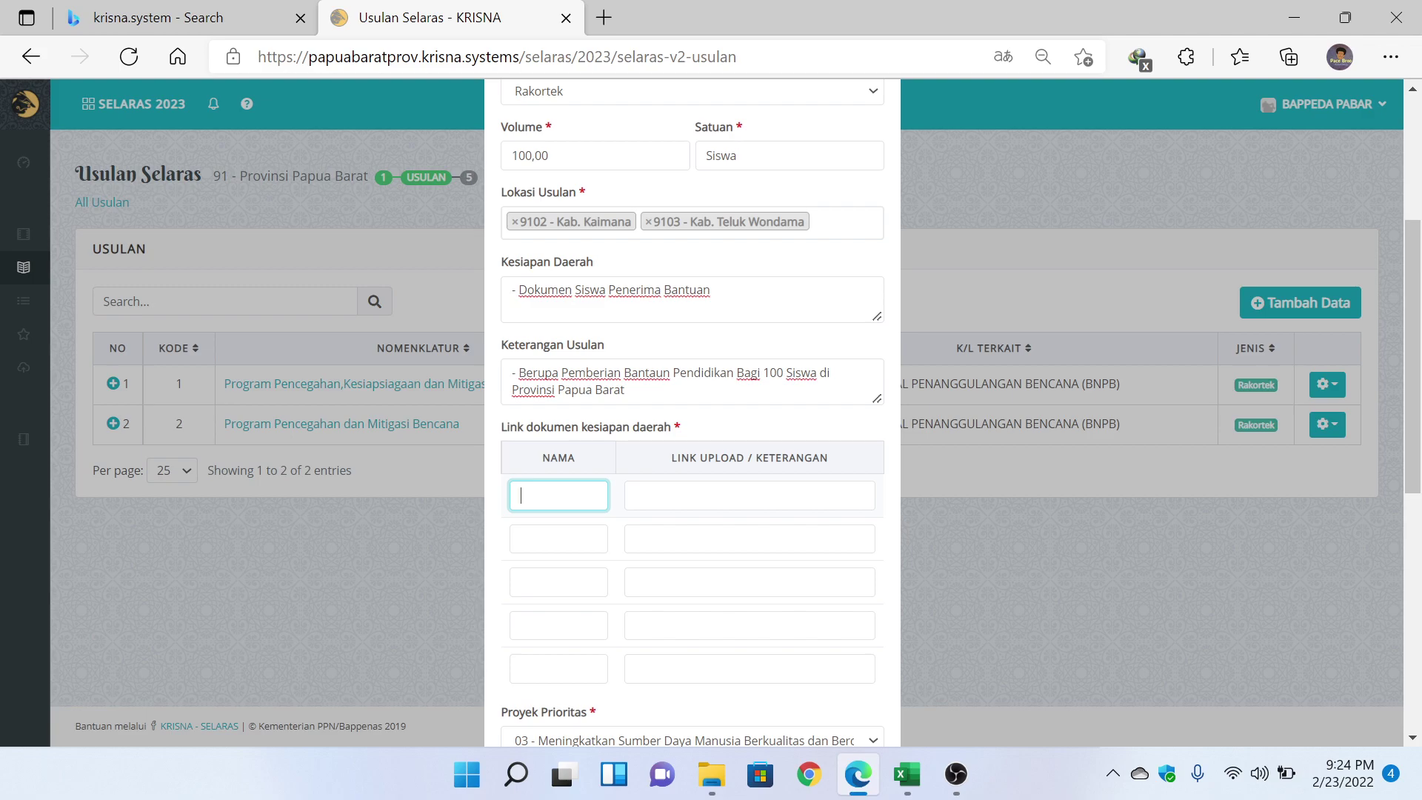
click(750, 495)
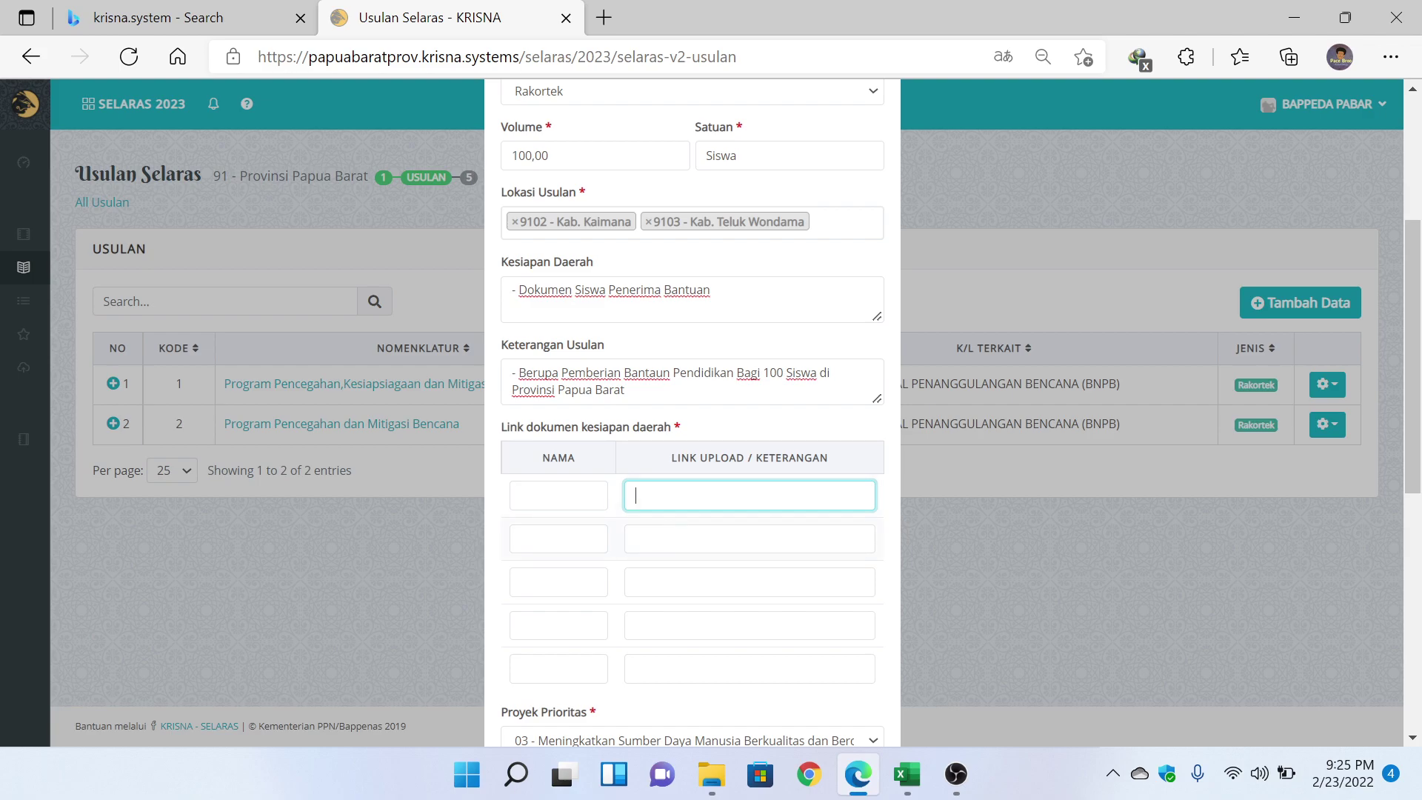
scroll(692, 415, down, 2)
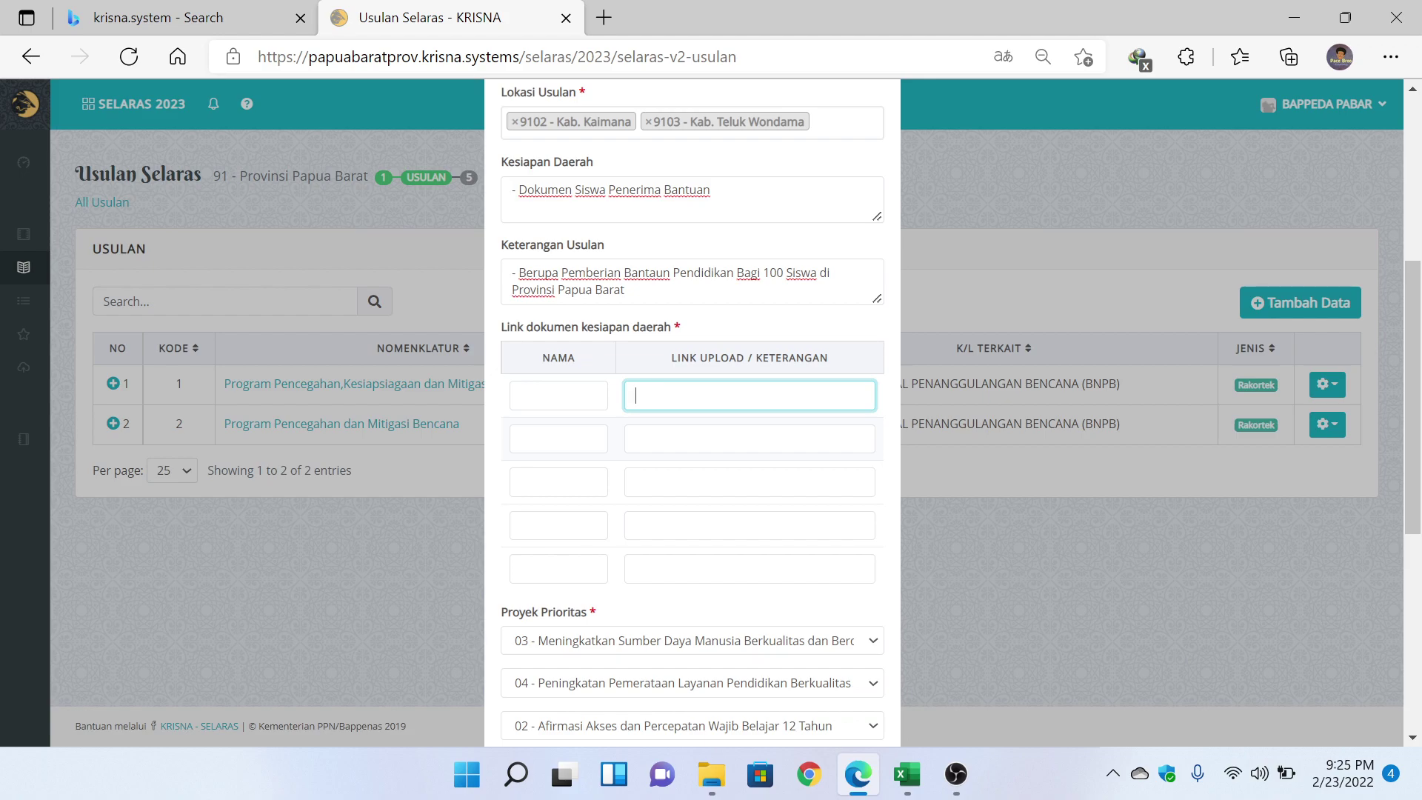
Review the completed proposal form through Major Project and save the proposal.
scroll(685, 430, up, 3)
scroll(685, 429, down, 6)
scroll(688, 432, down, 3)
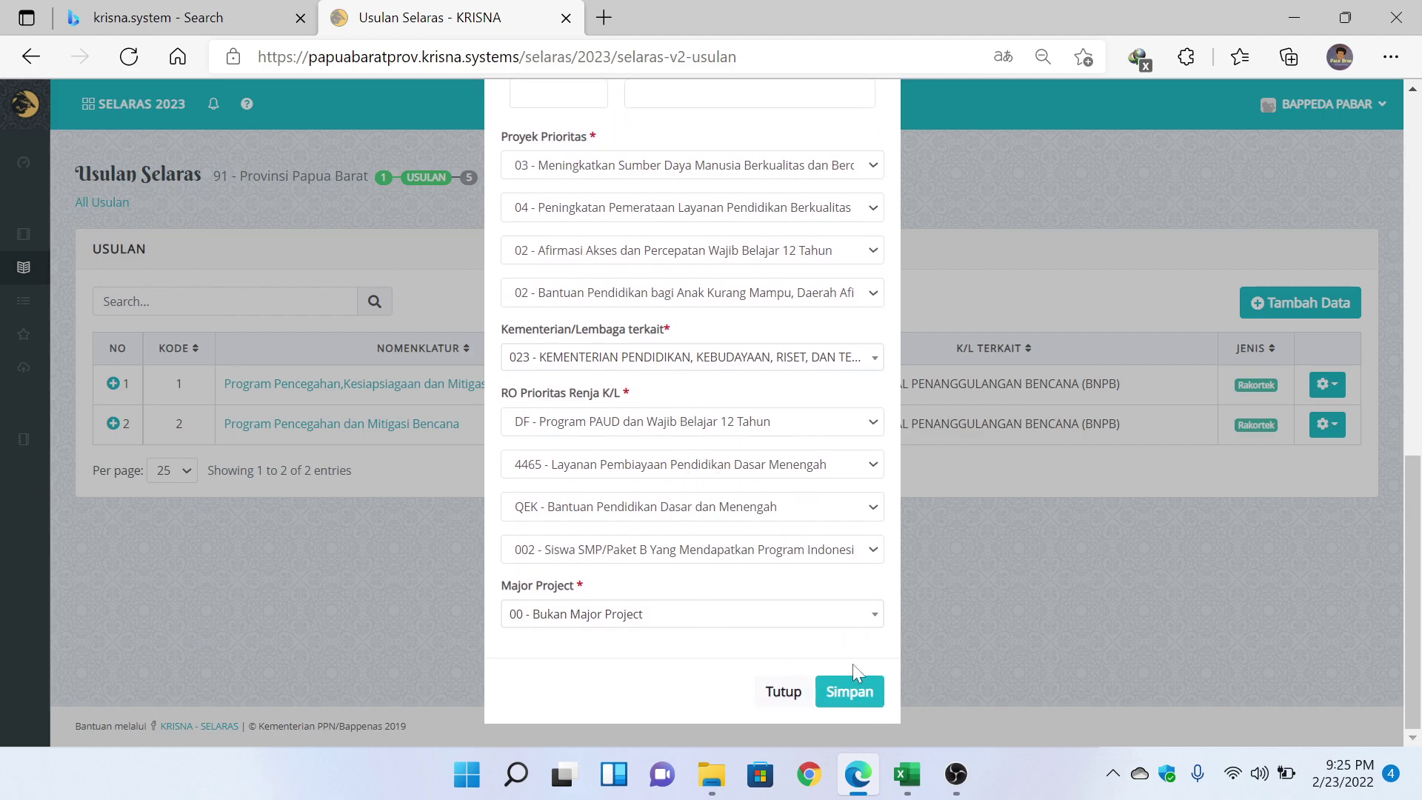
click(852, 694)
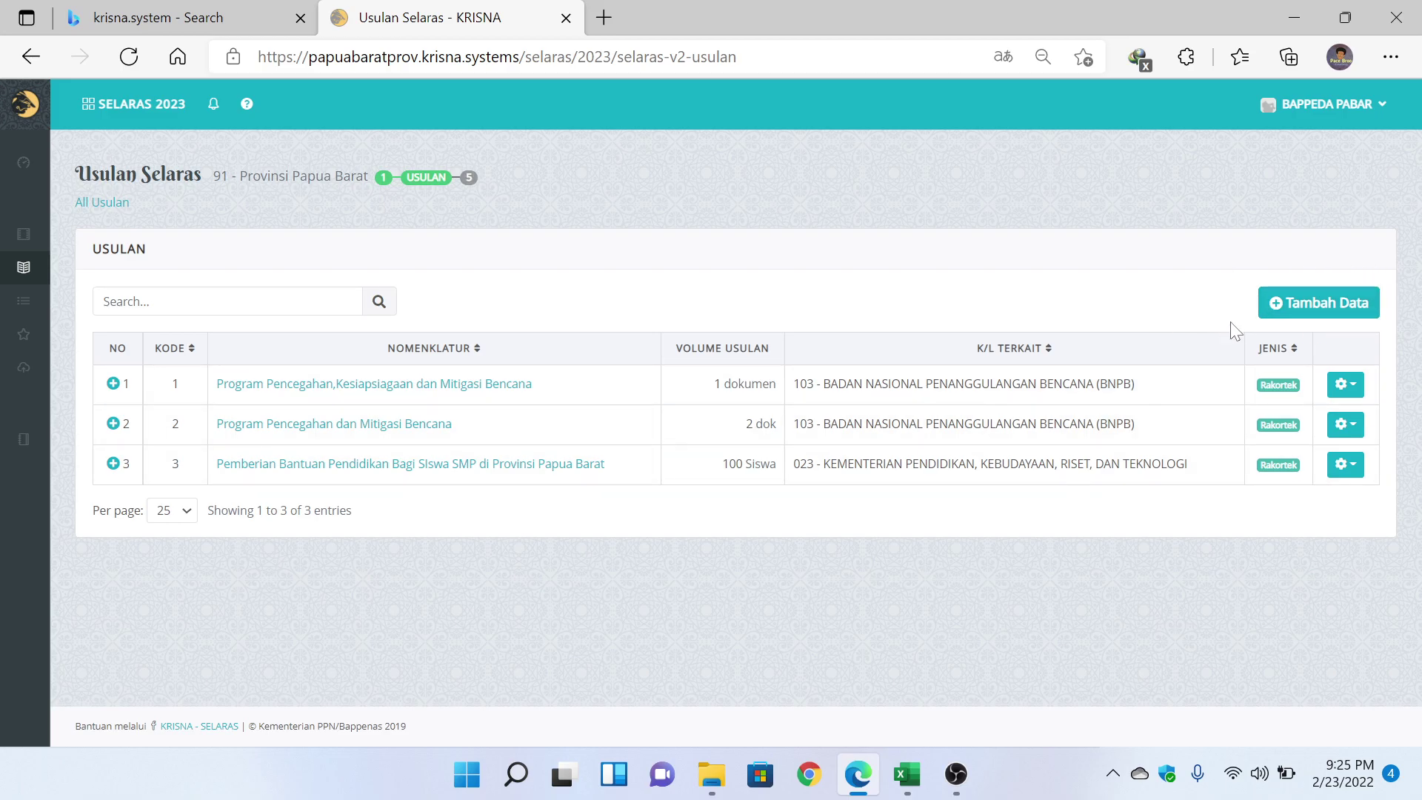
Open a blank proposal form, look through its fields down to Major Project, and close it without saving.
click(1325, 307)
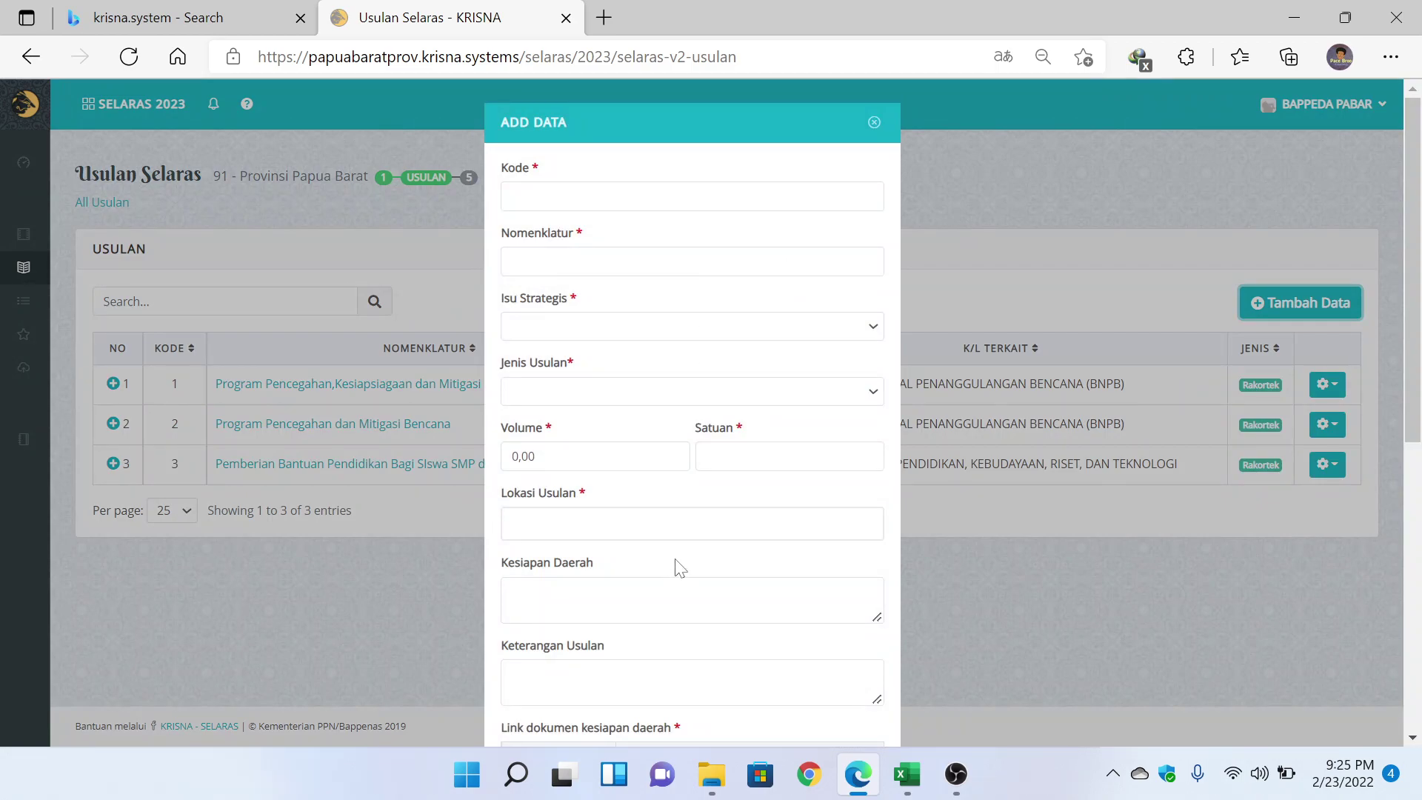
scroll(676, 574, down, 8)
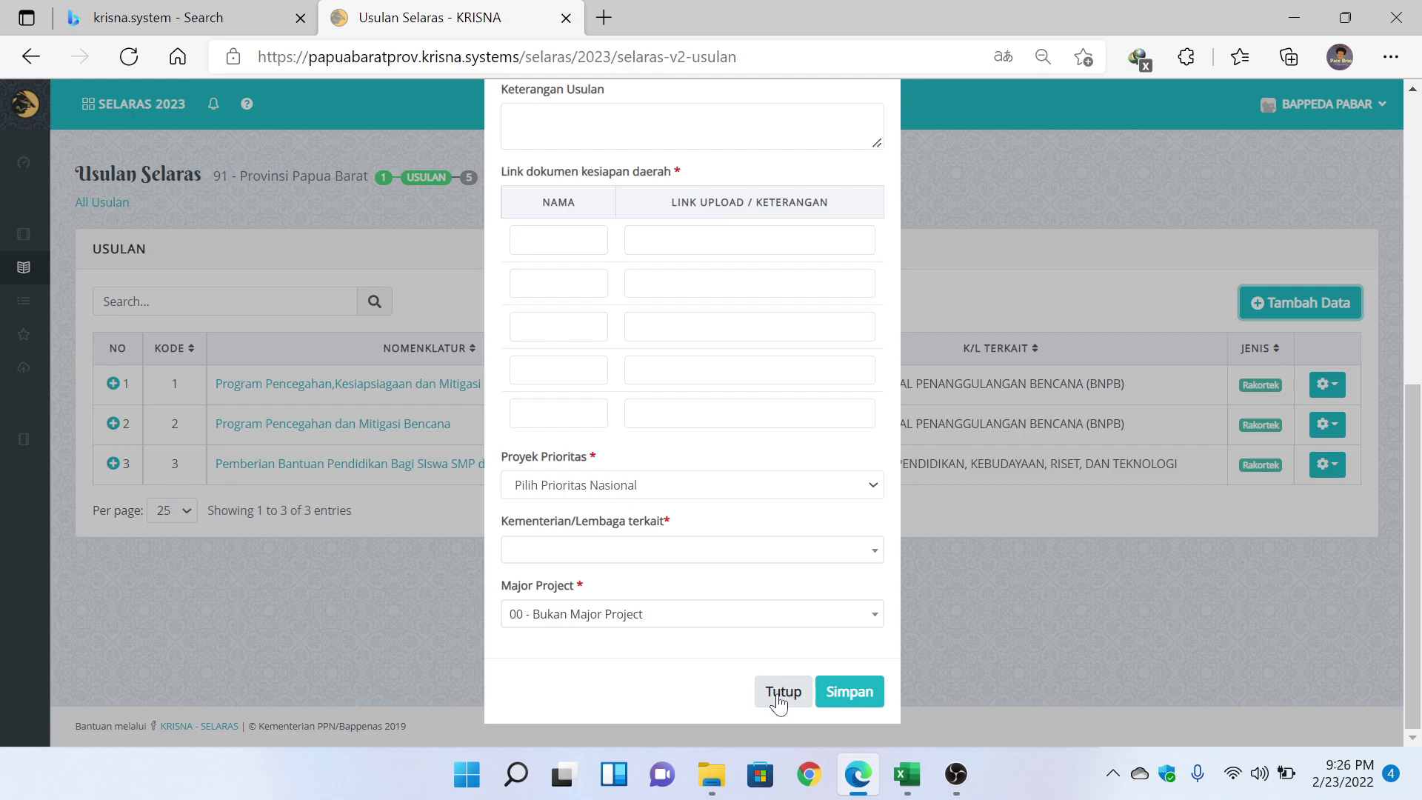
click(778, 696)
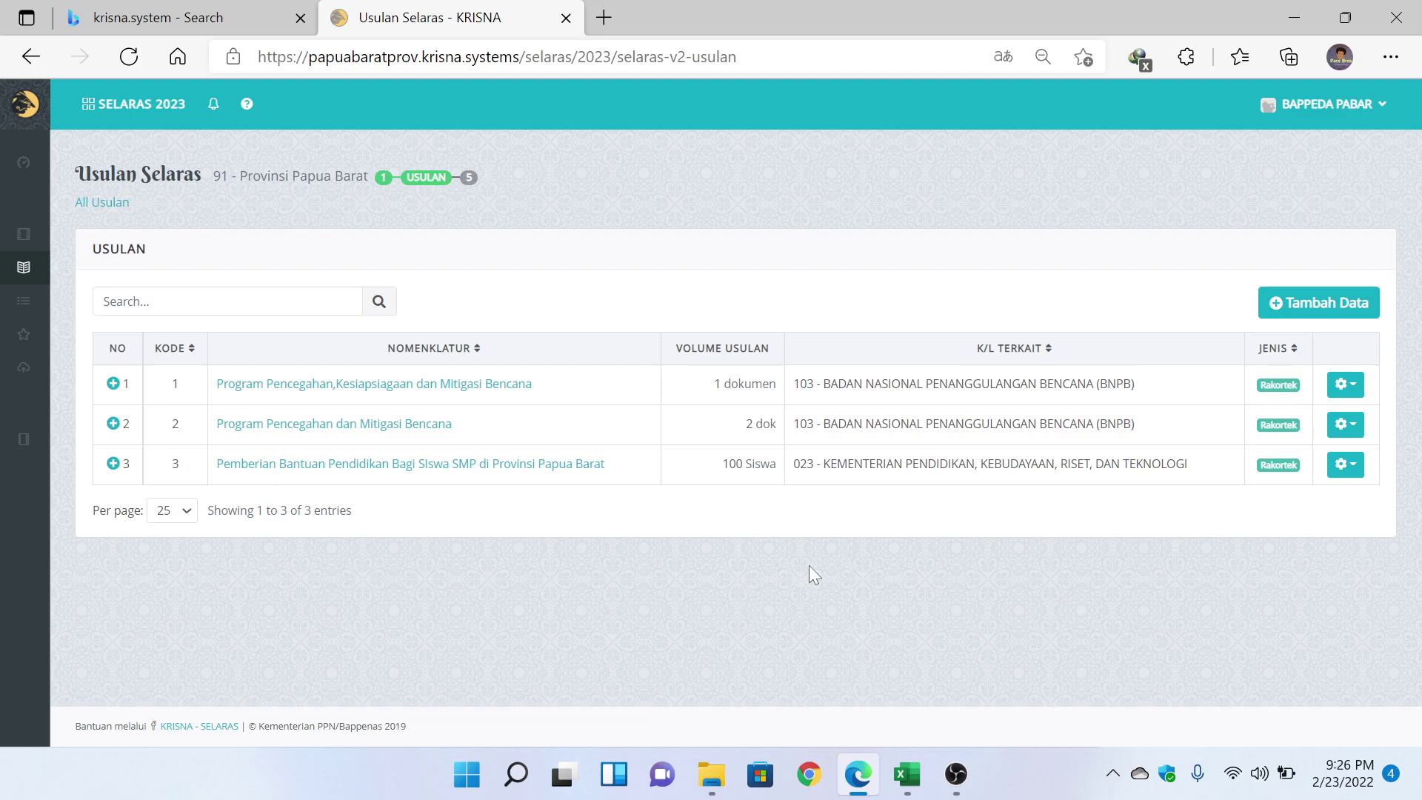
click(955, 774)
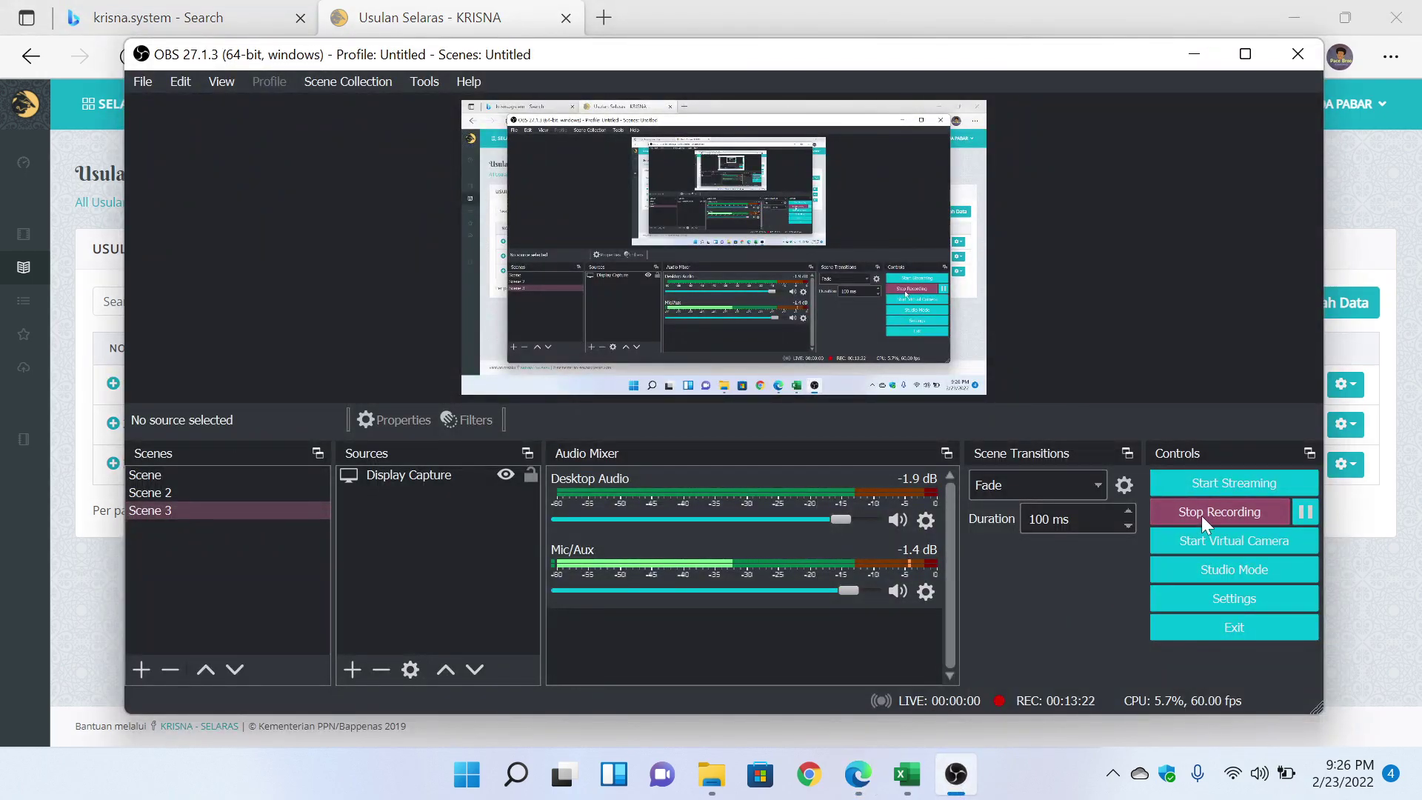